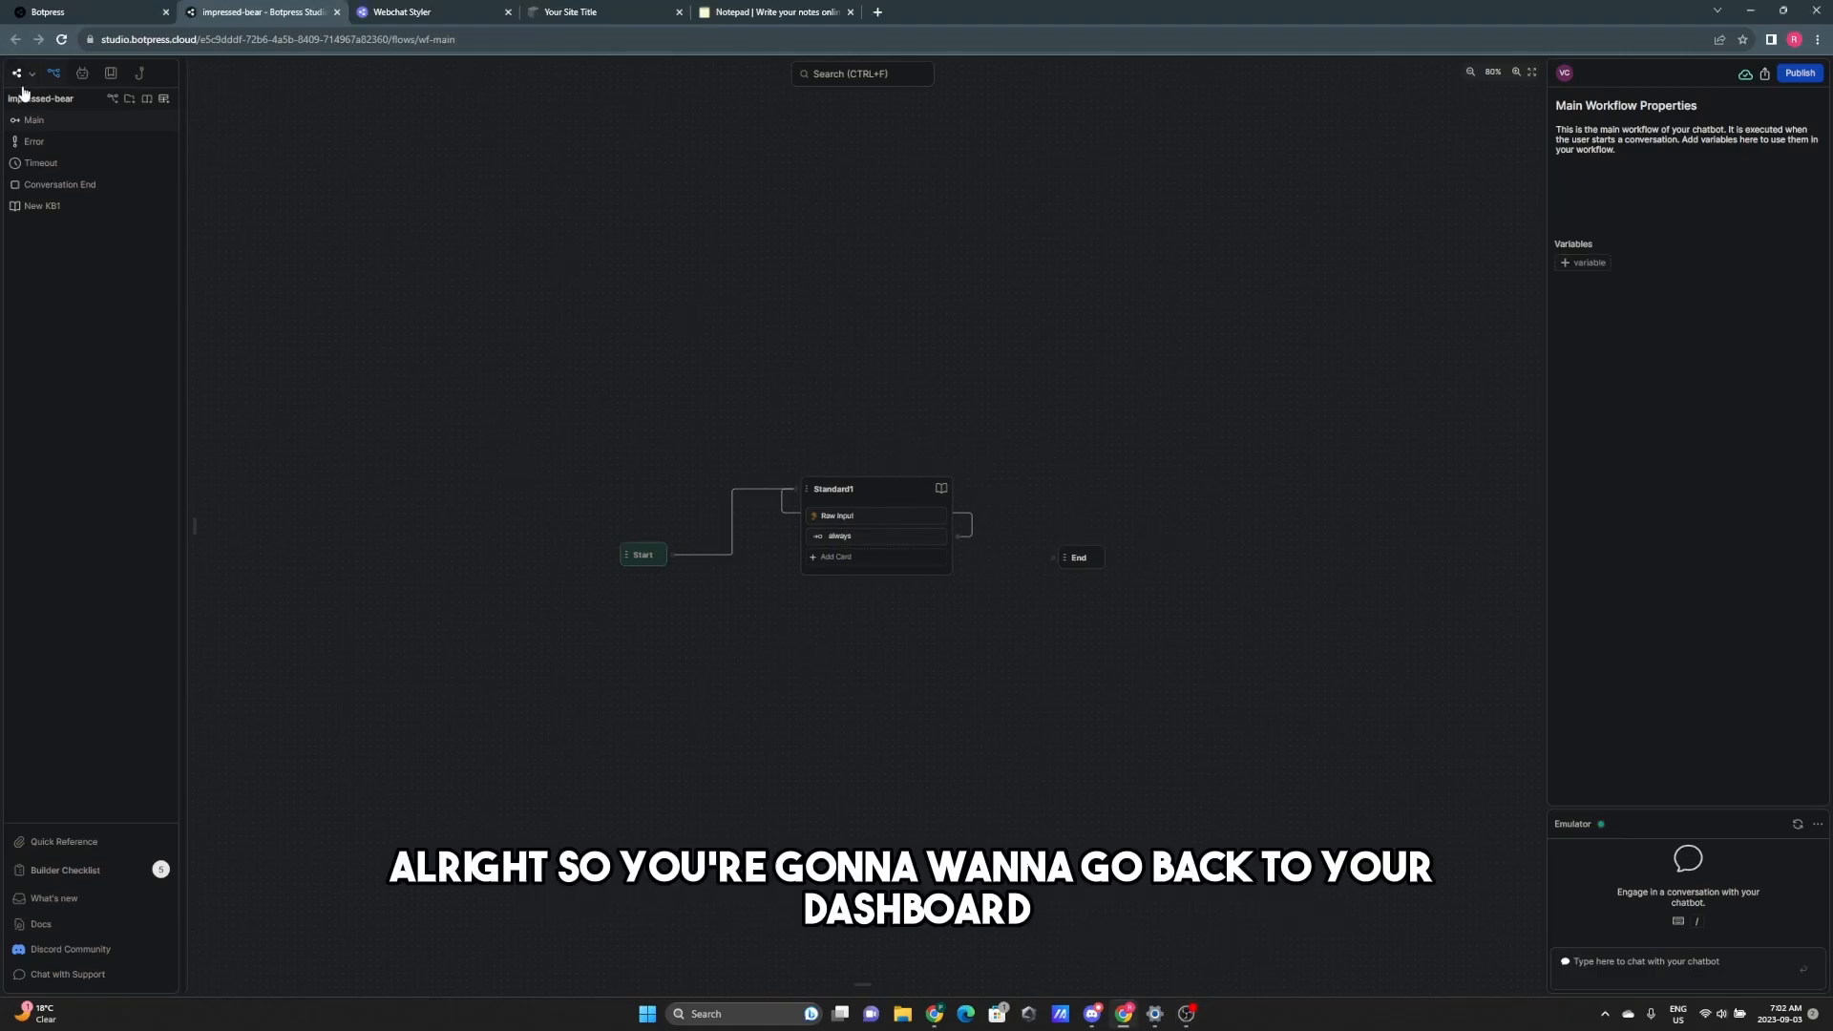
- Open the Botpress logo menu in Studio to reveal Back to Dashboard
click(16, 73)
- Return to the bot's dashboard and view its Webchat integration settings
click(32, 102)
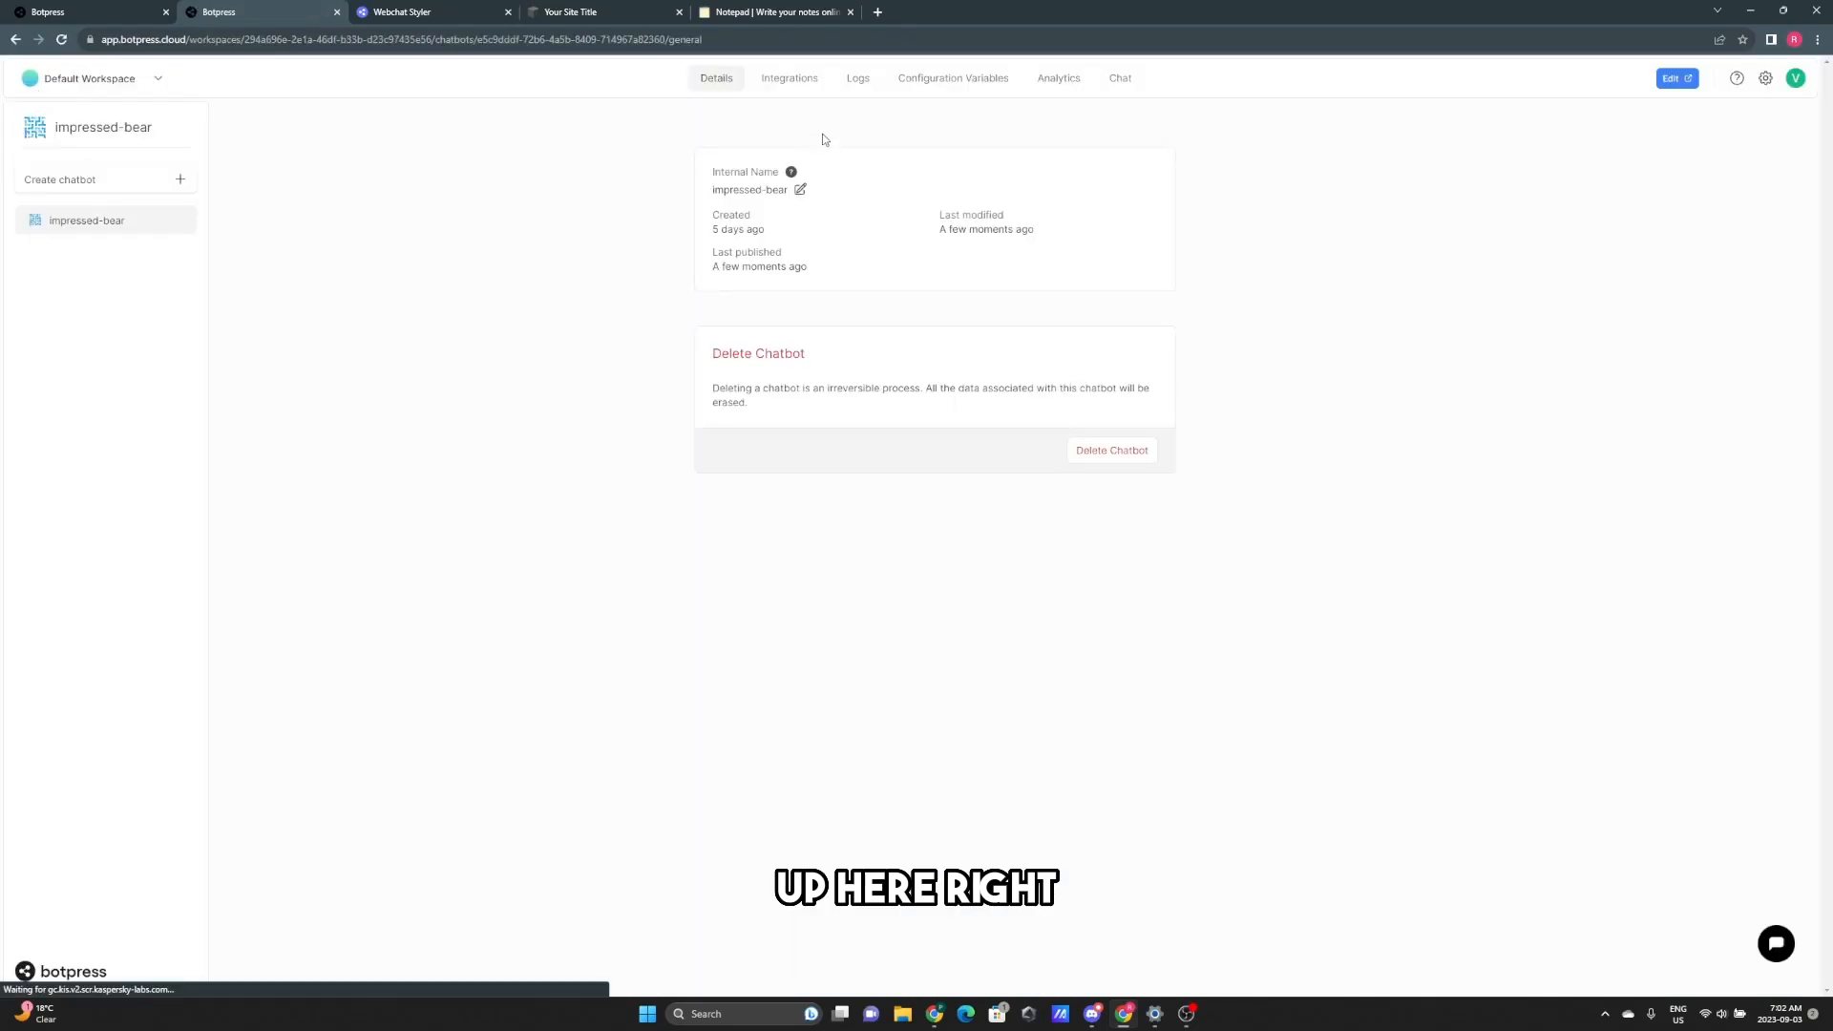
click(798, 84)
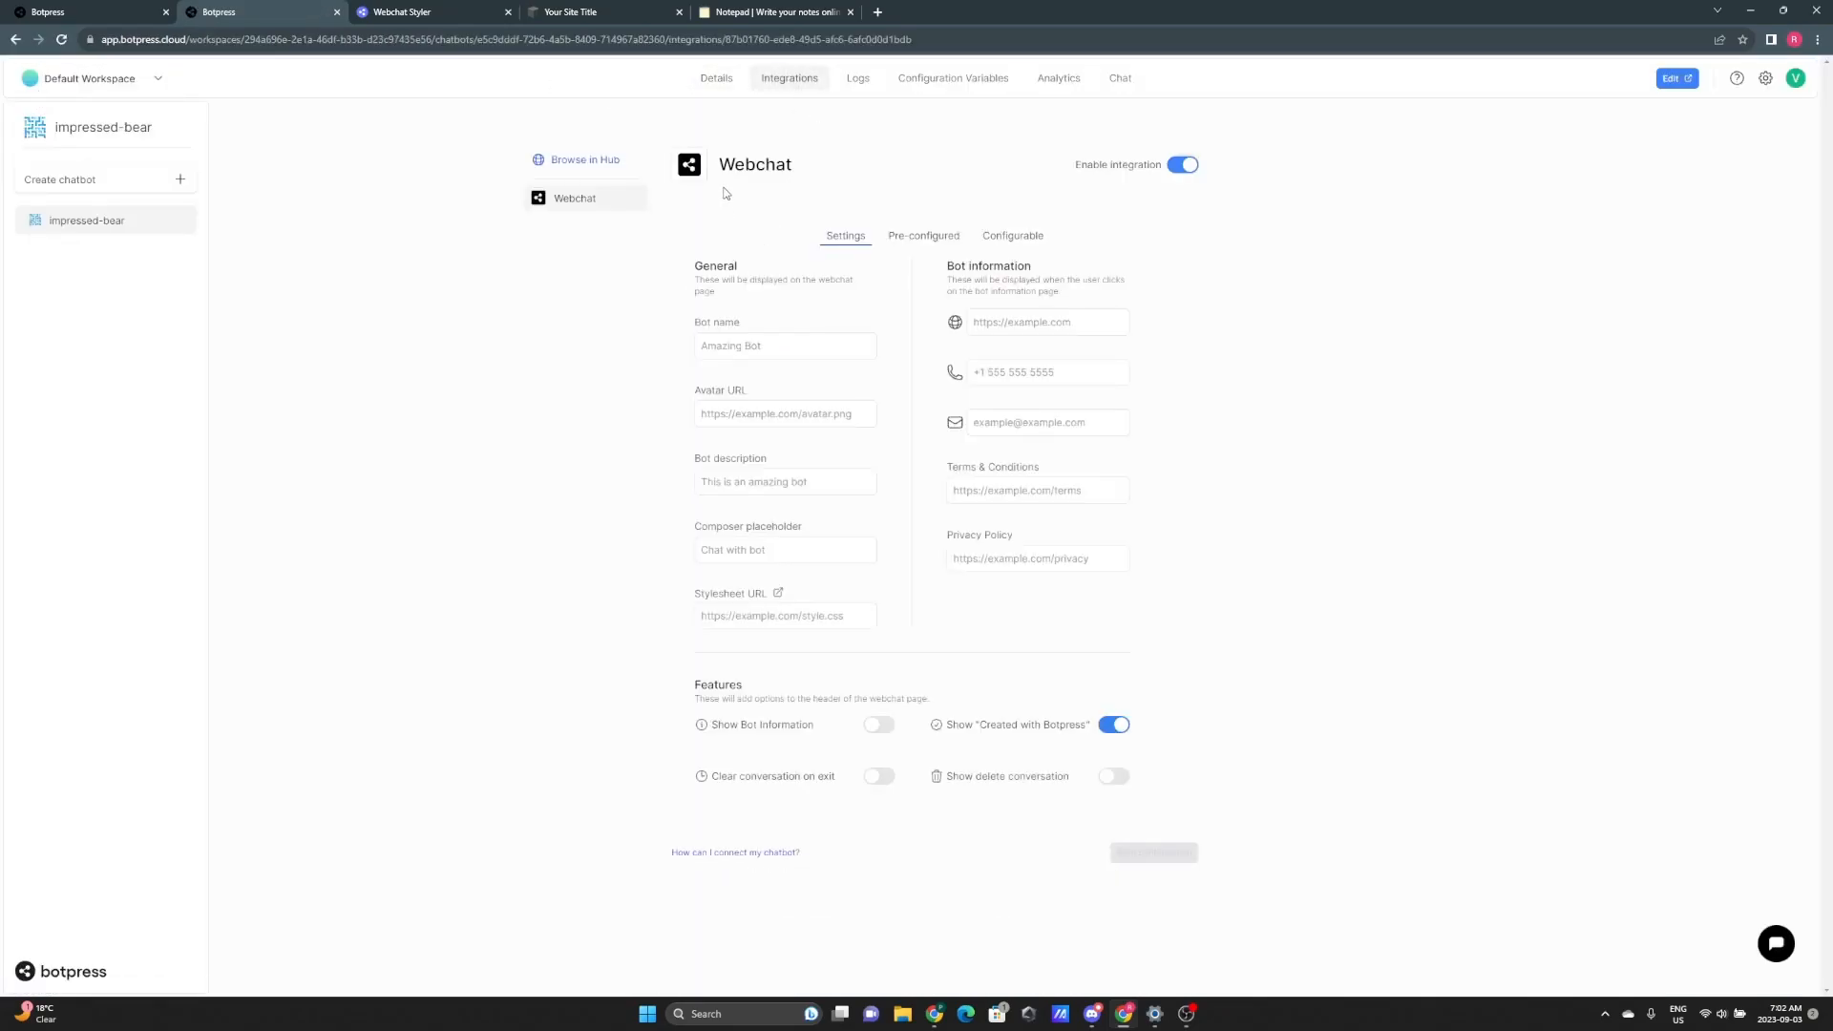
drag(716, 164, 812, 174)
click(811, 173)
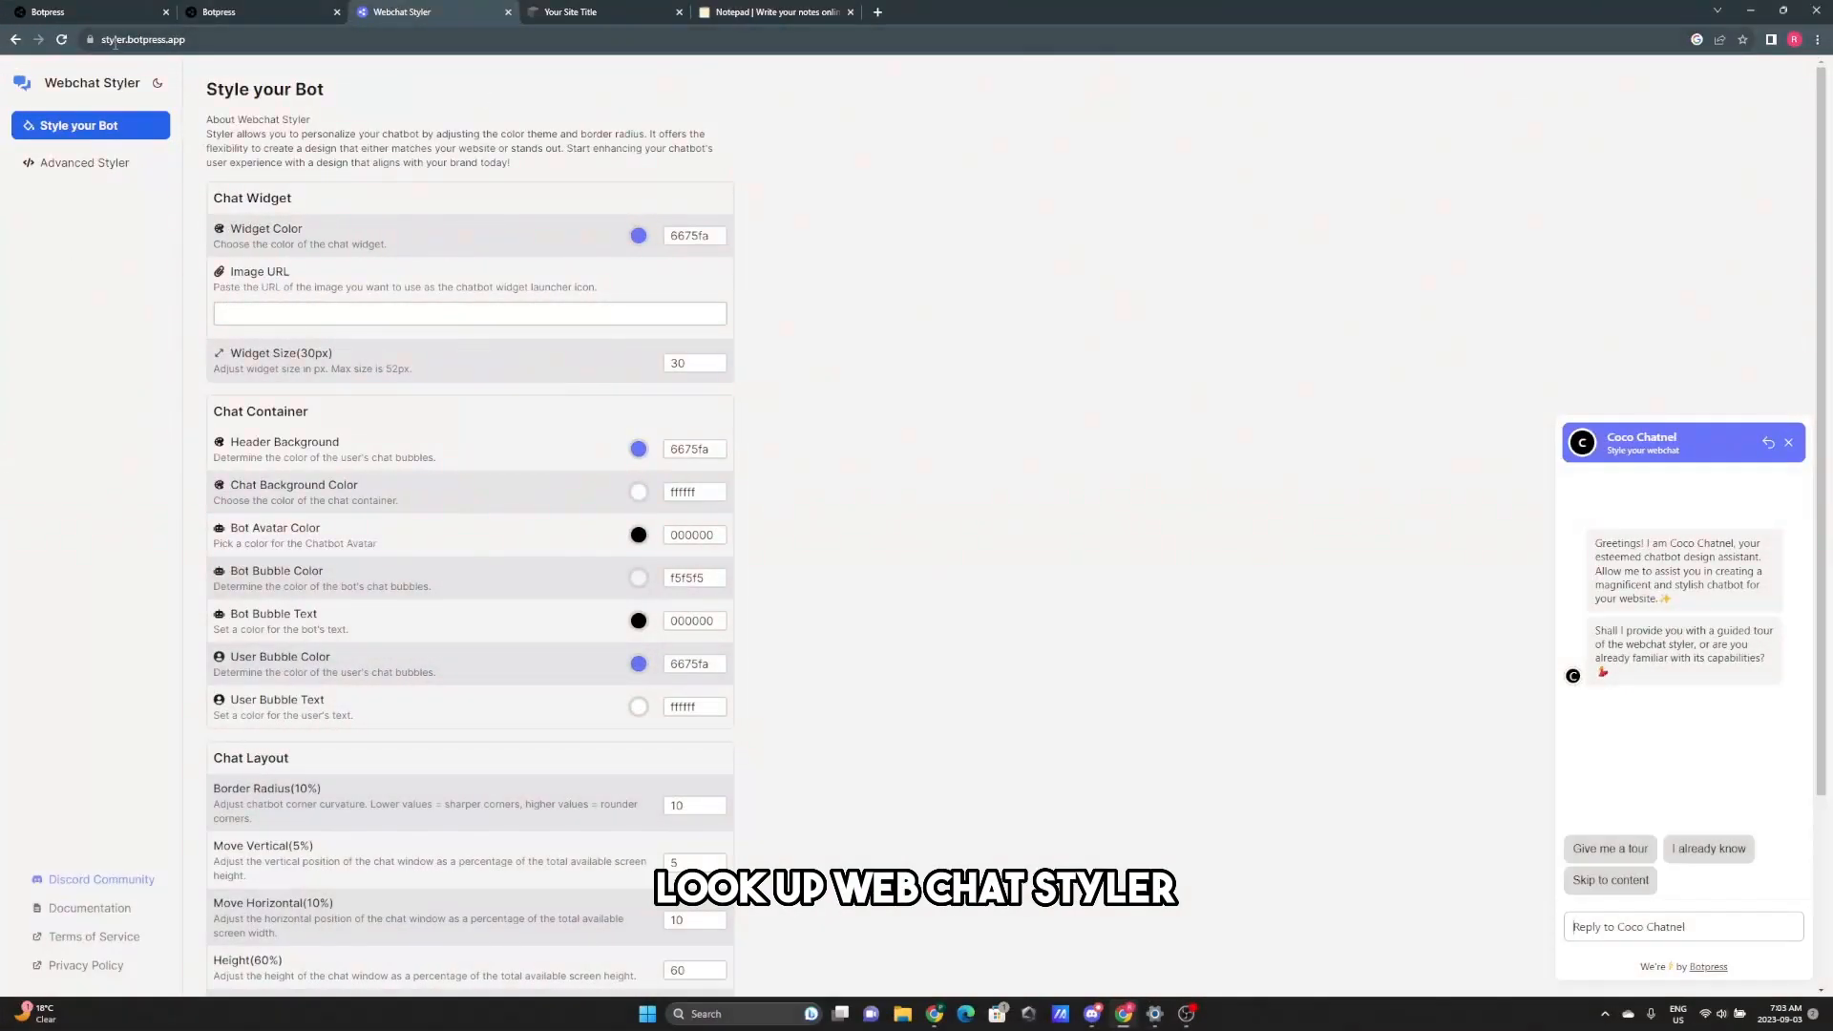
- Close the chat preview and try a dark blue 111647 widget colour
click(114, 43)
click(881, 158)
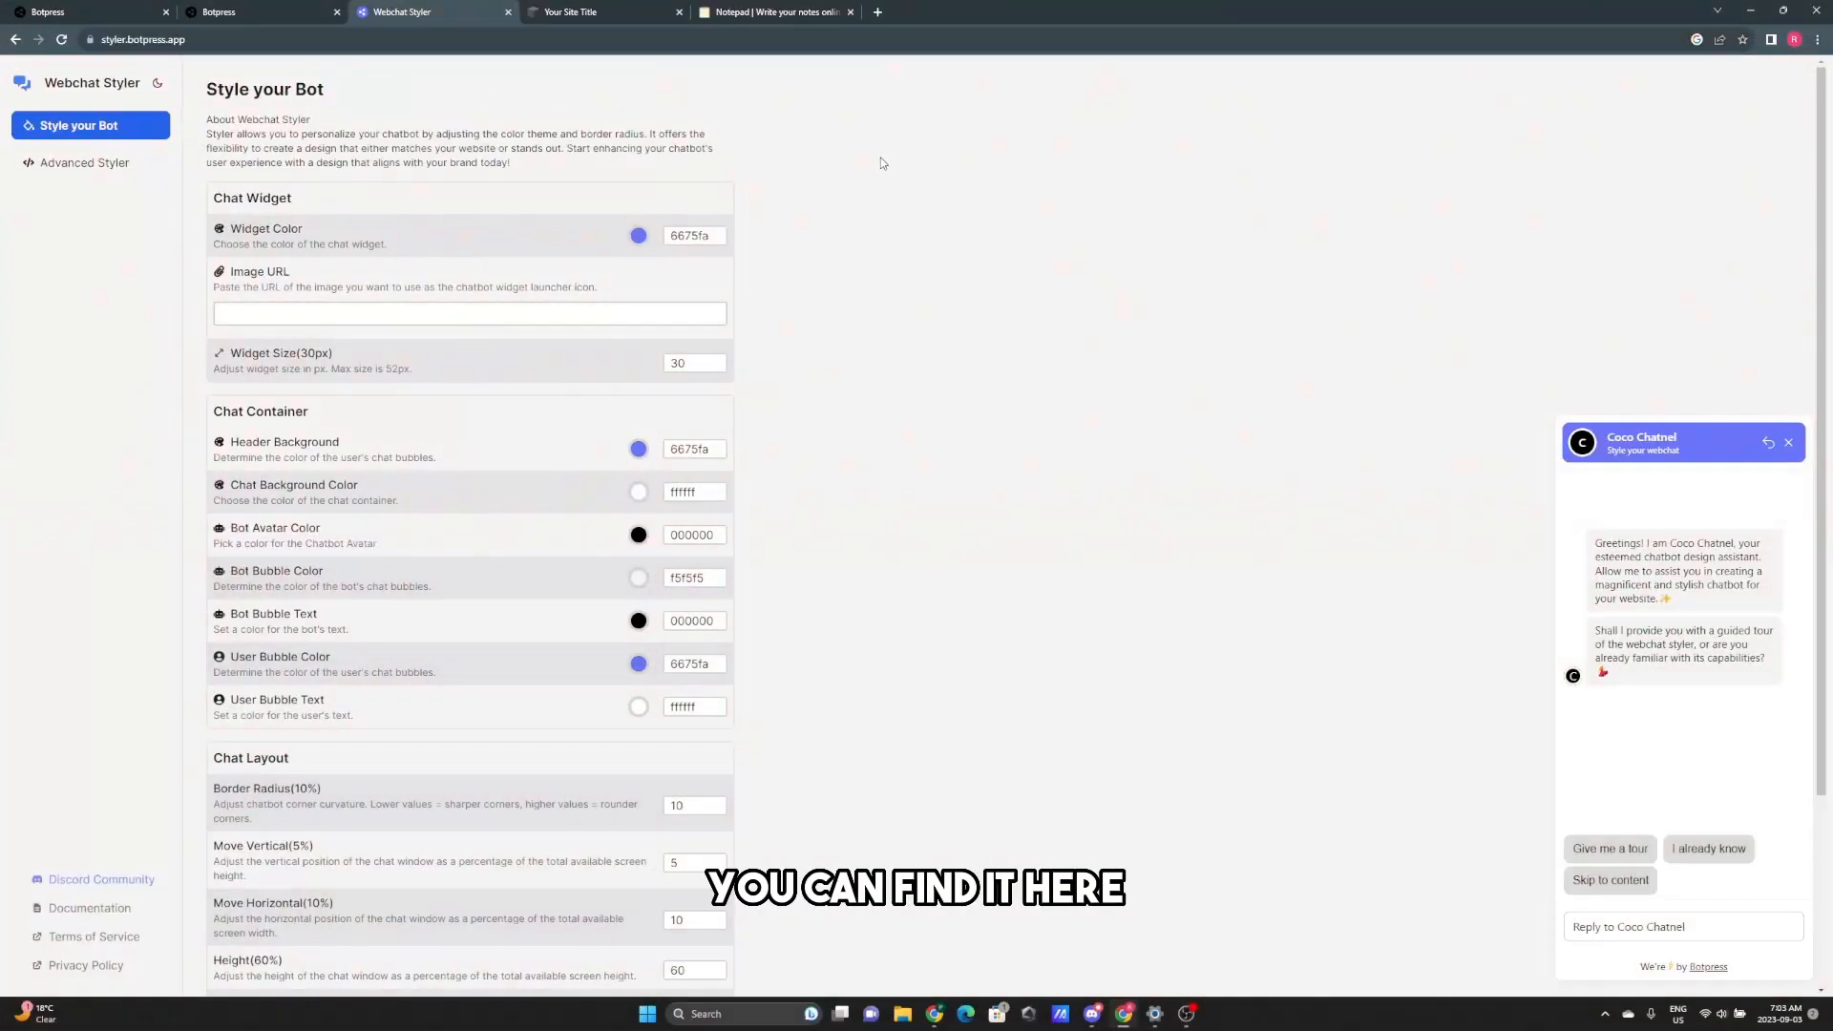
click(1789, 442)
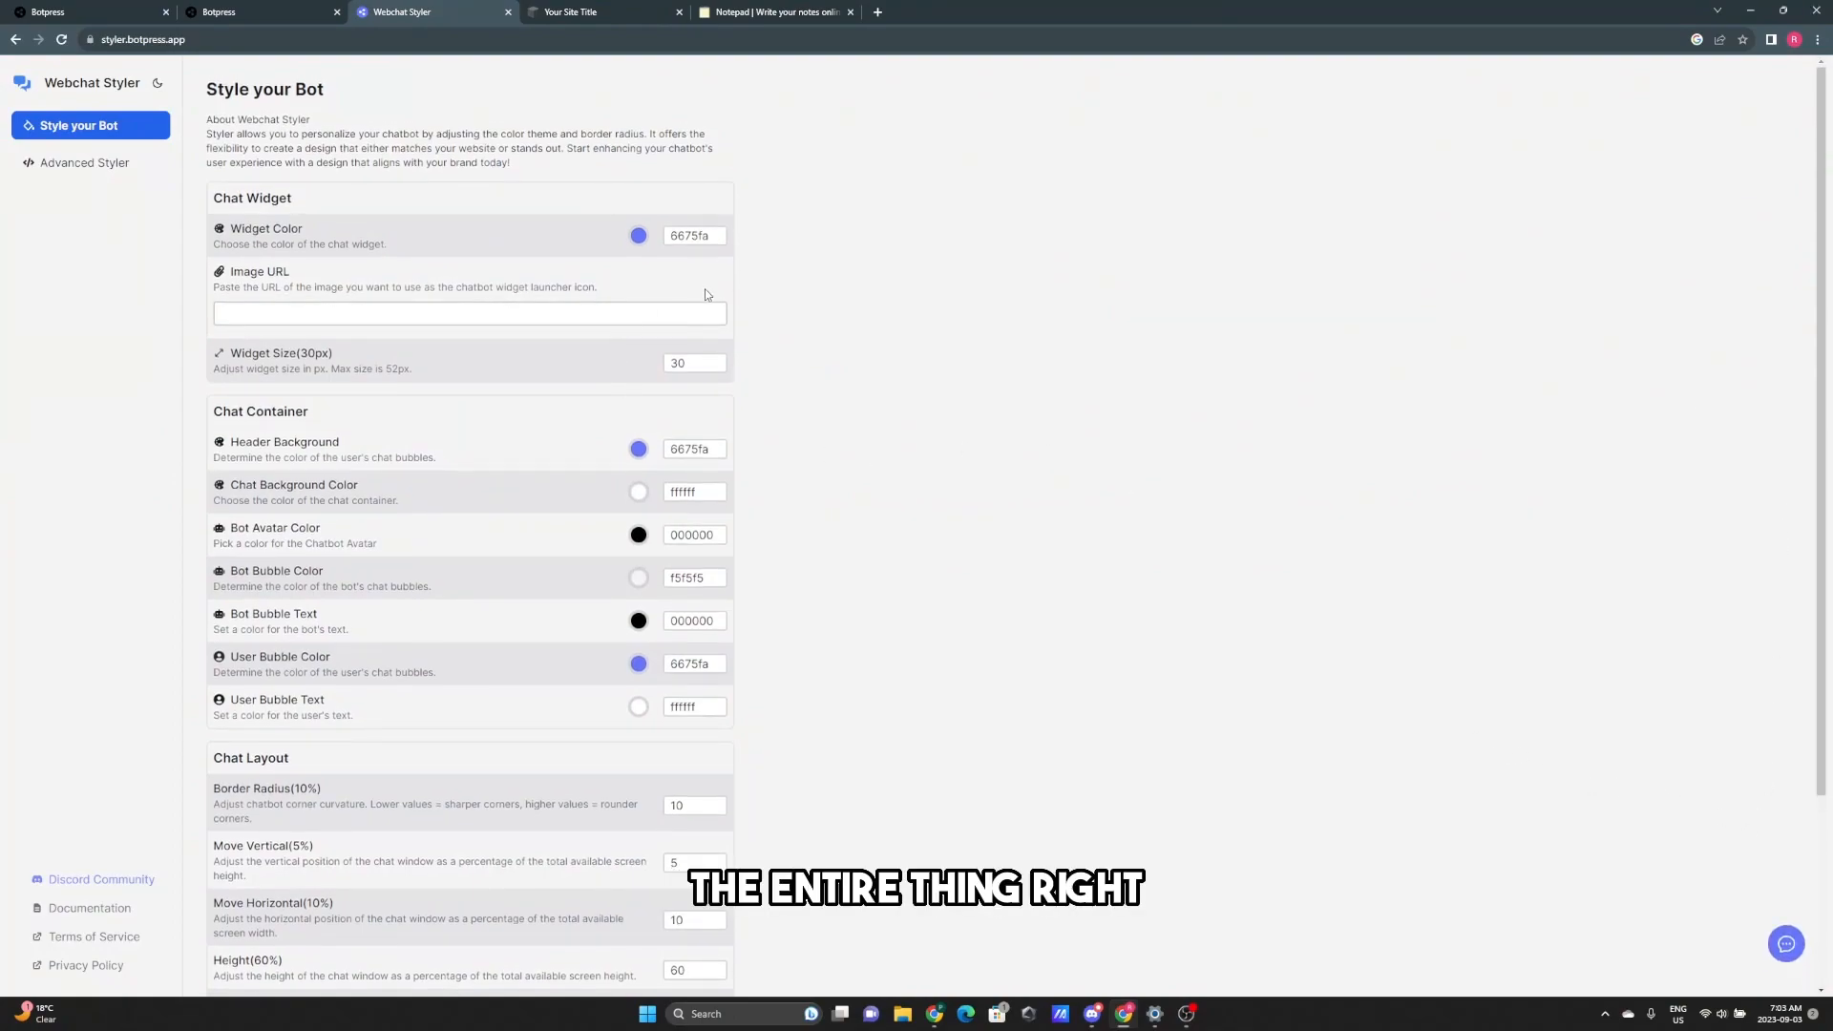
click(638, 235)
click(942, 236)
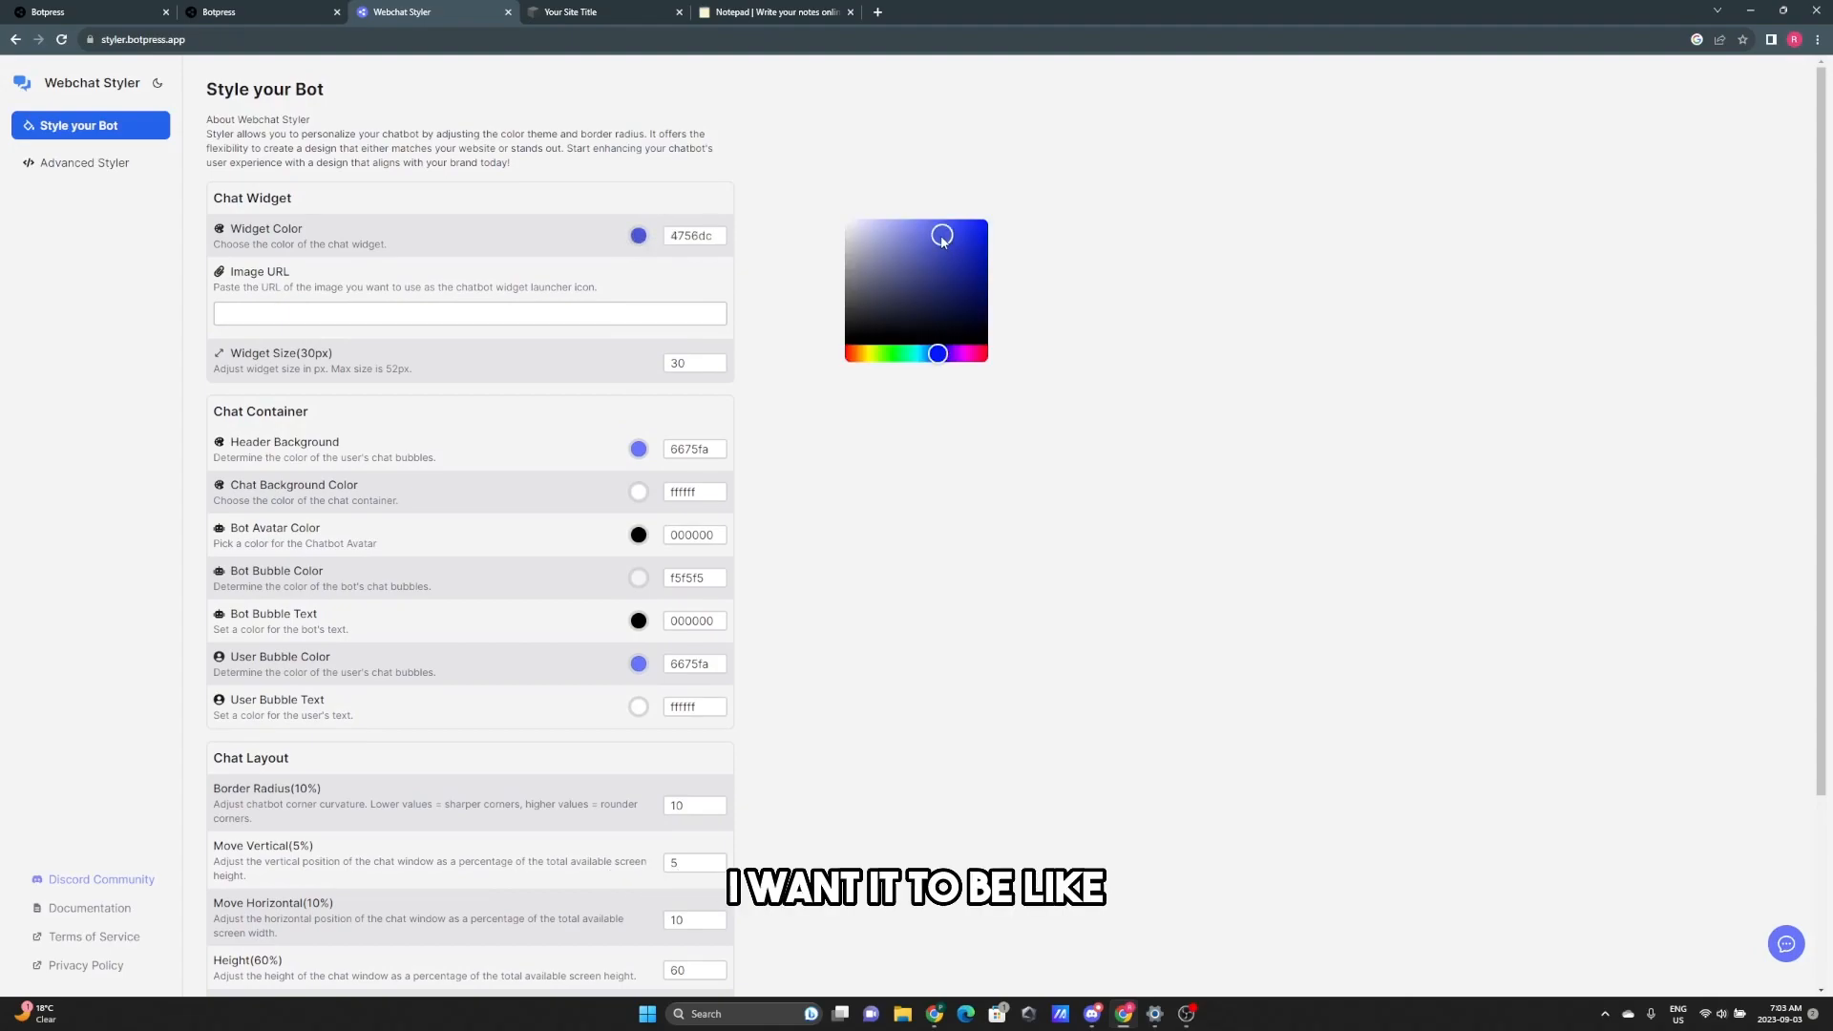
drag(942, 239, 963, 297)
click(1152, 382)
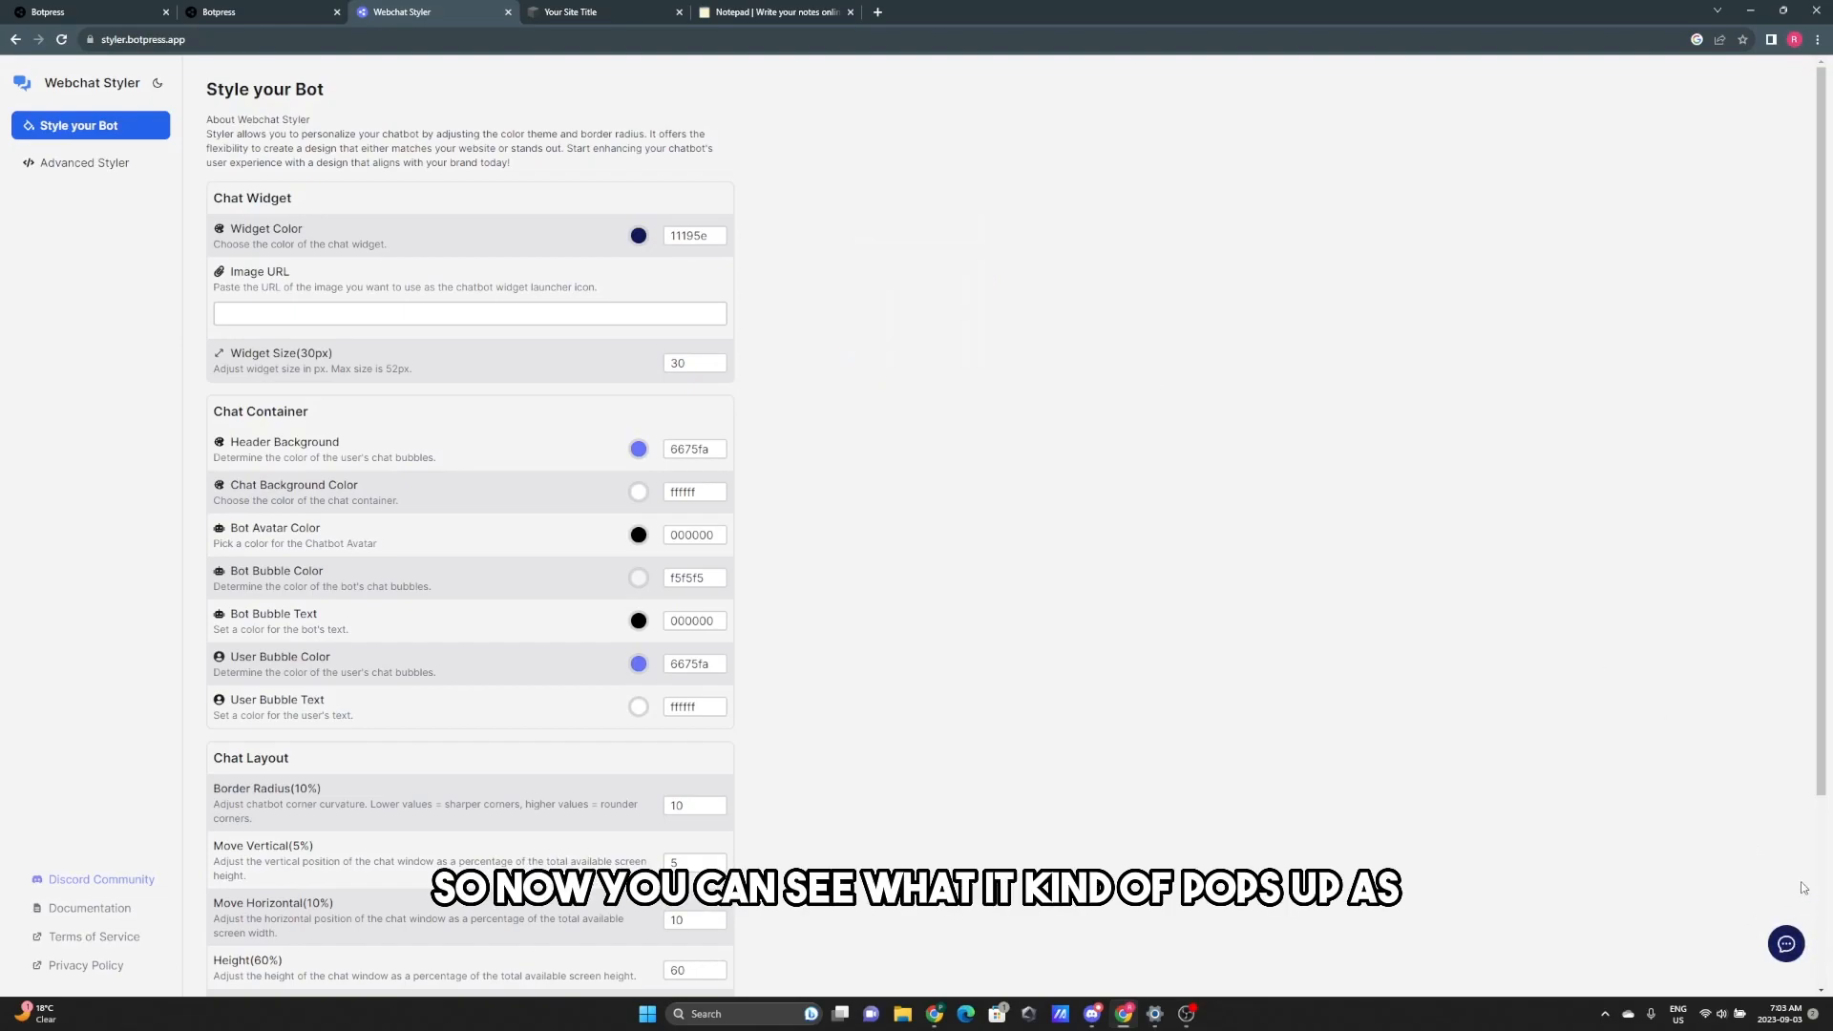
- Change the widget colour to bright green 08cb16 and reopen the chat preview
click(640, 239)
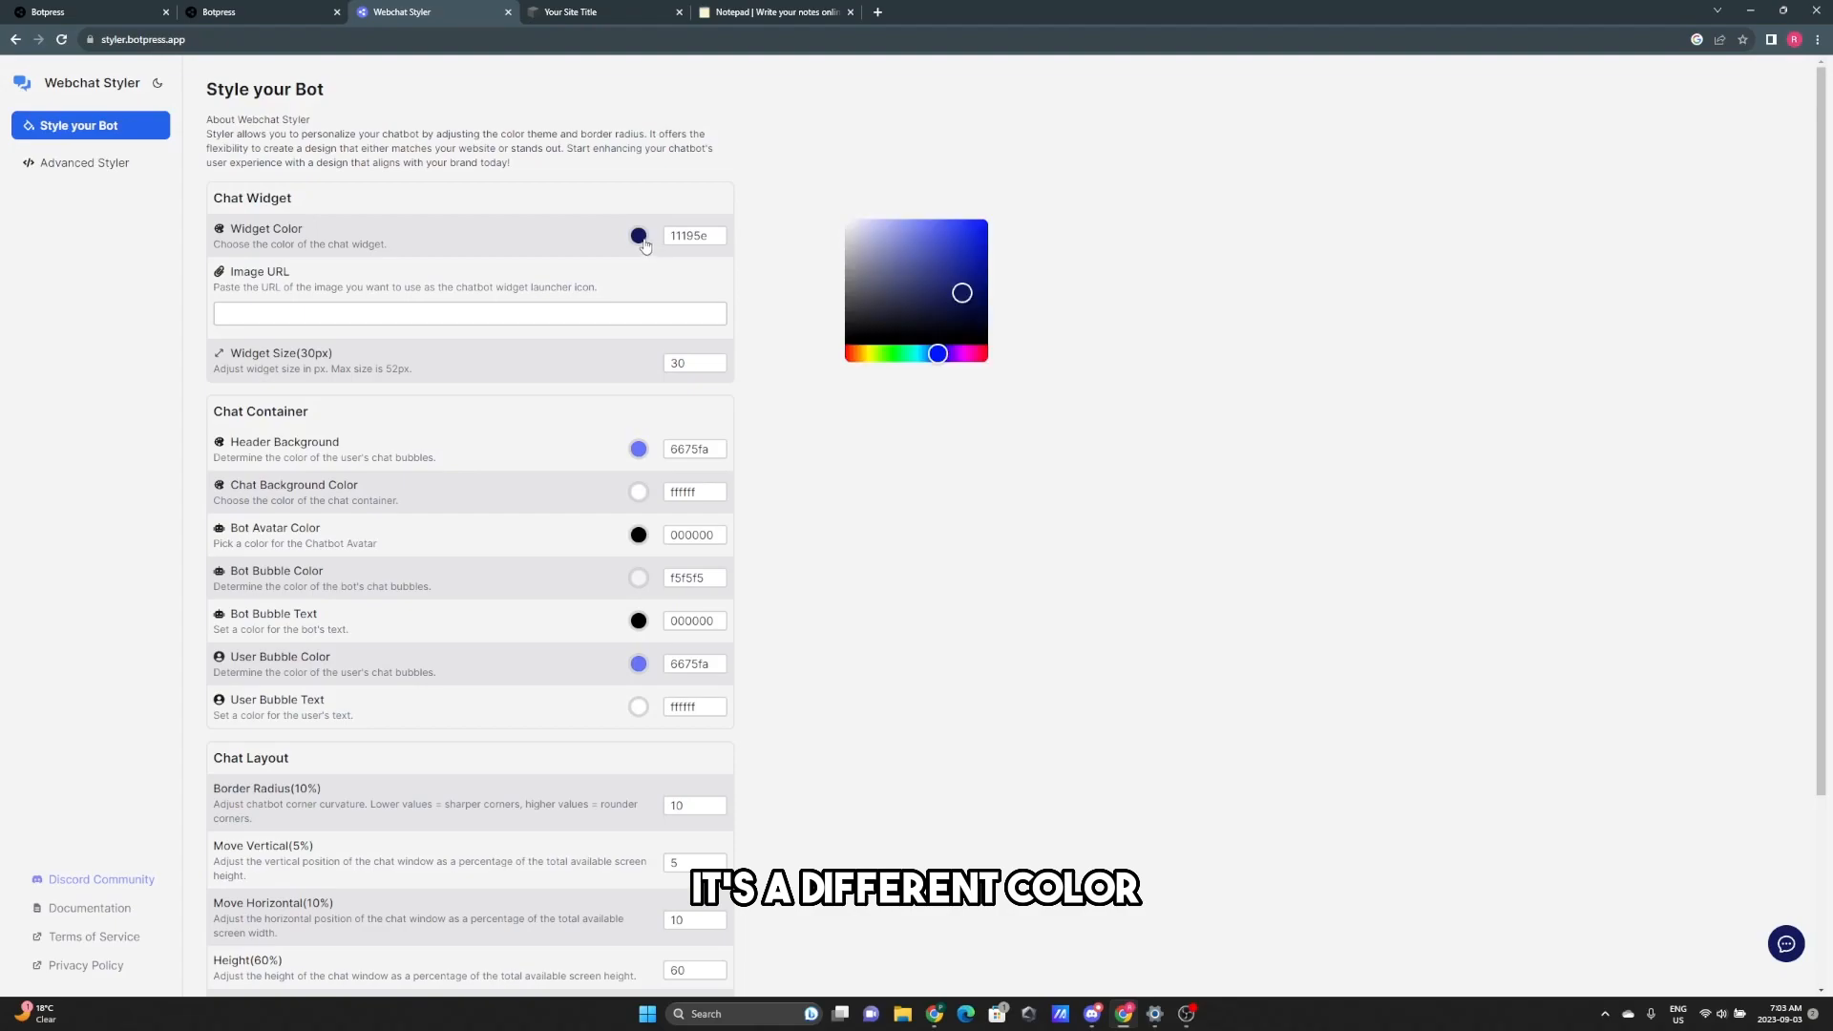
drag(938, 354, 894, 354)
click(973, 262)
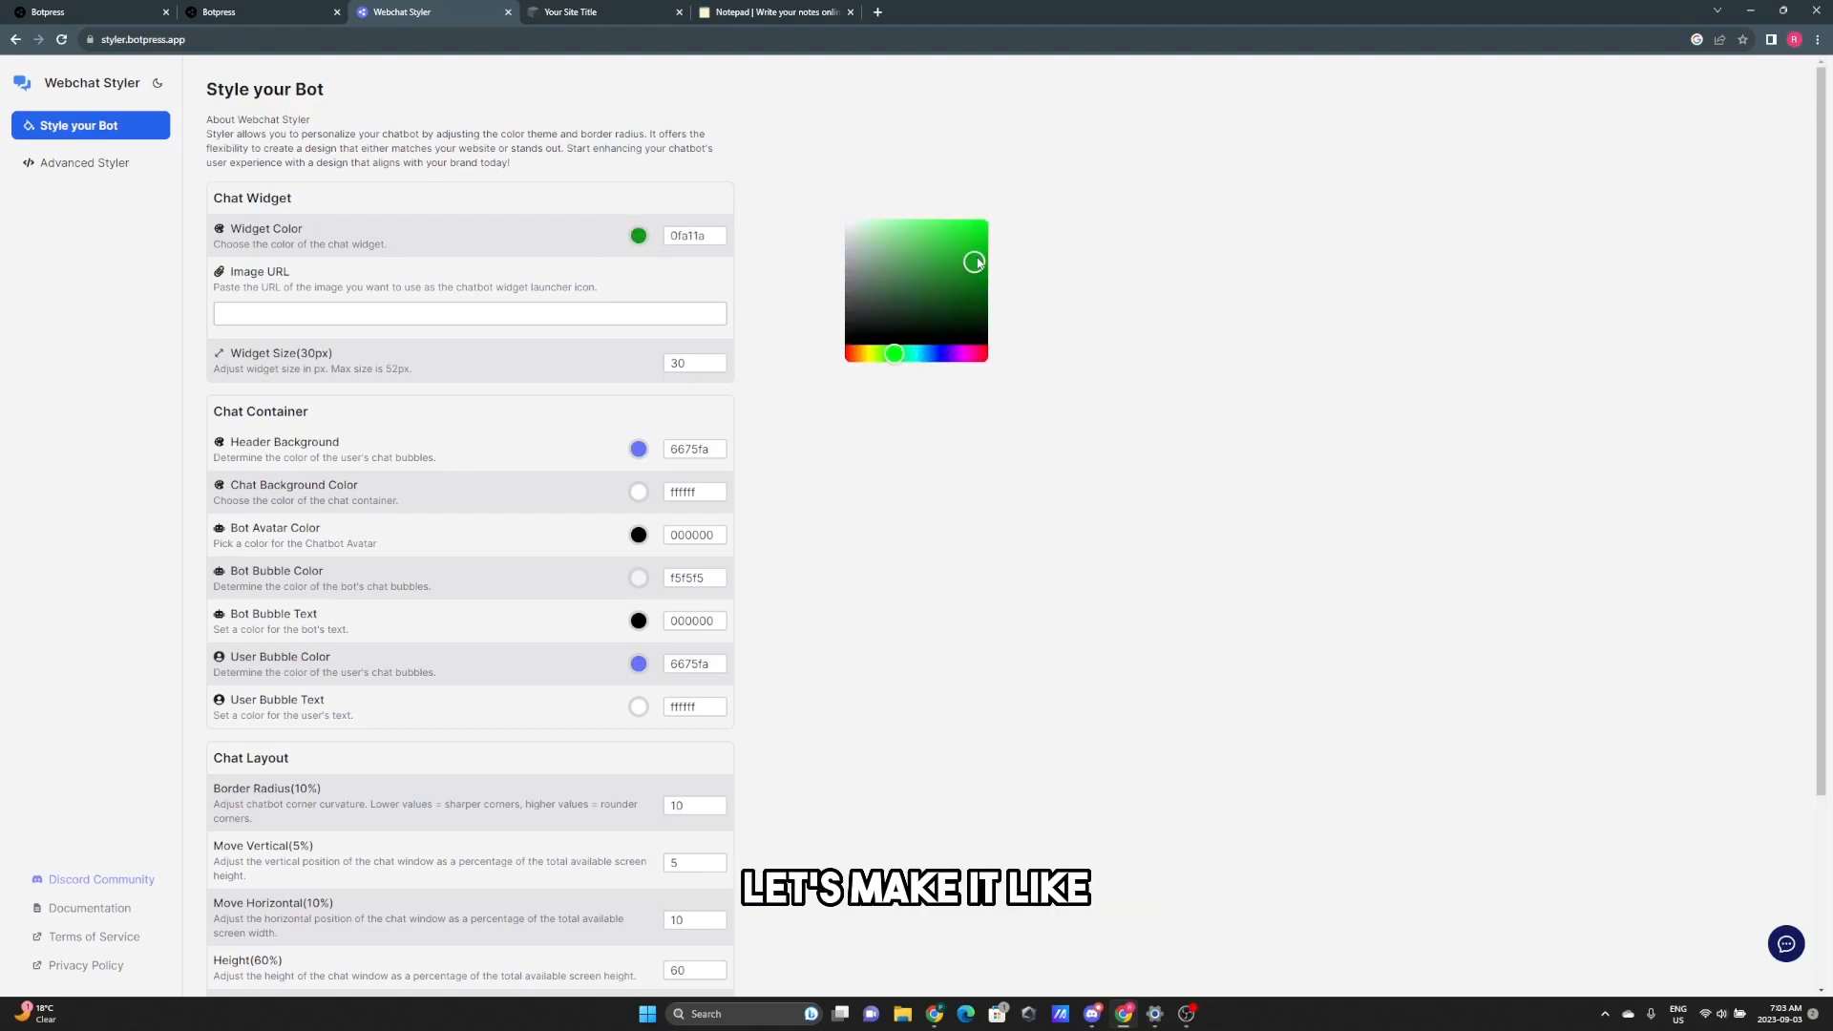
click(980, 244)
click(1170, 410)
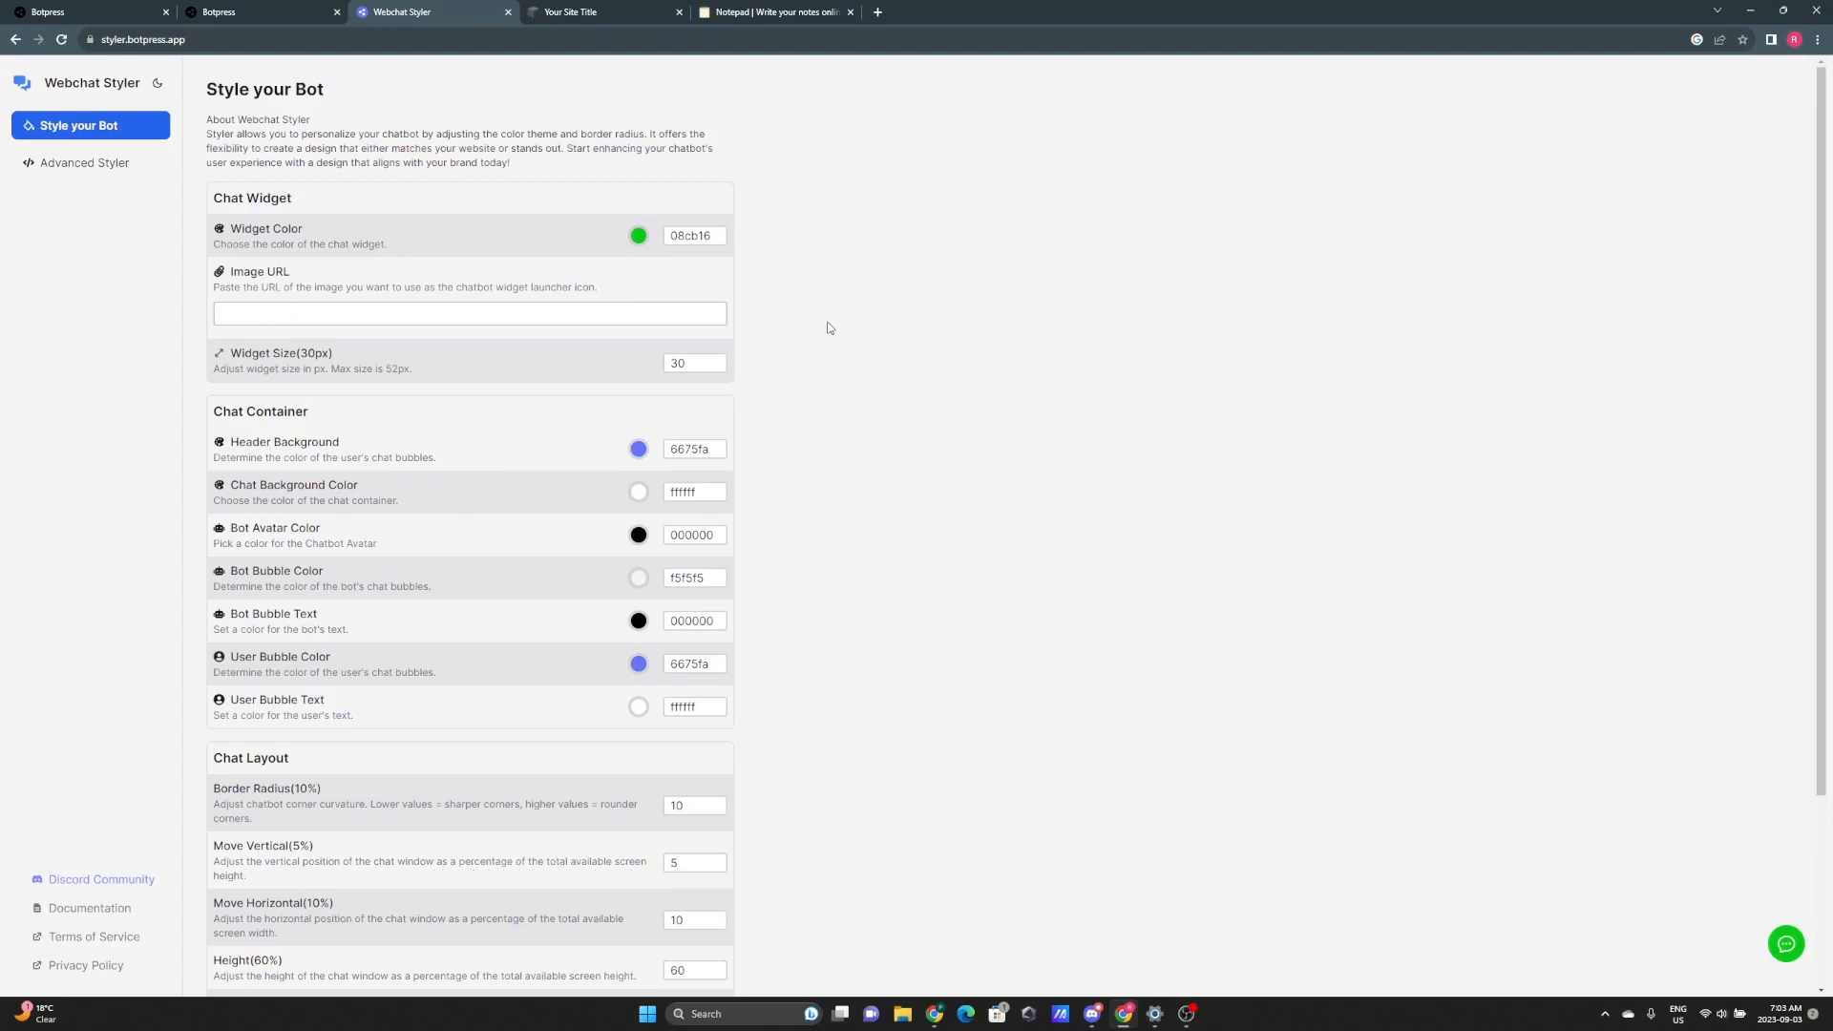
click(270, 313)
click(1786, 943)
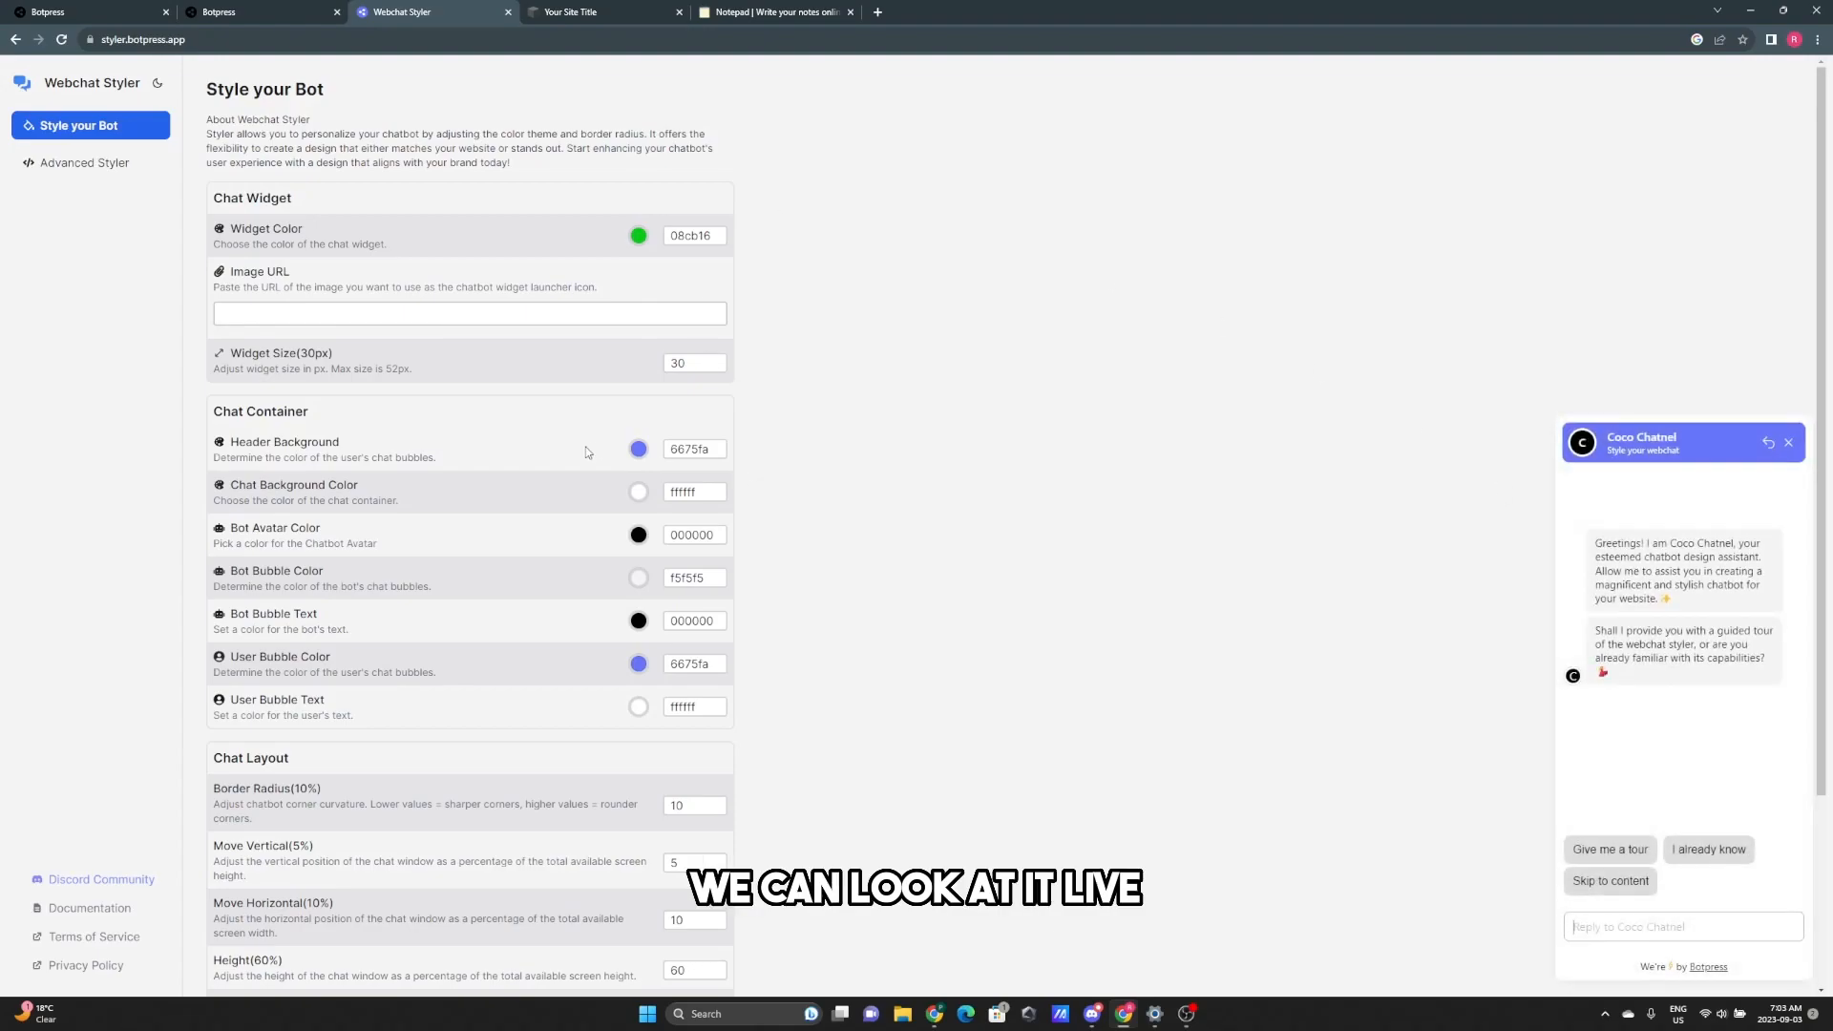
- Set Header Background to blue 1da1d9 in the colour picker
click(638, 451)
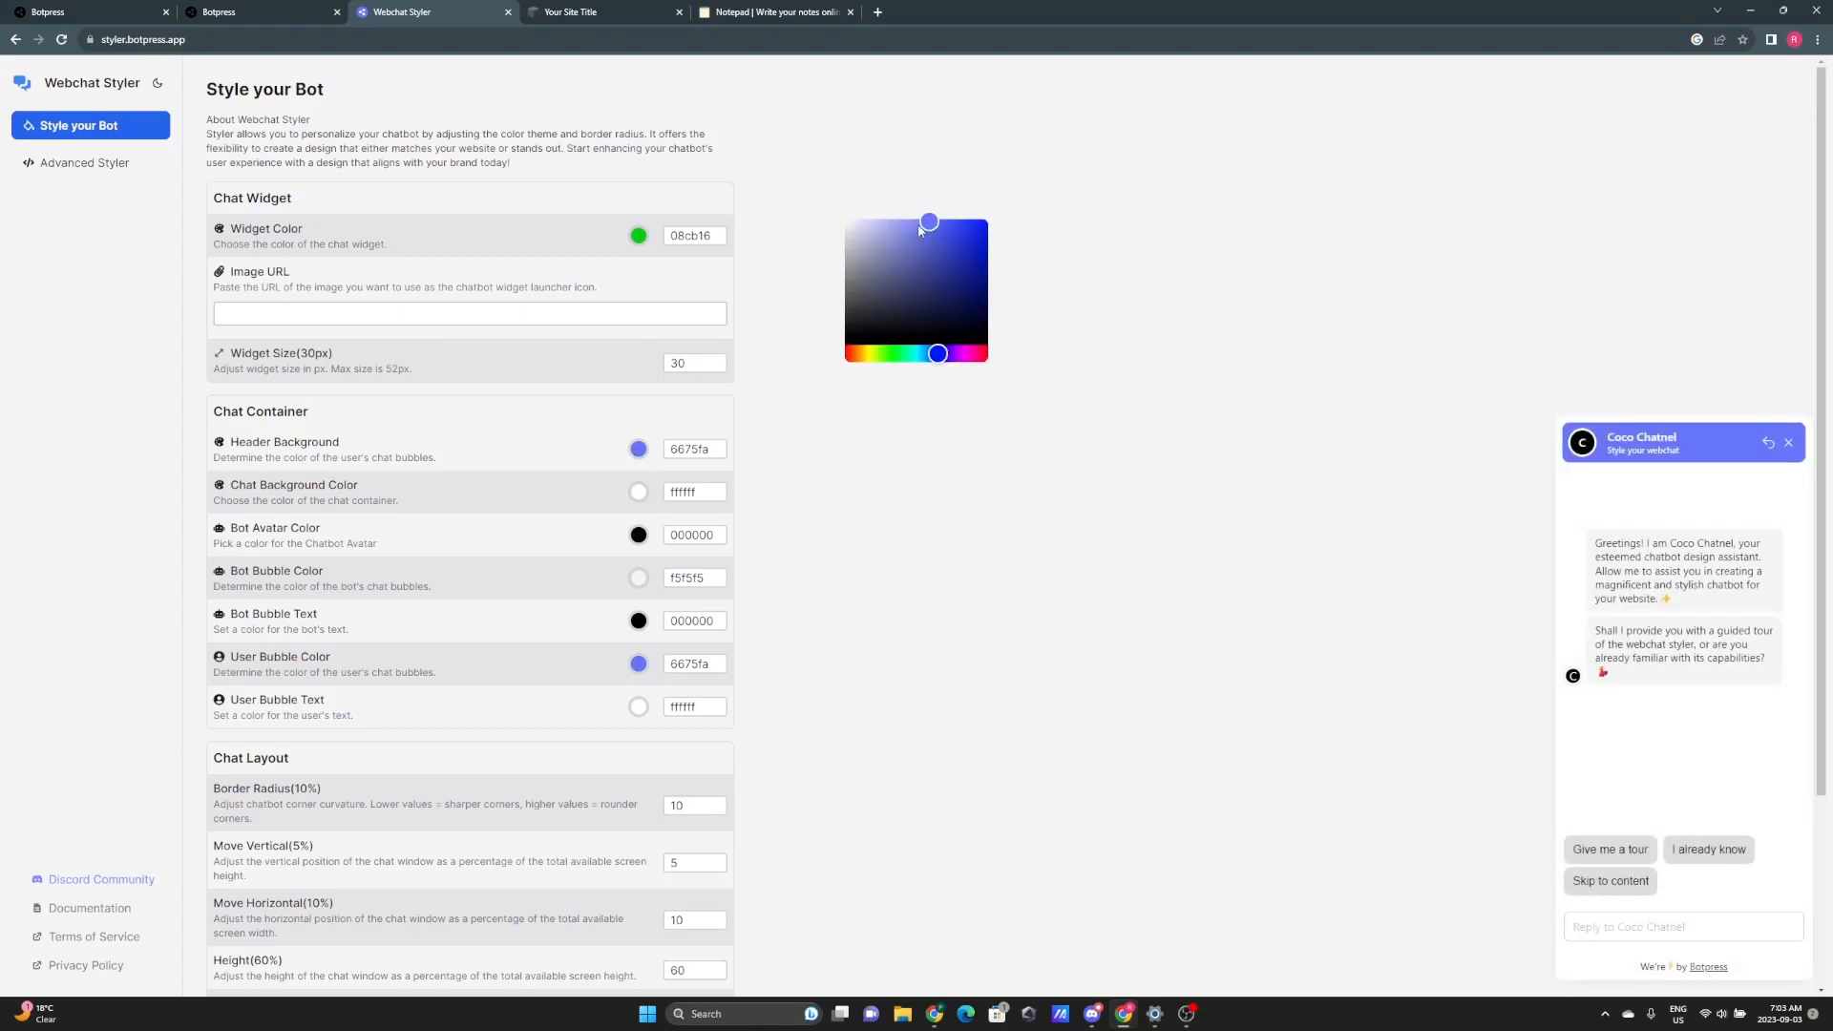
drag(921, 228, 934, 237)
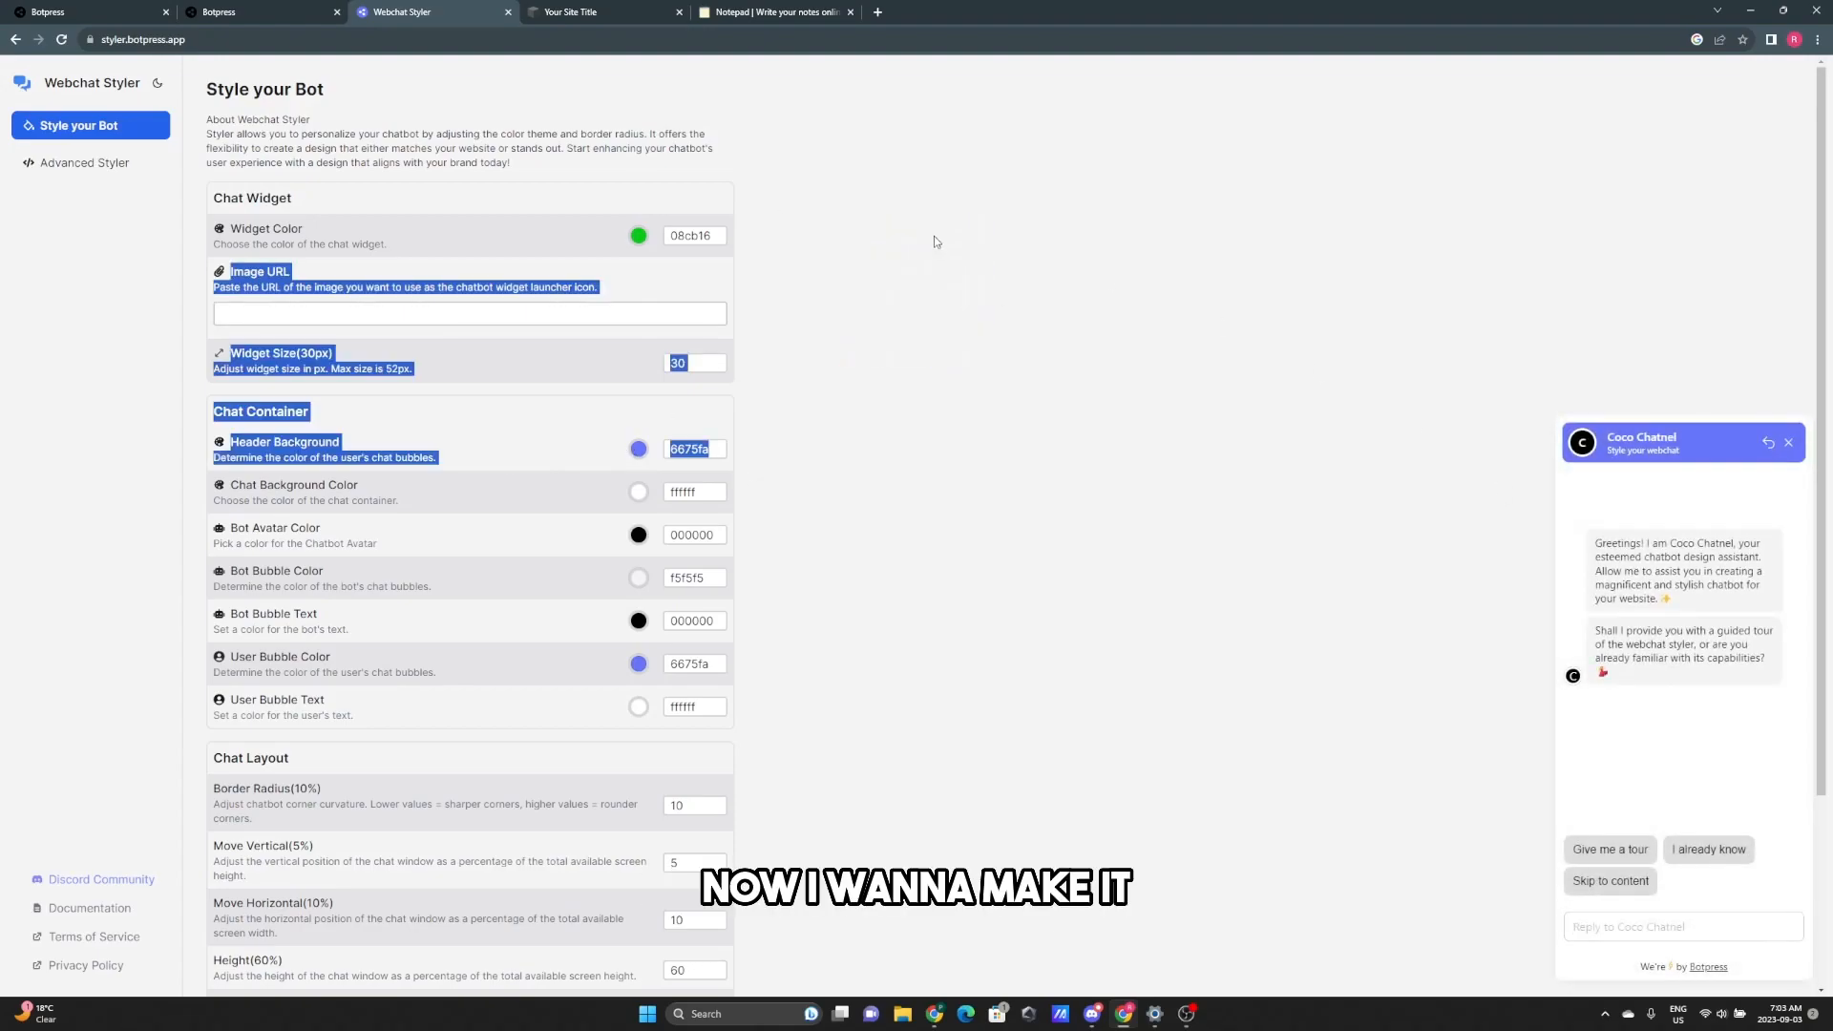
click(638, 449)
click(904, 328)
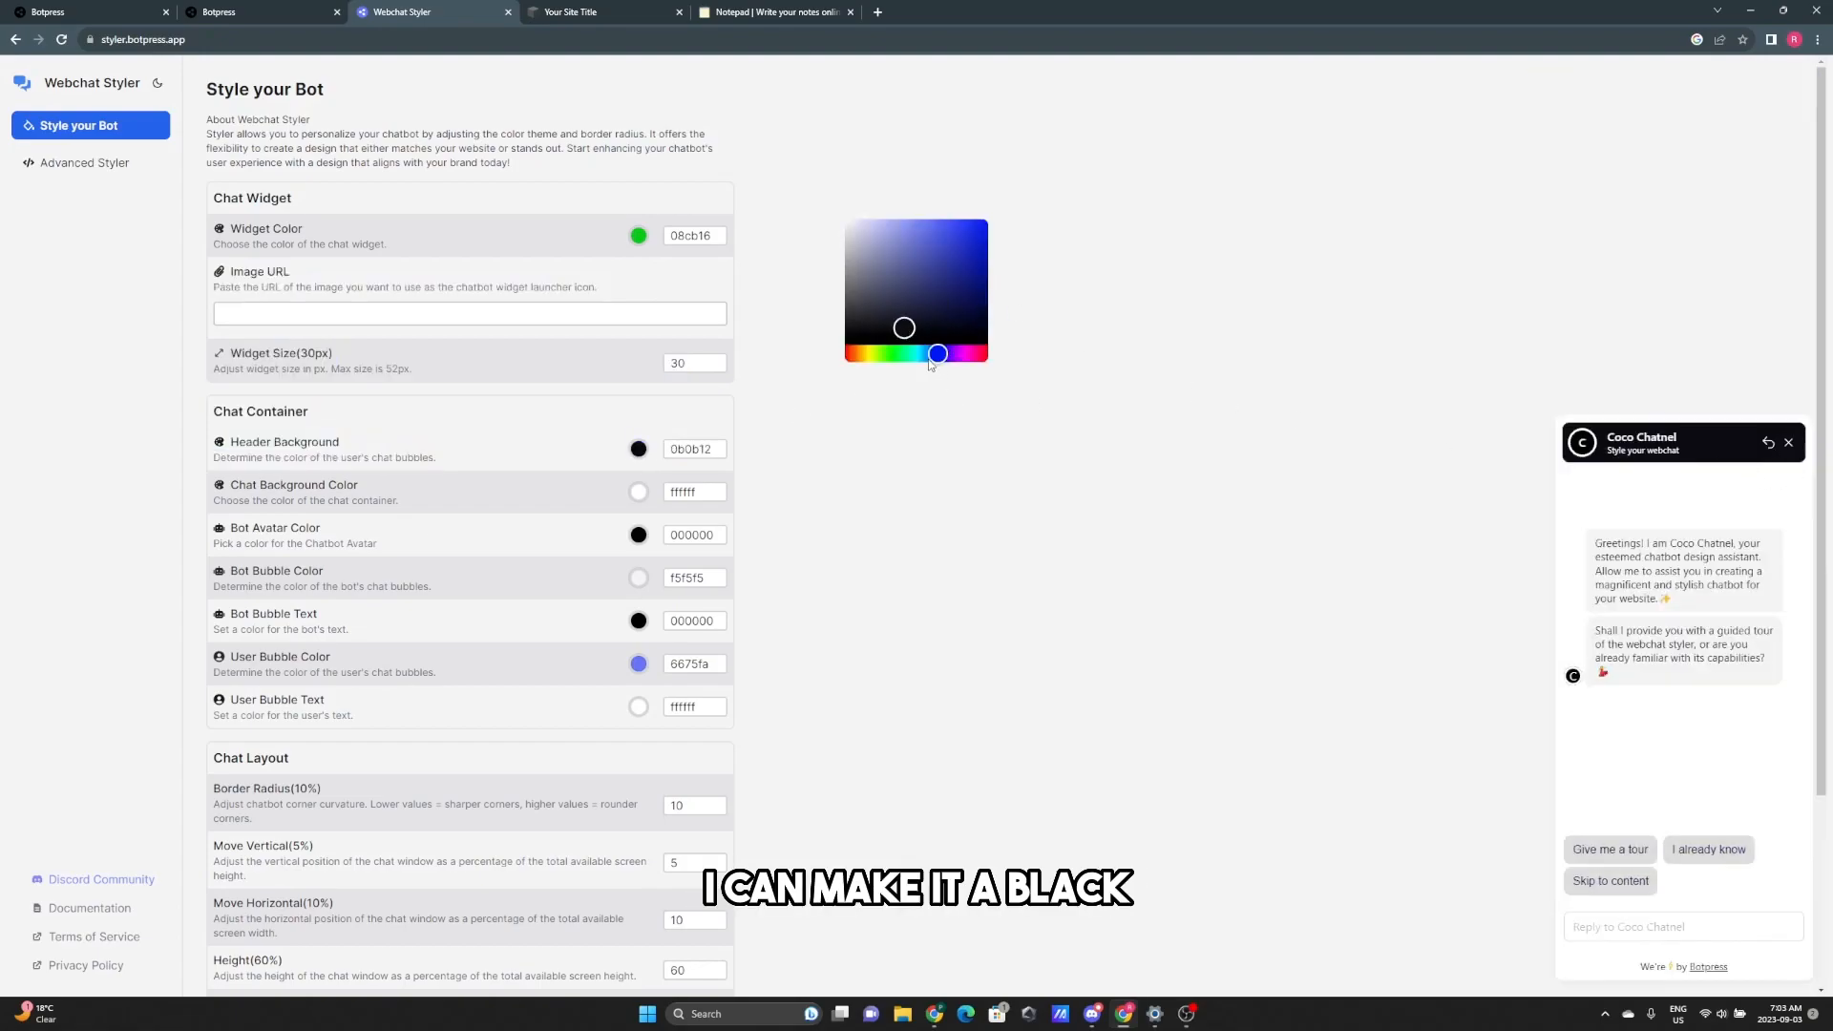
drag(937, 353, 969, 240)
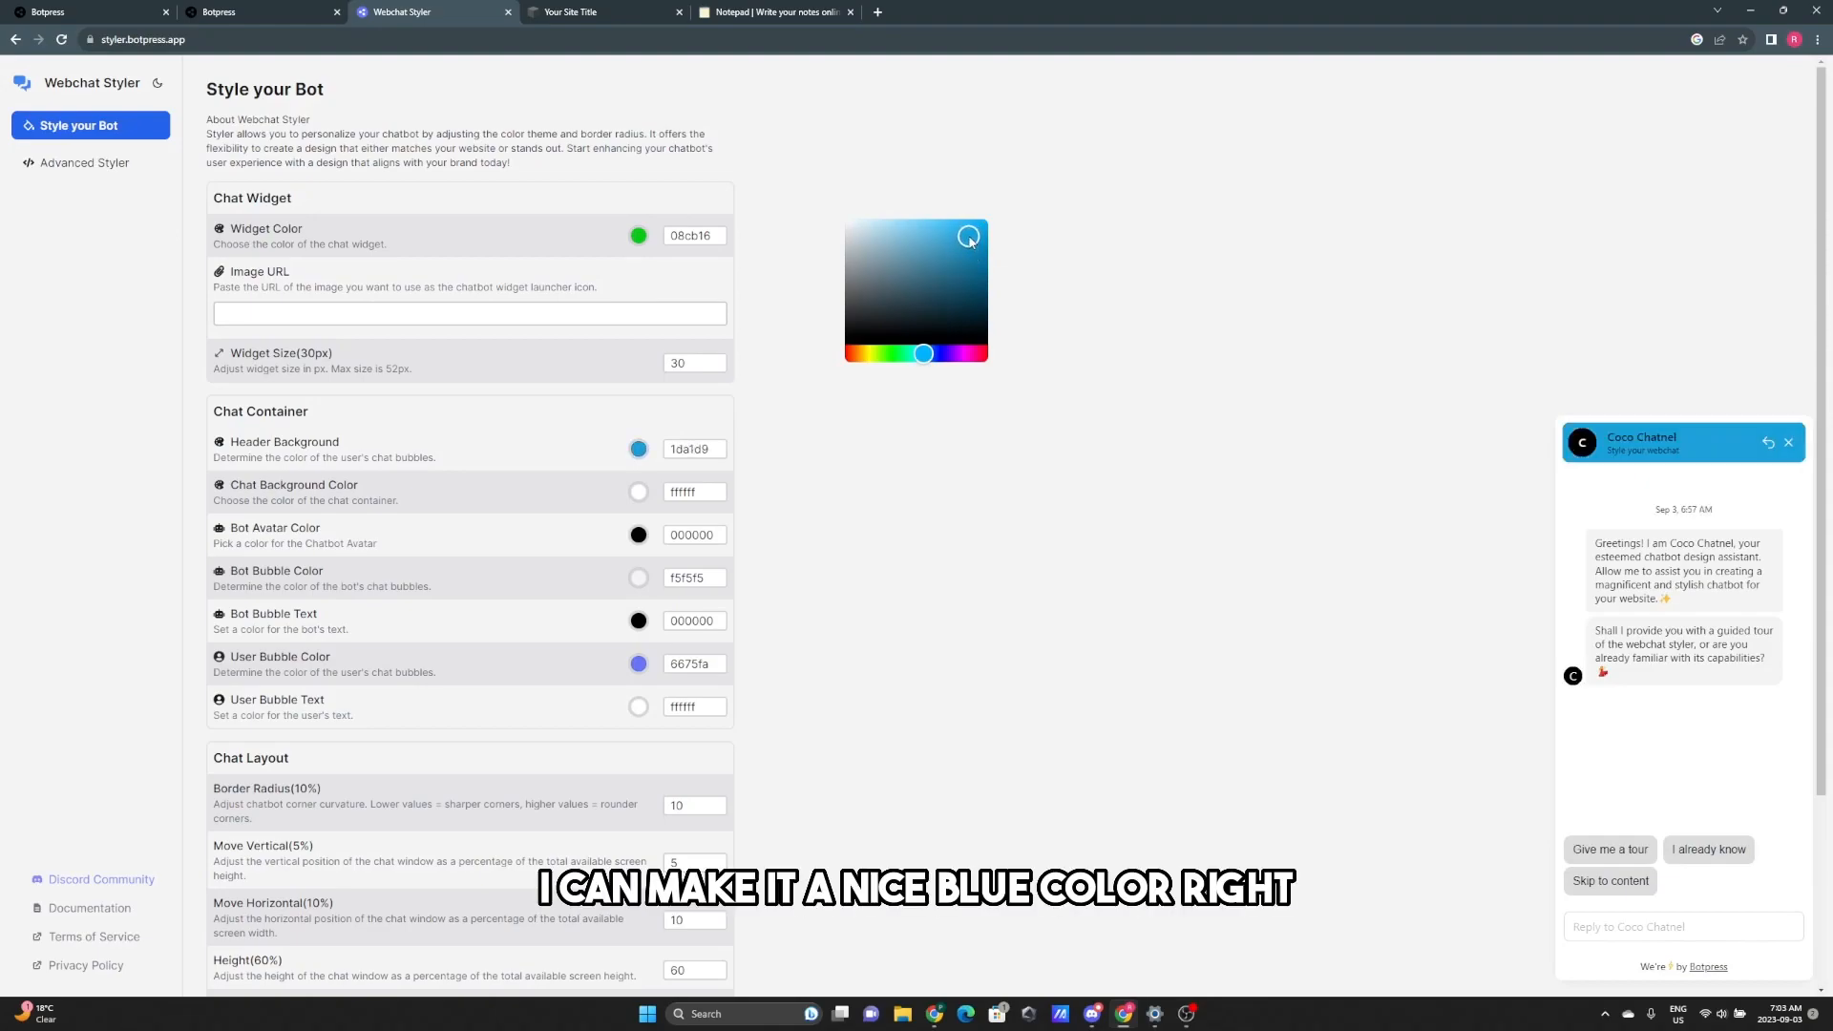
click(922, 563)
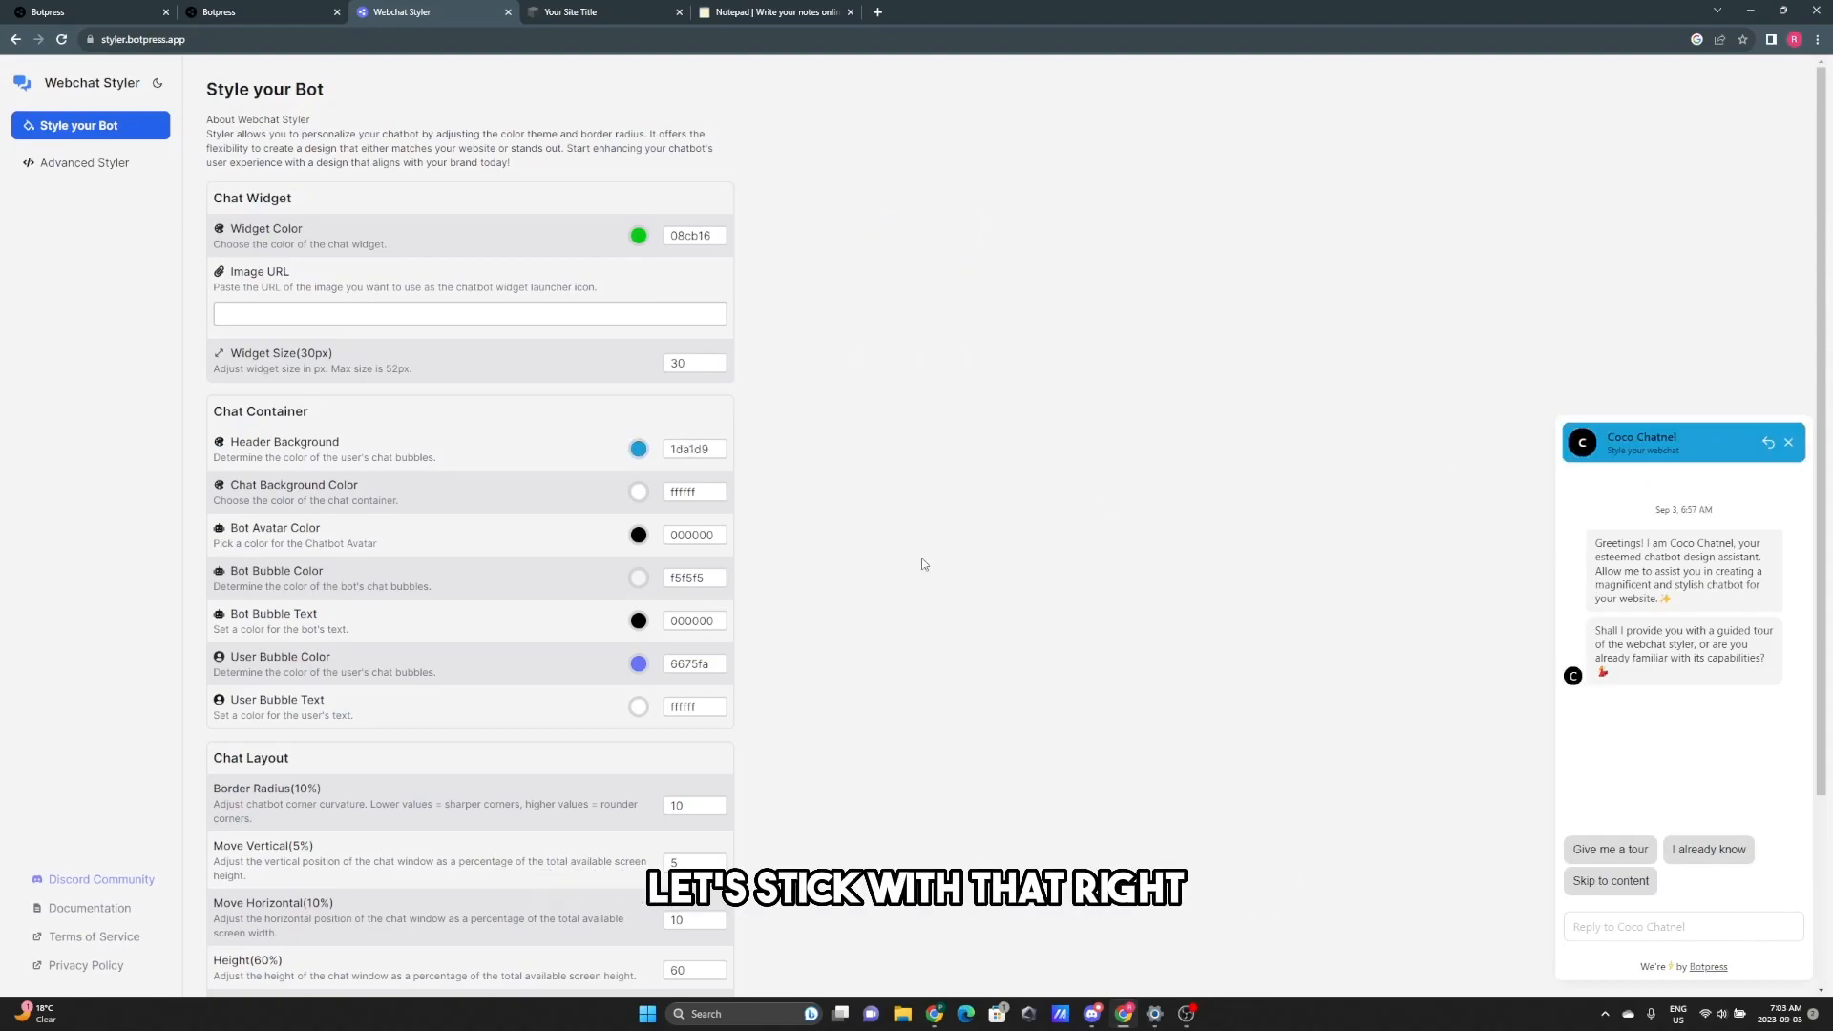
- Make the chat background black 000000 and try light blue 2abad3 for the bot avatar
click(639, 492)
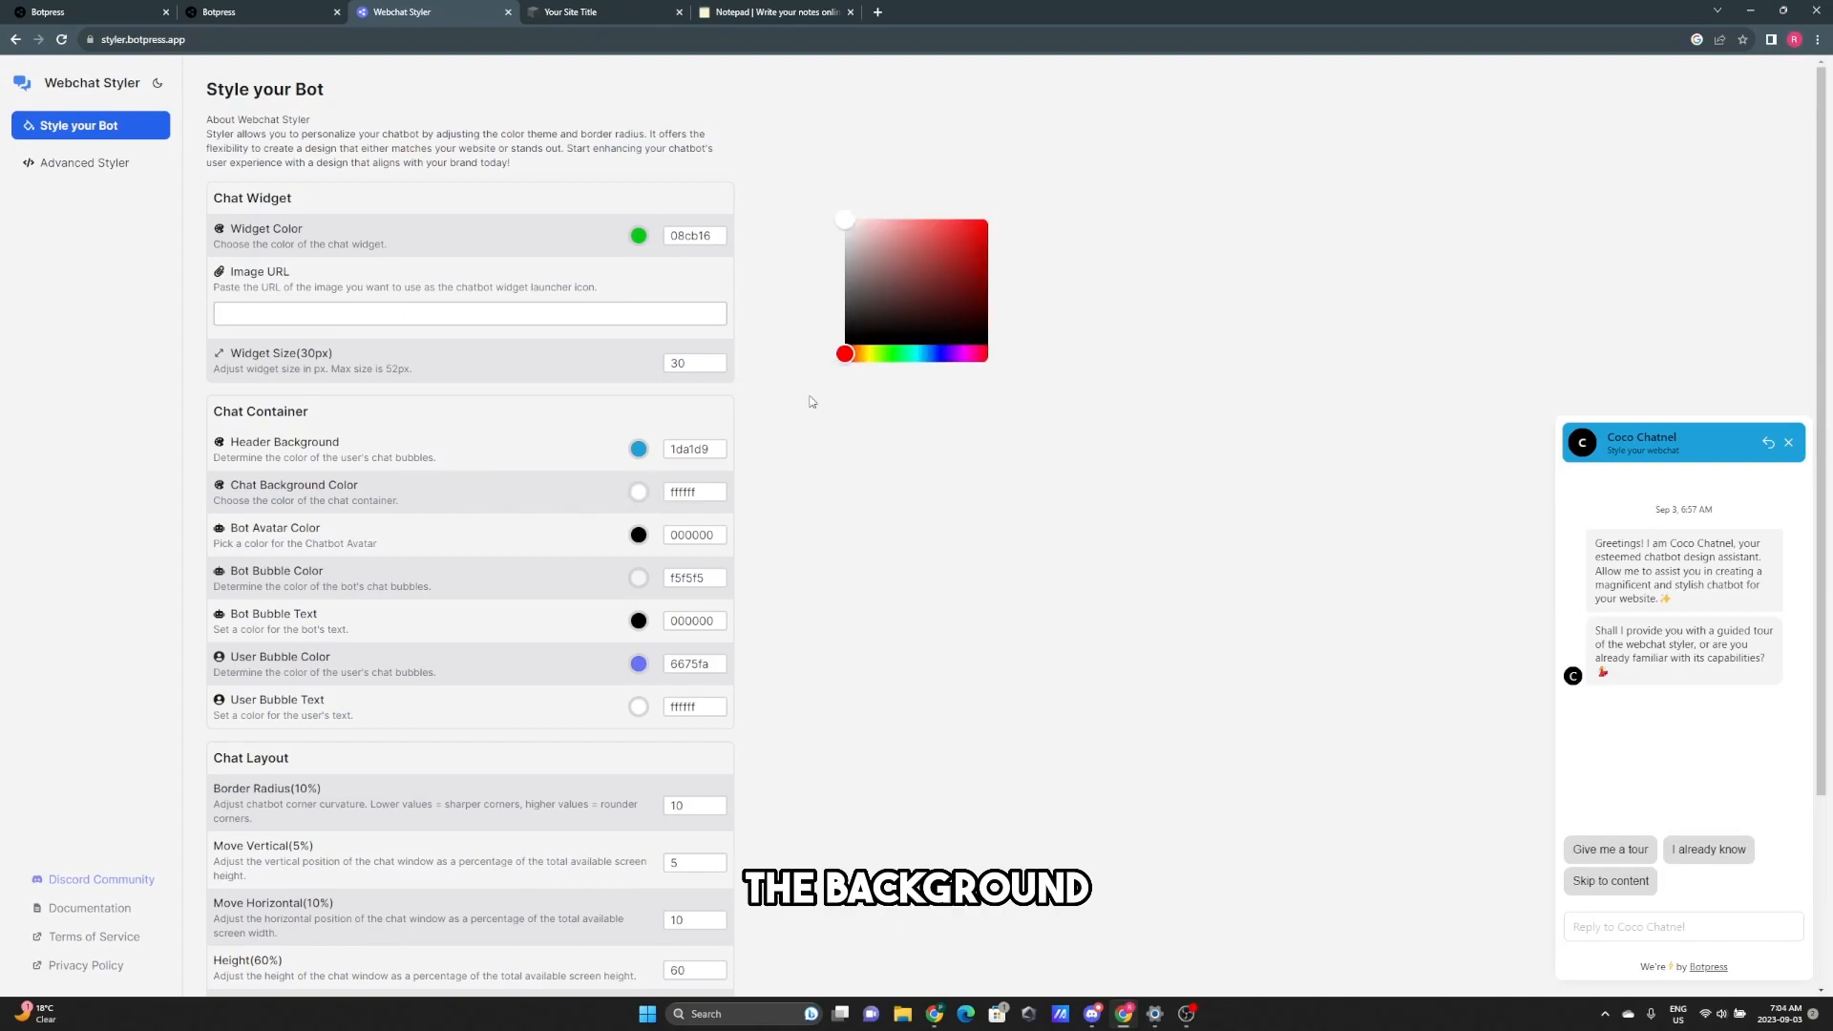
drag(857, 248, 892, 336)
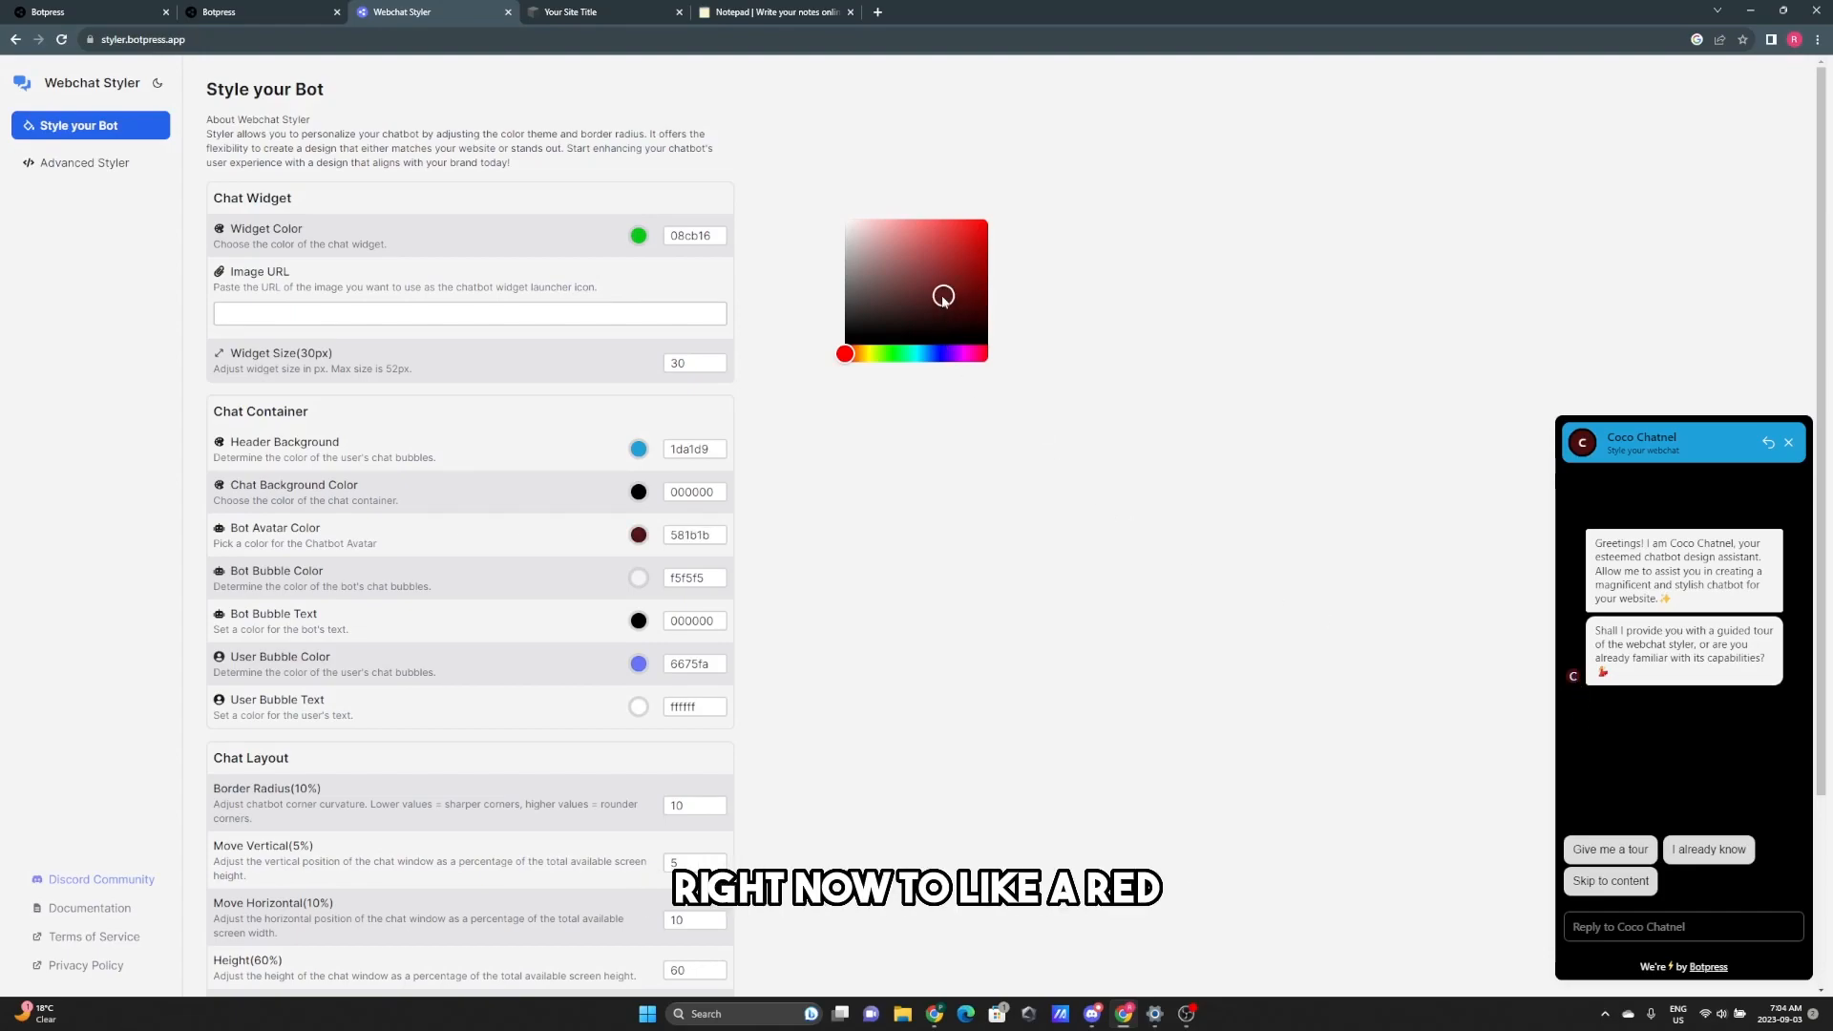
mouse_move(952, 309)
mouse_down()
mouse_move(868, 340)
mouse_move(845, 227)
mouse_move(937, 280)
mouse_up()
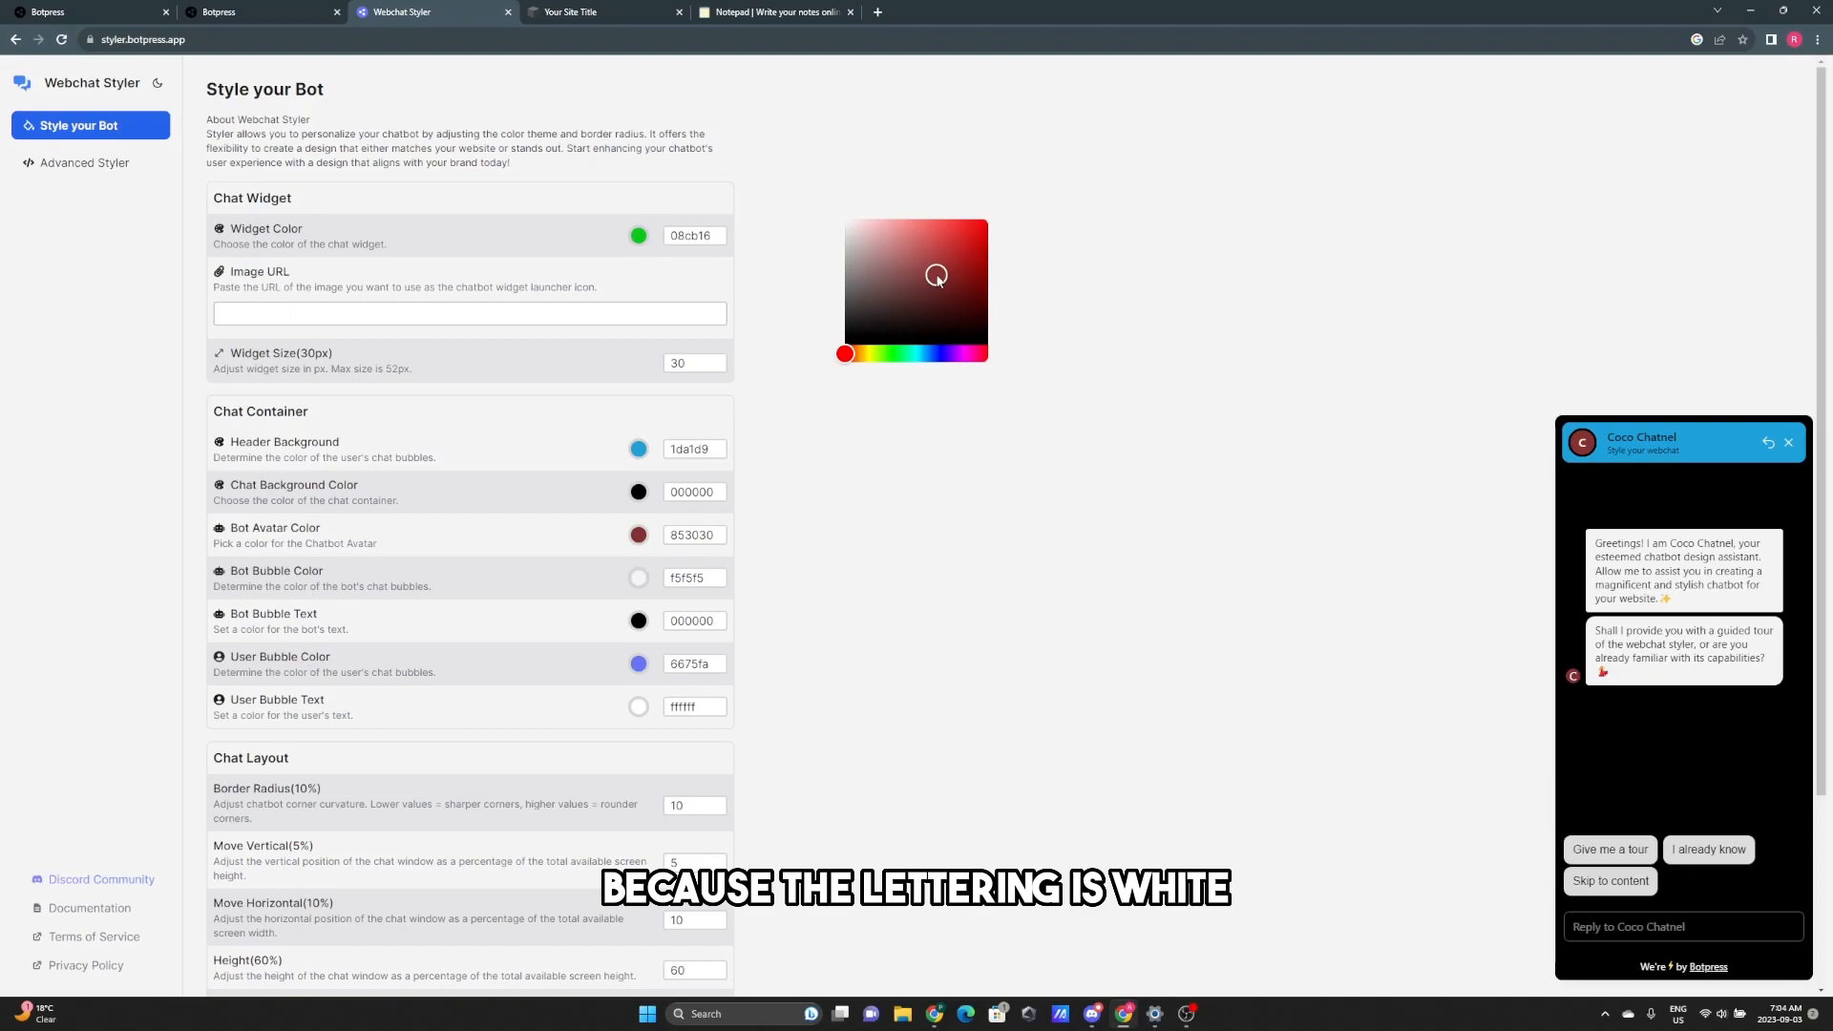
drag(914, 354, 923, 359)
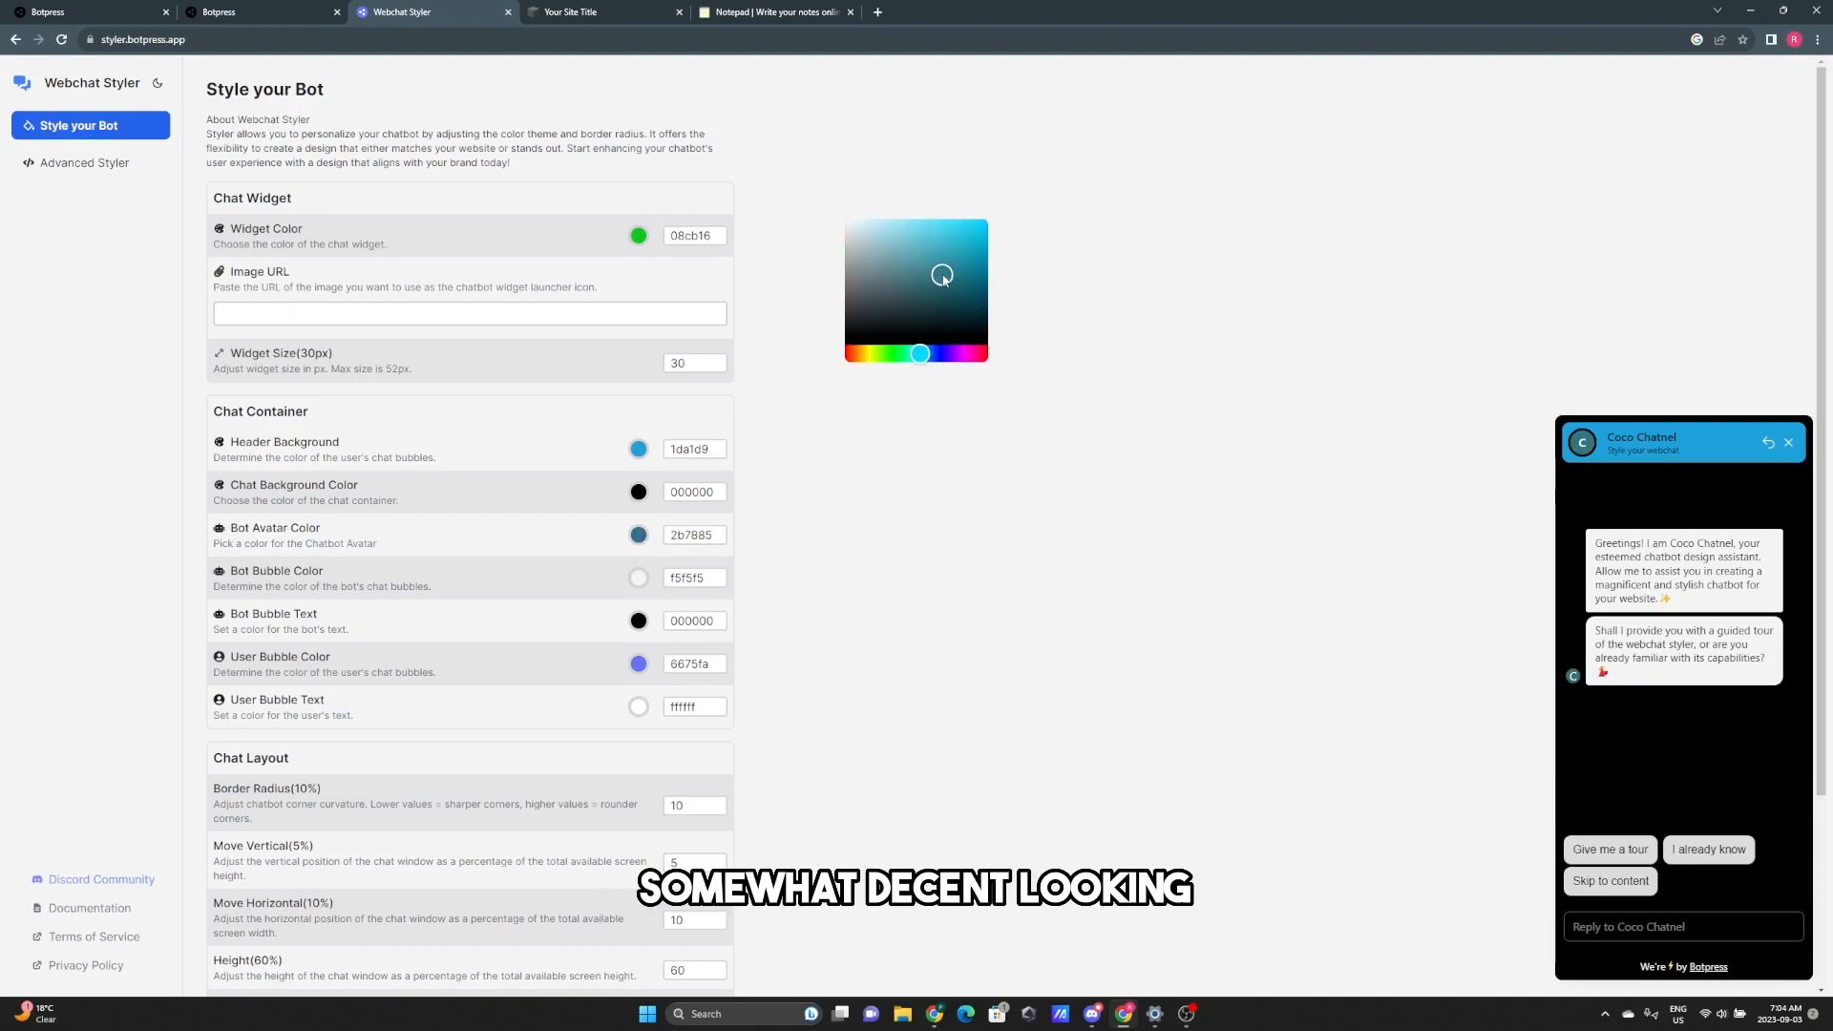
drag(936, 275, 960, 240)
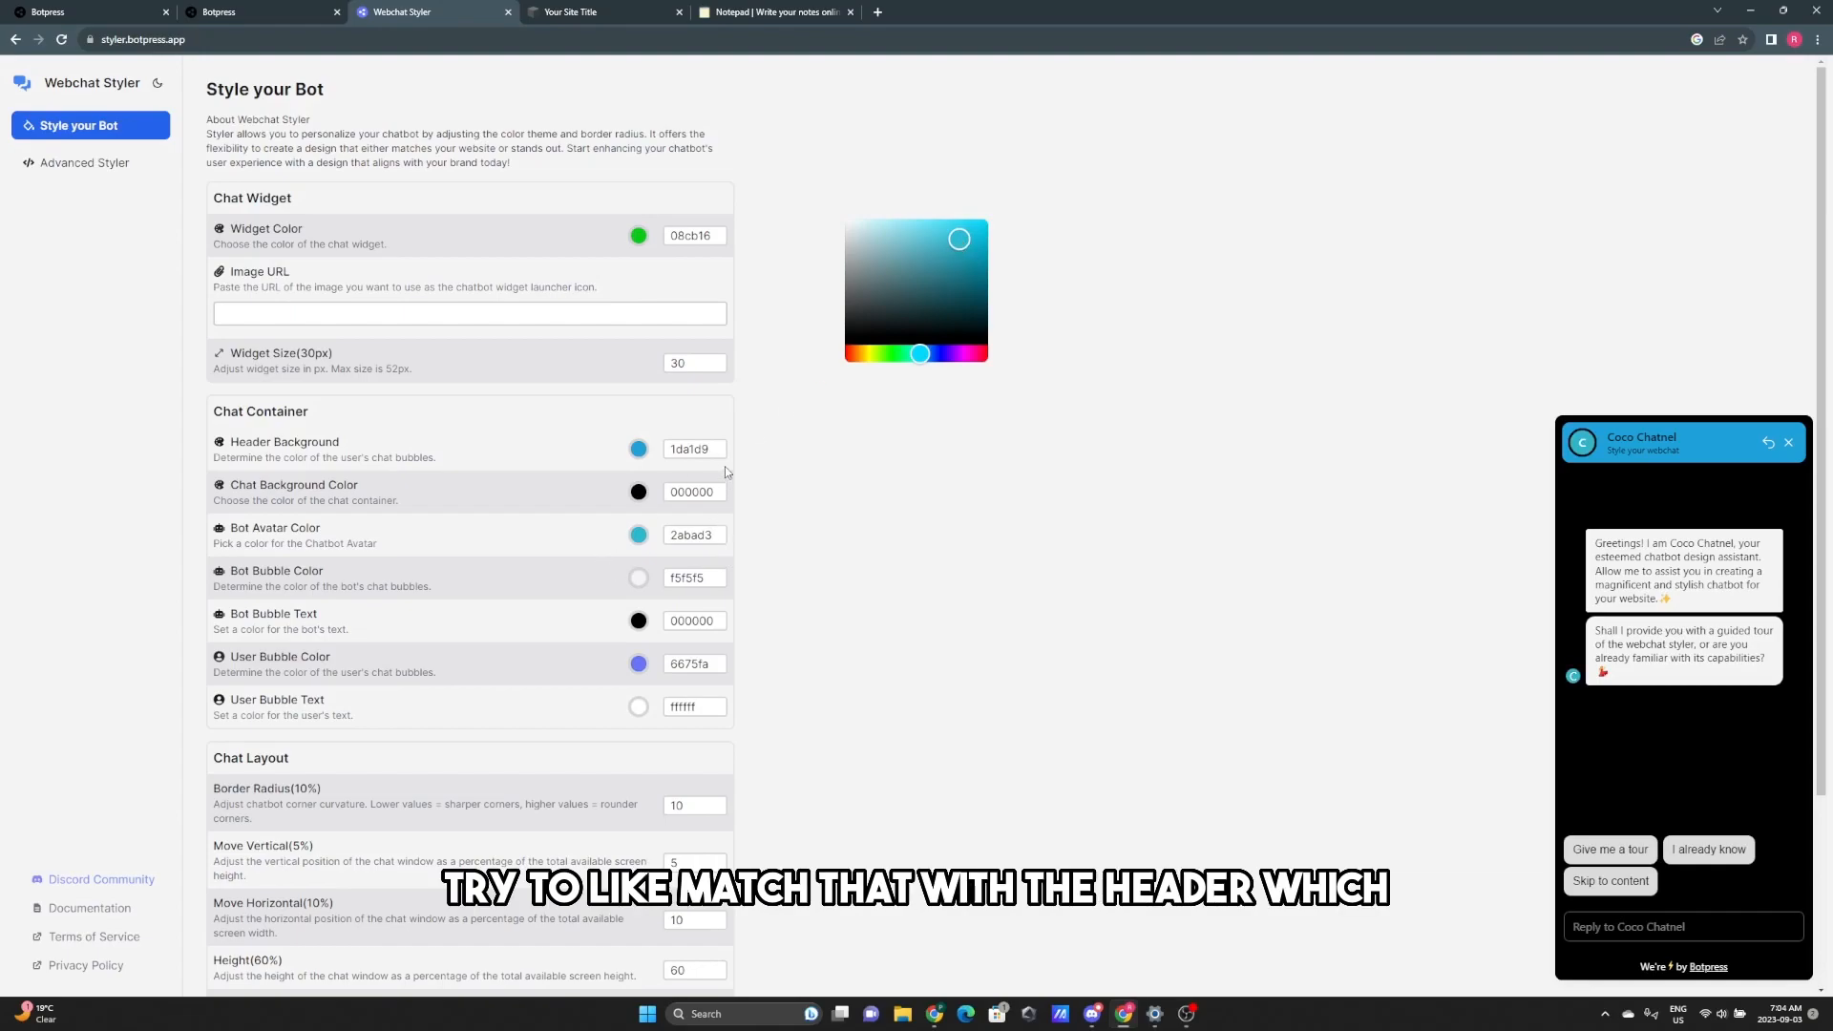
- Copy the header's 1da1d9 hex into Bot Avatar Color
double_click(669, 450)
key(ctrl+c)
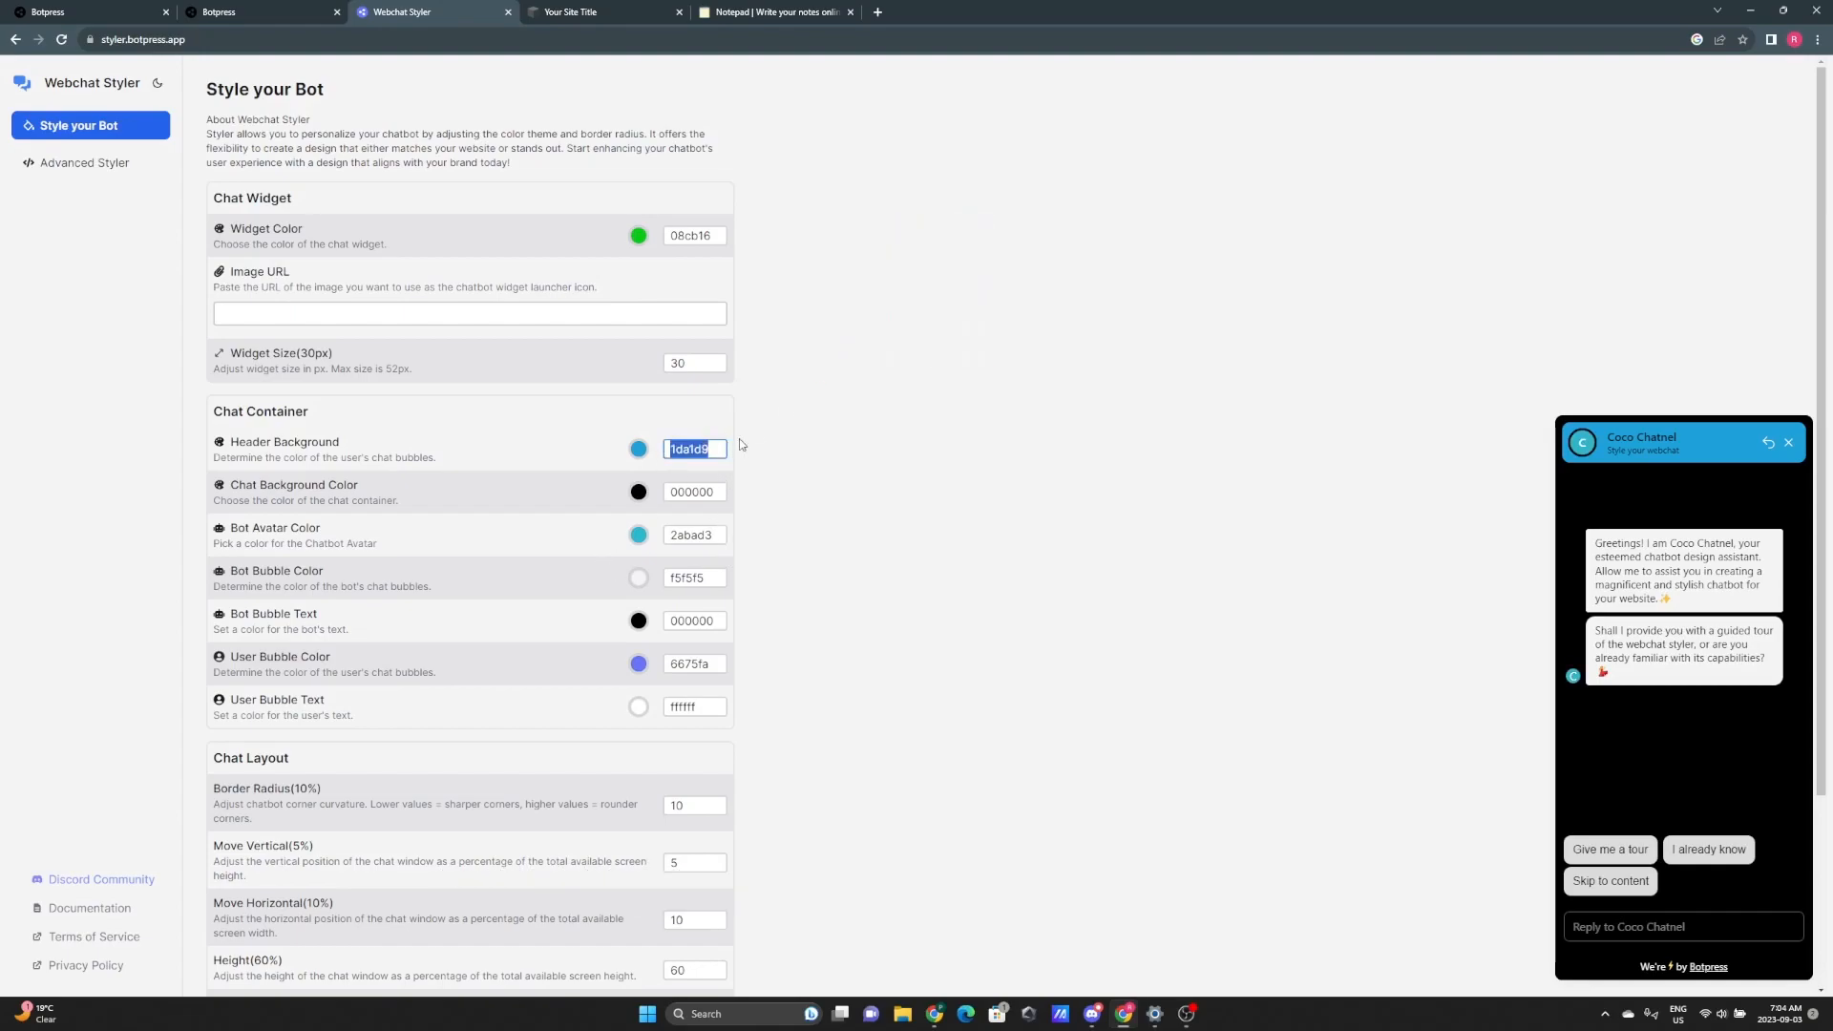
double_click(717, 534)
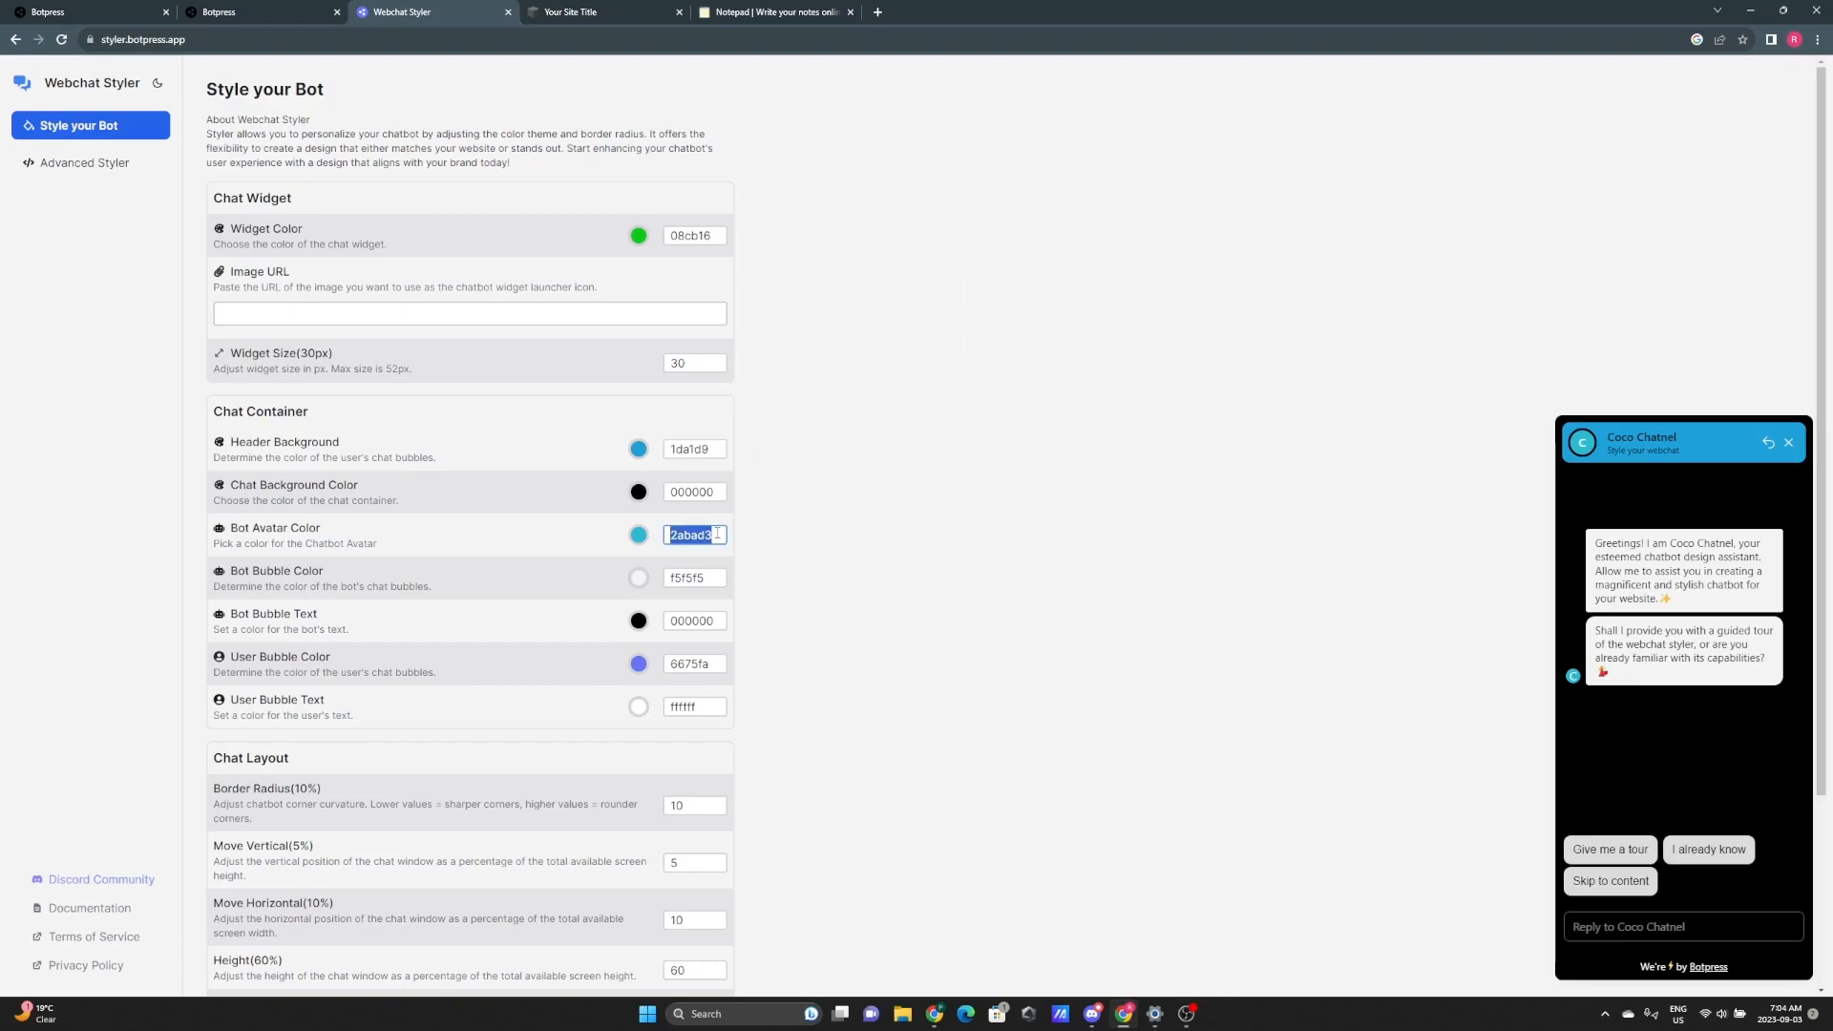
key(ctrl+v)
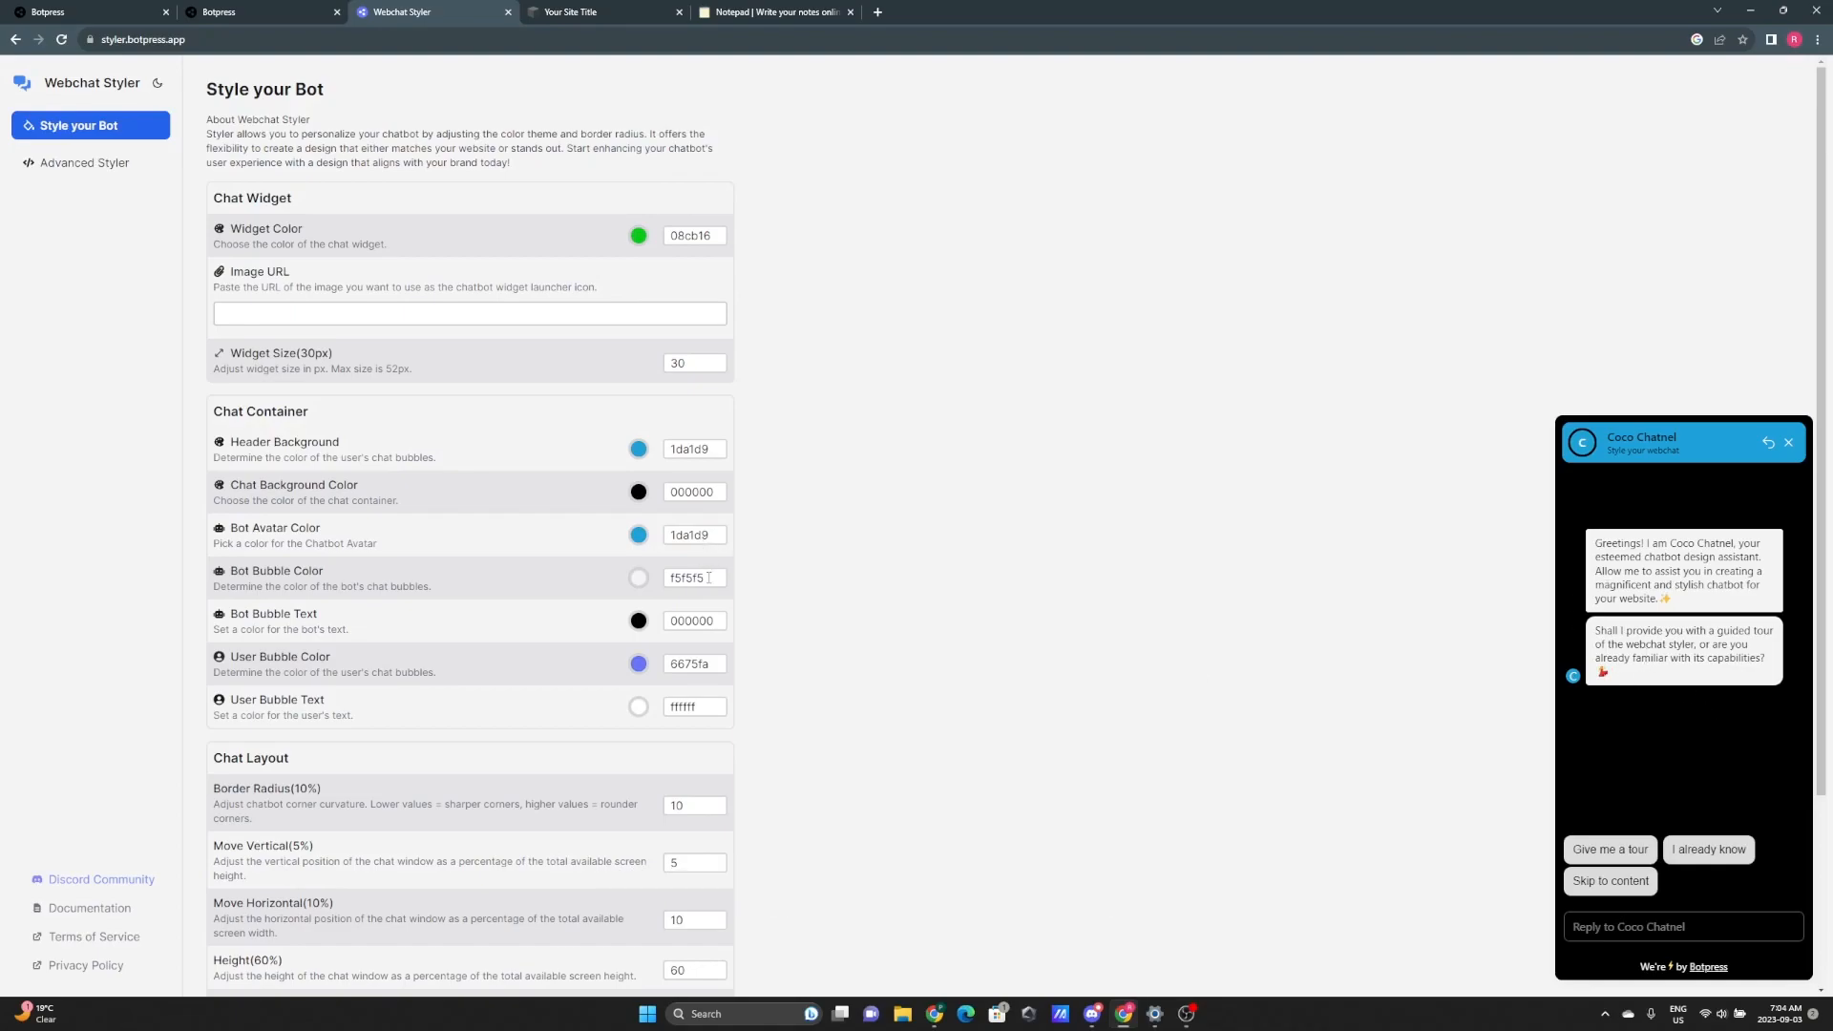
drag(709, 577, 648, 588)
click(885, 594)
- Set Bot Bubble Color to grey aea9a9 using the colour picker
click(641, 581)
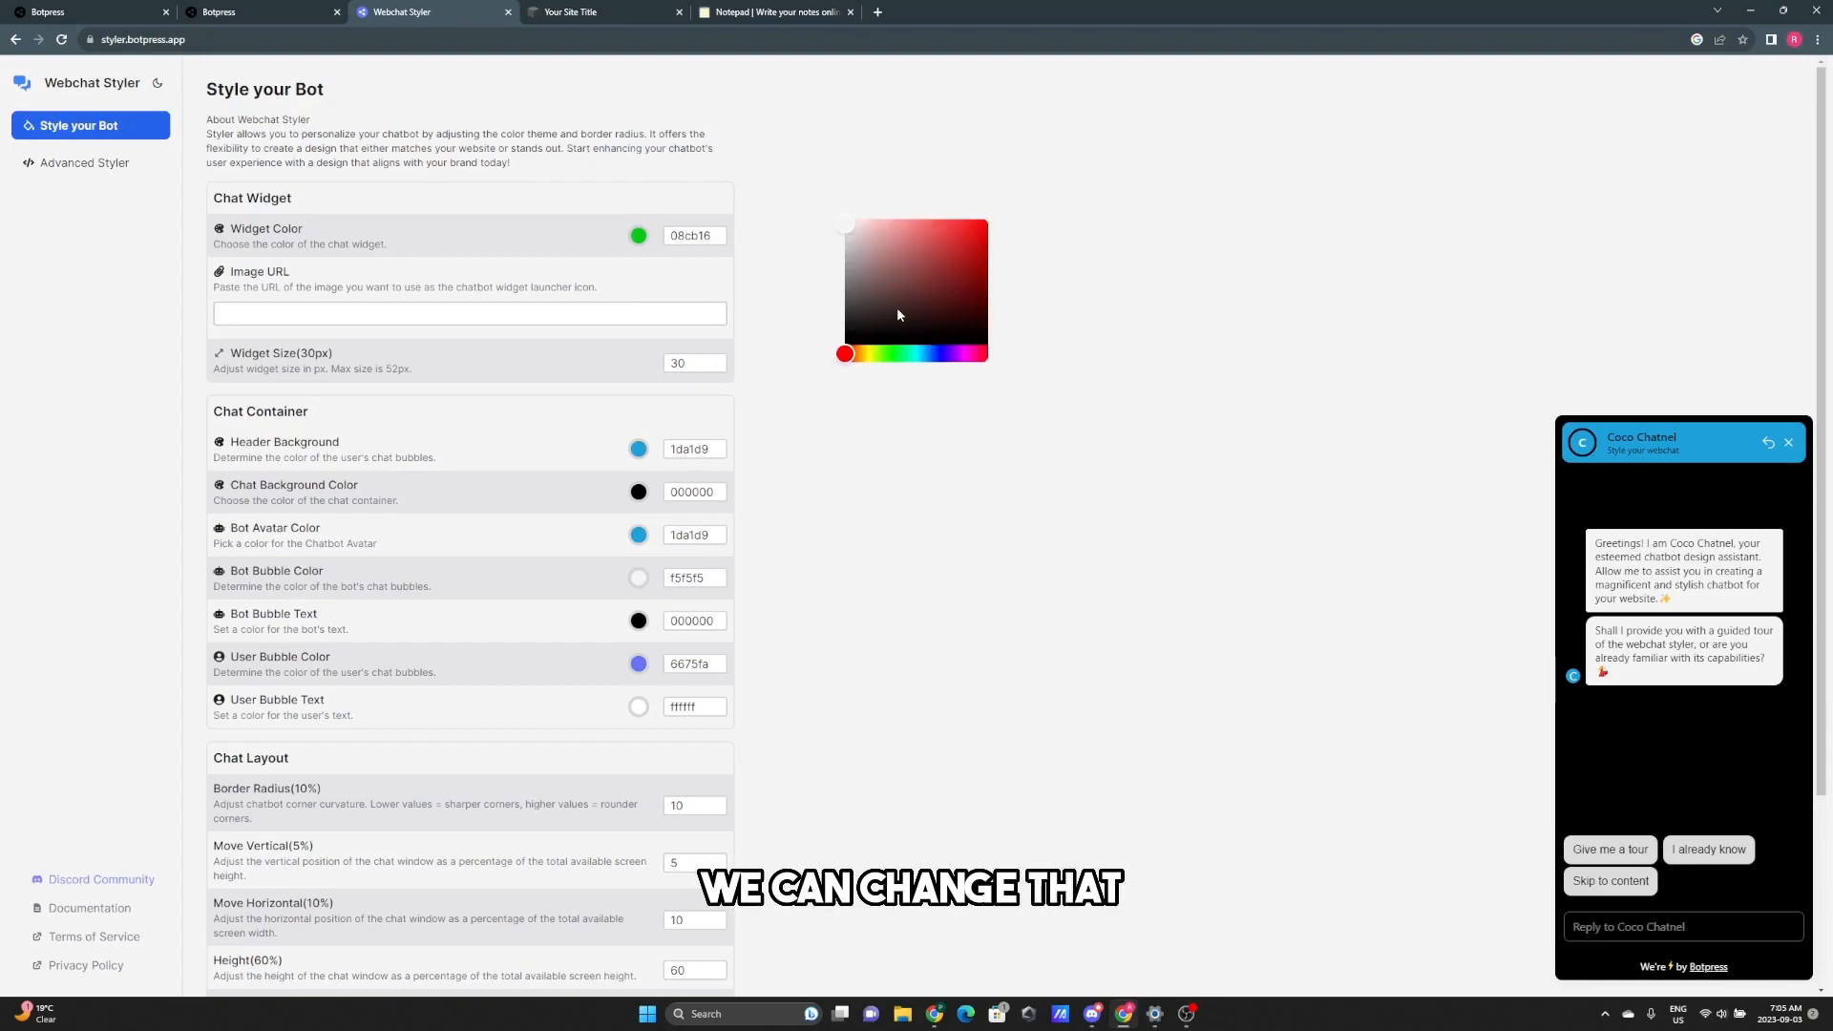
click(844, 253)
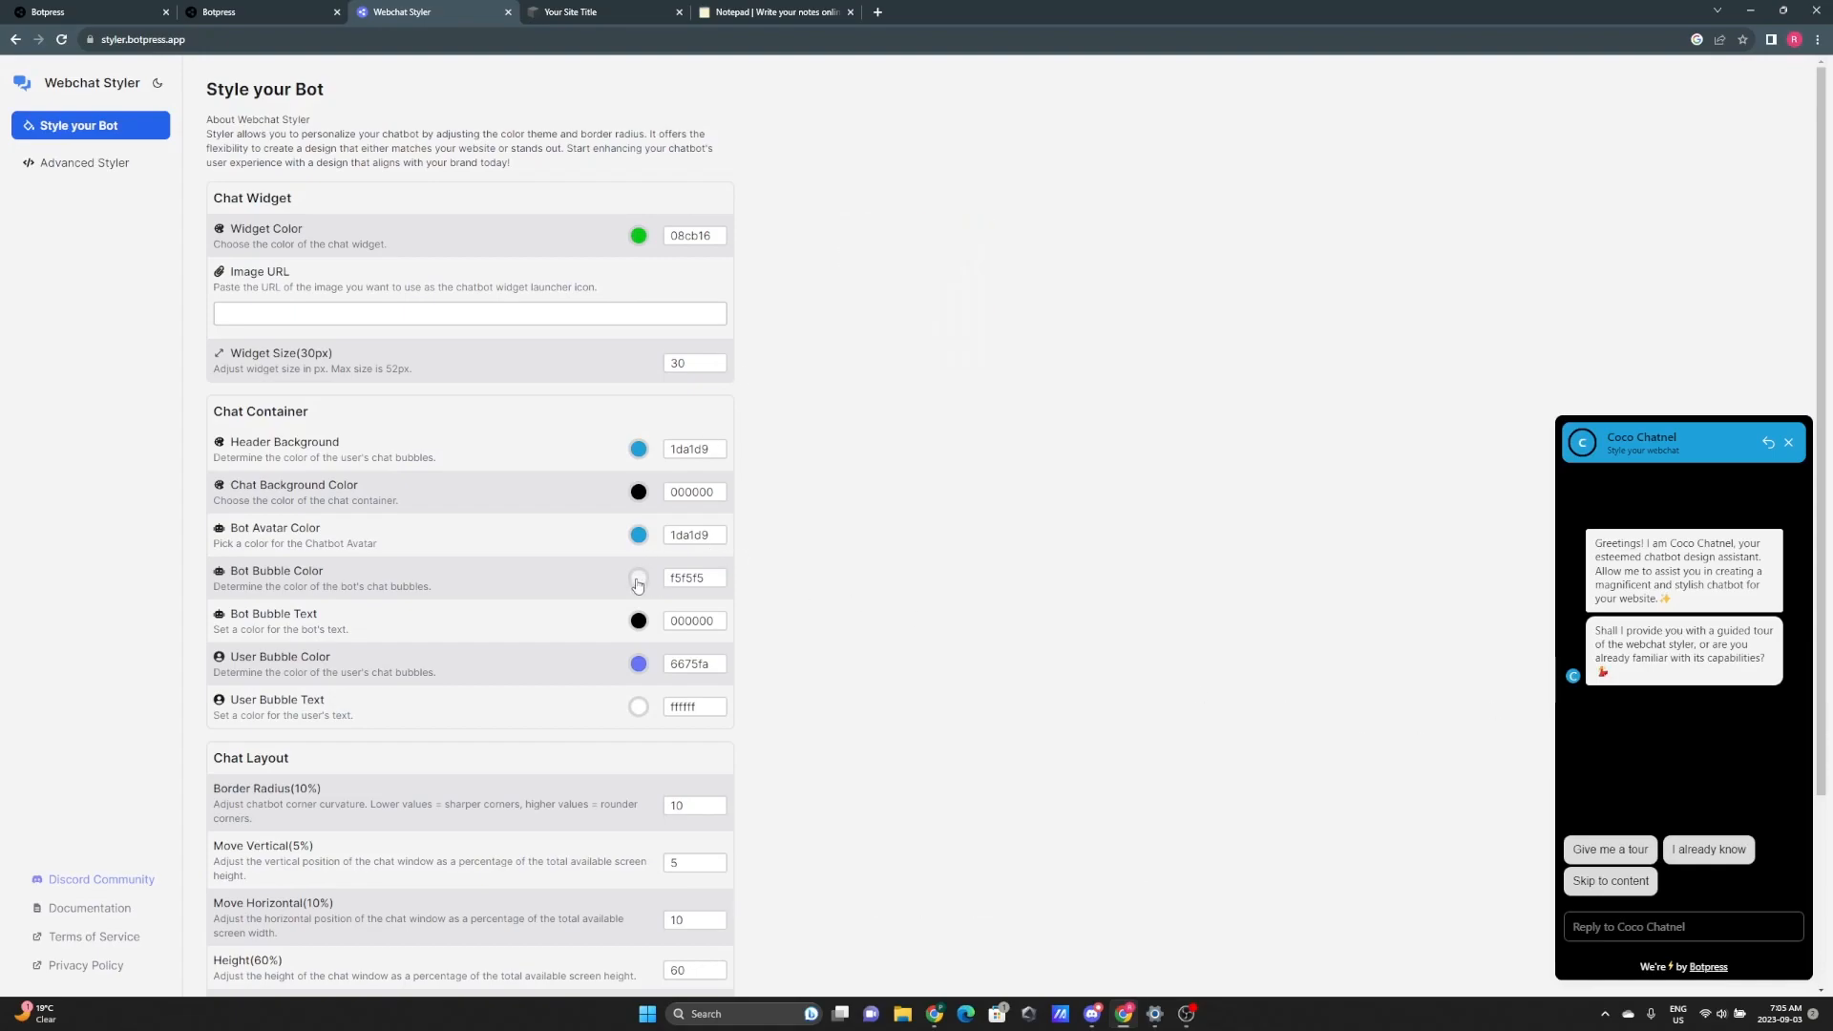
click(638, 580)
click(854, 250)
mouse_move(854, 251)
mouse_down()
mouse_move(850, 281)
mouse_move(851, 261)
mouse_up()
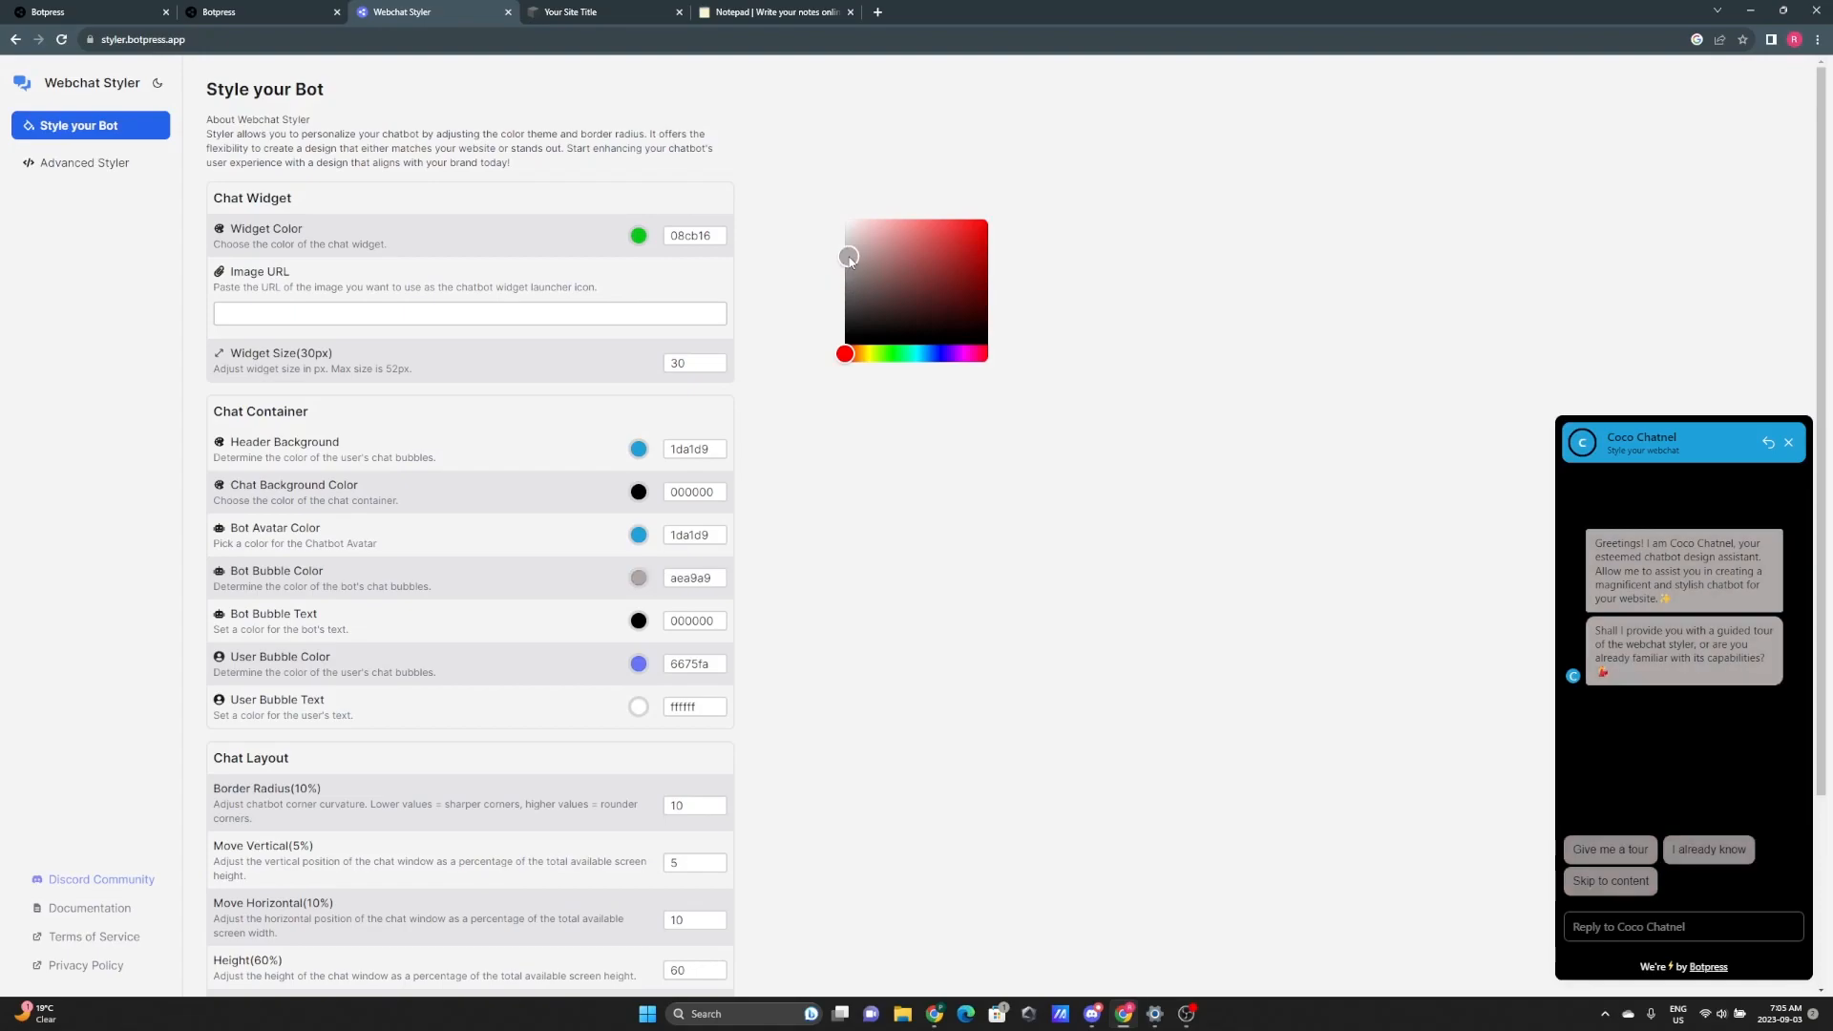
click(919, 557)
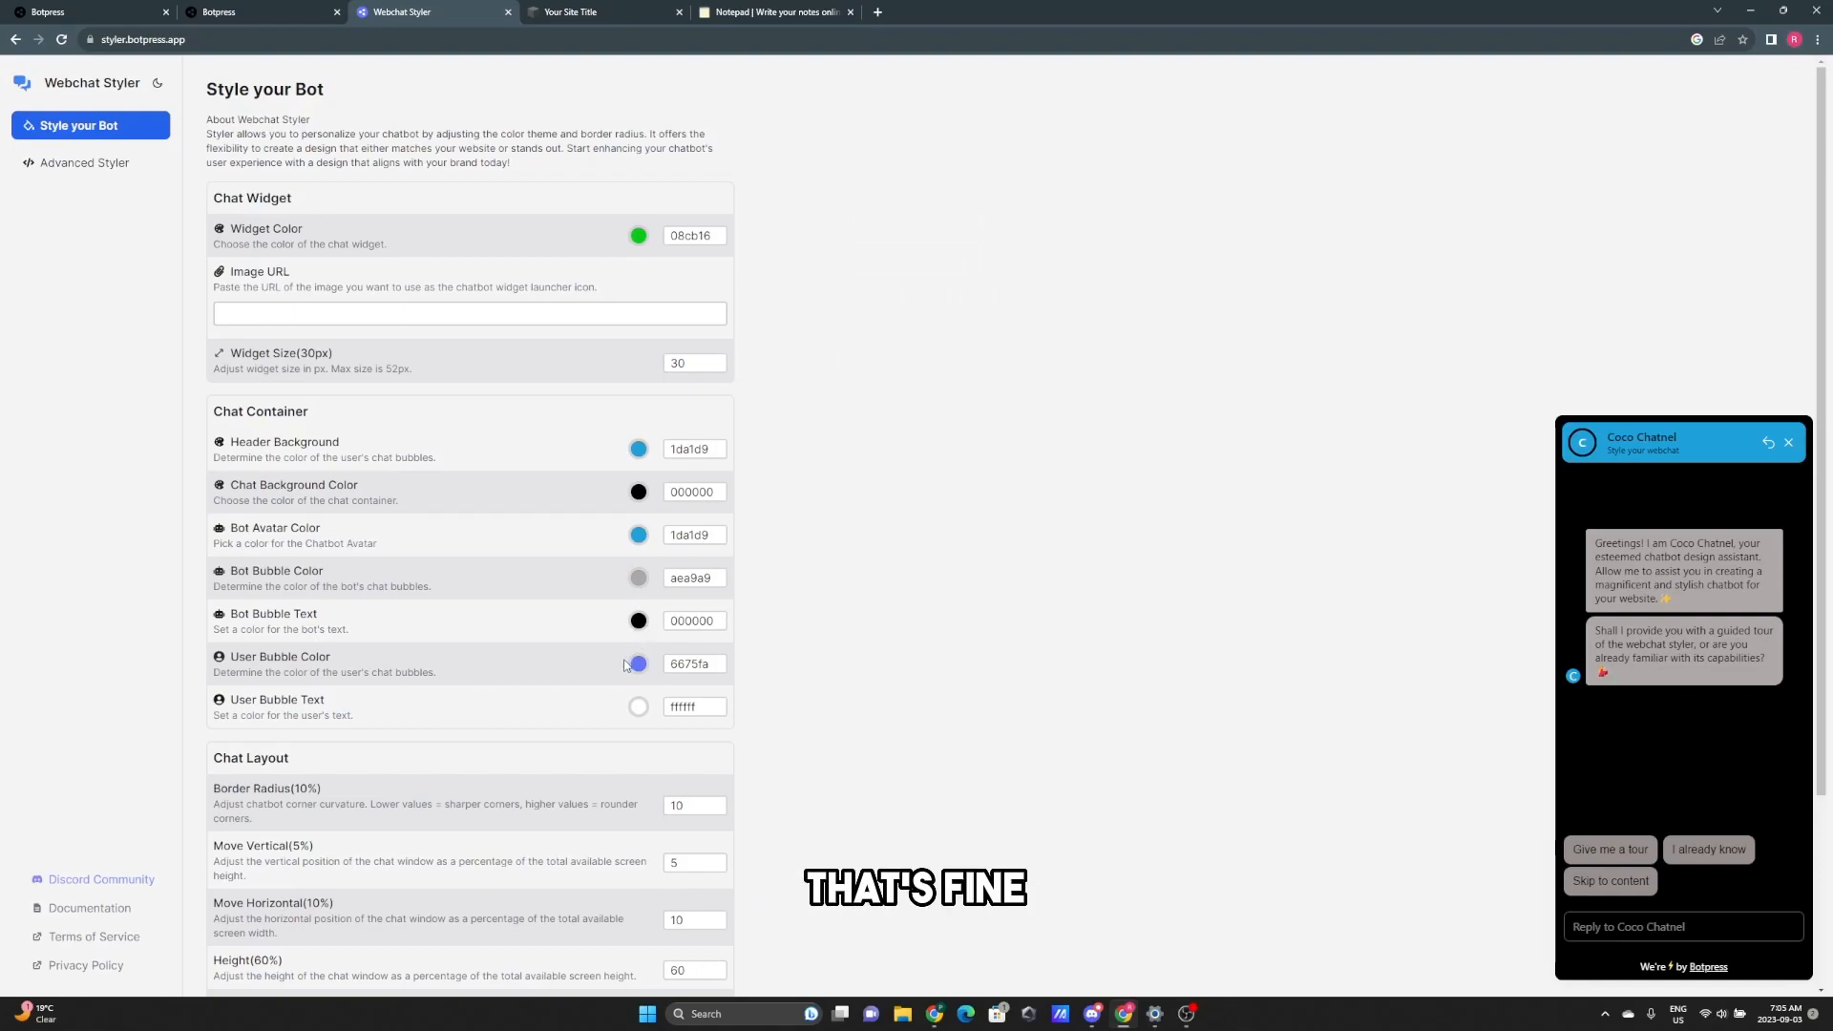
- Send a test 'hi' message in the chat preview
click(1669, 932)
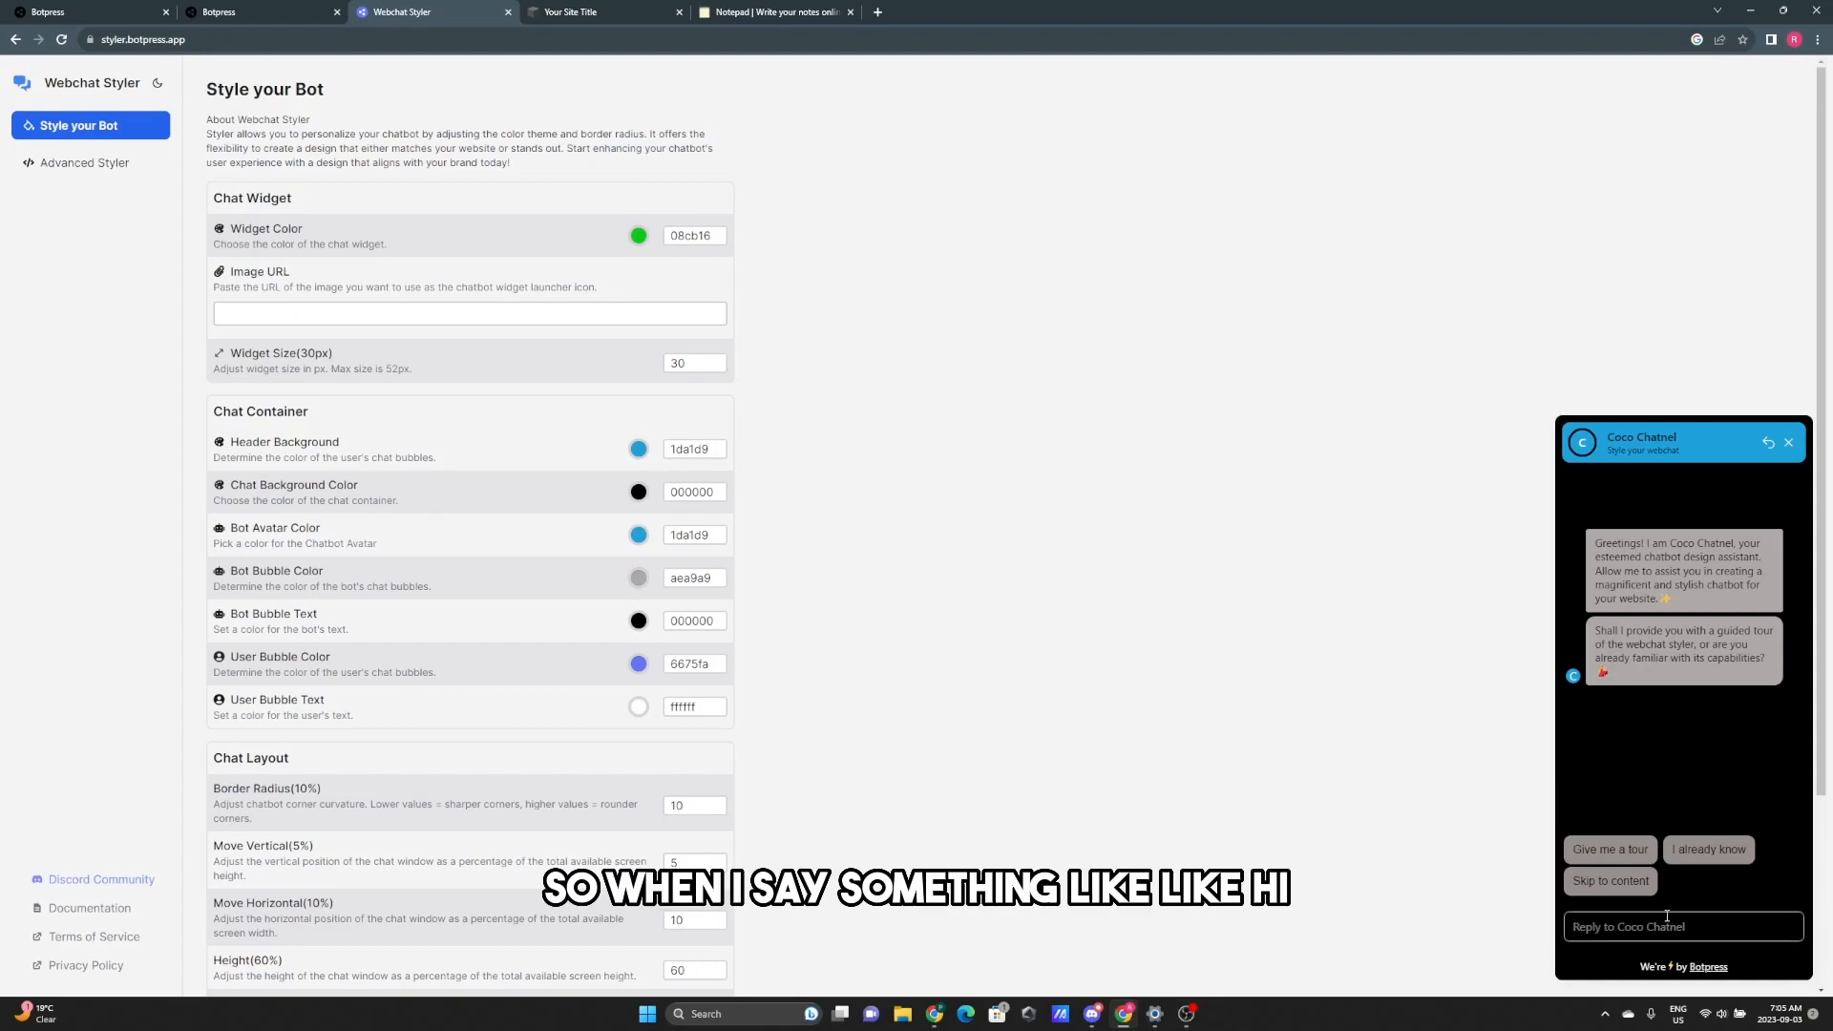
text(hi)
key(Return)
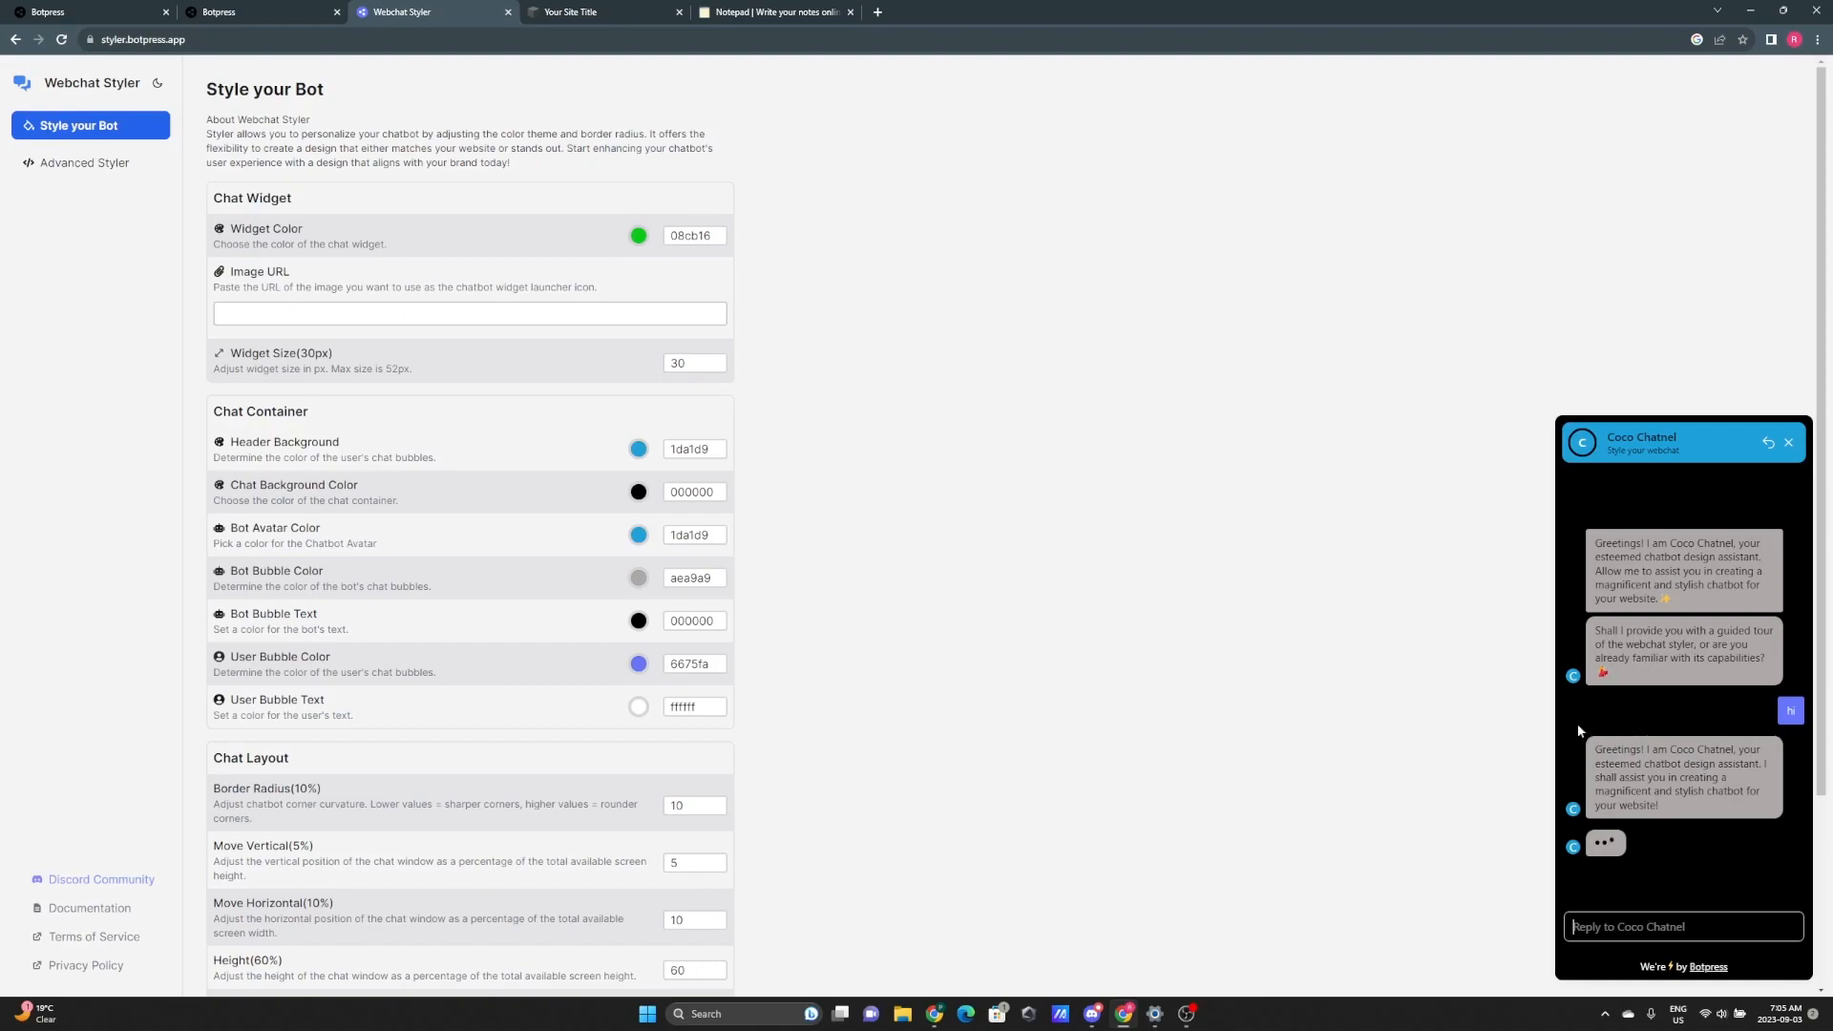
- Set User Bubble Color to 1da1d9 by pasting the Bot Avatar Color value
click(641, 664)
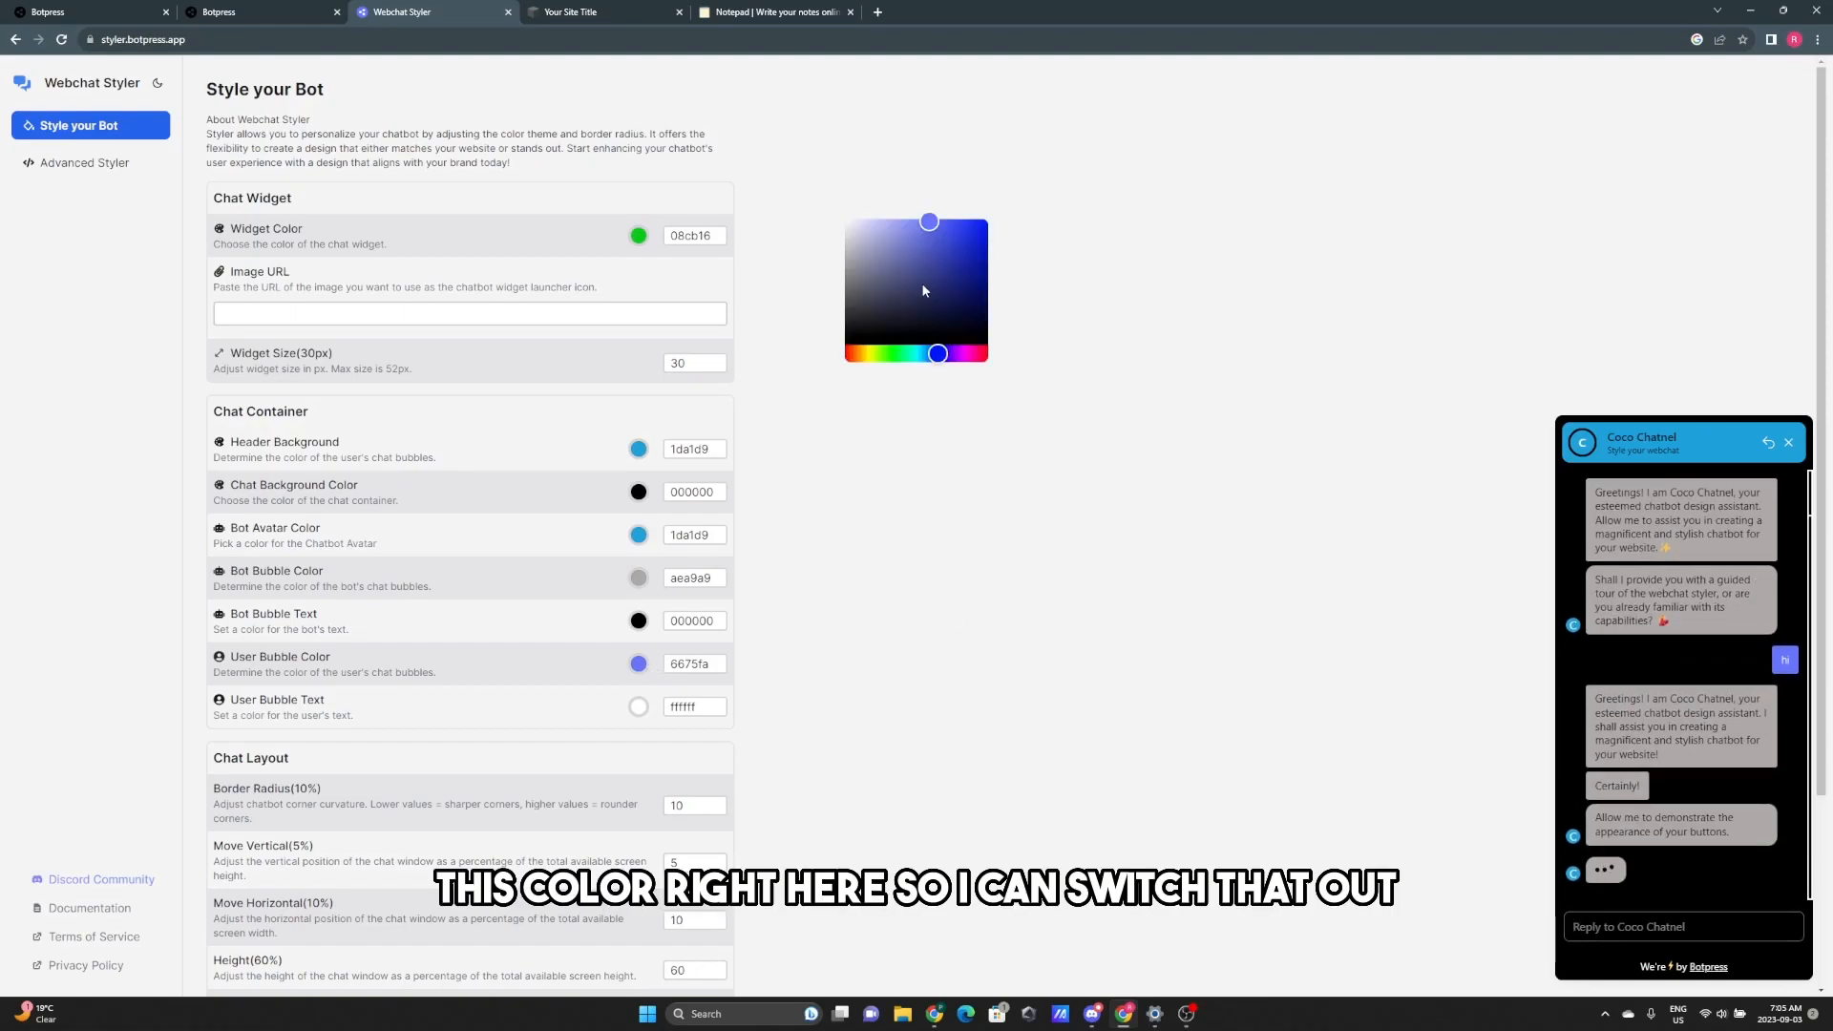
click(947, 354)
drag(950, 357, 964, 355)
drag(951, 238, 922, 269)
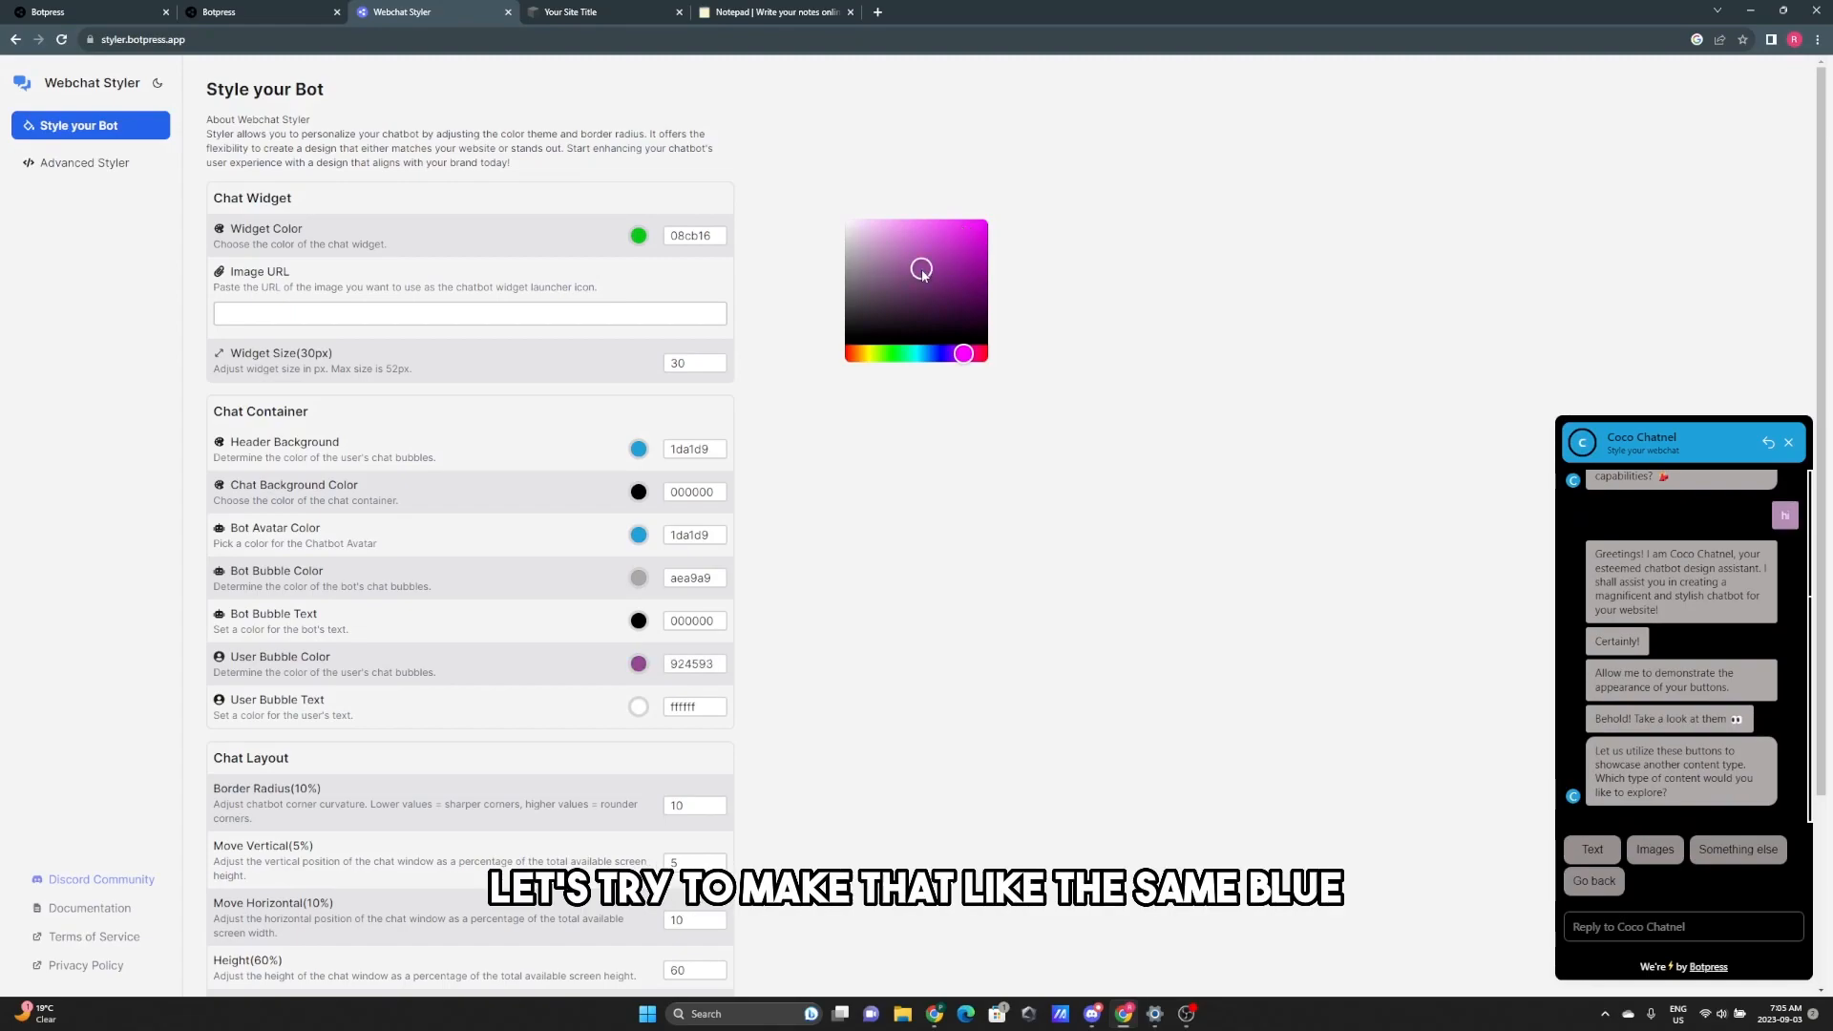
drag(928, 354, 909, 359)
double_click(710, 537)
key(ctrl+c)
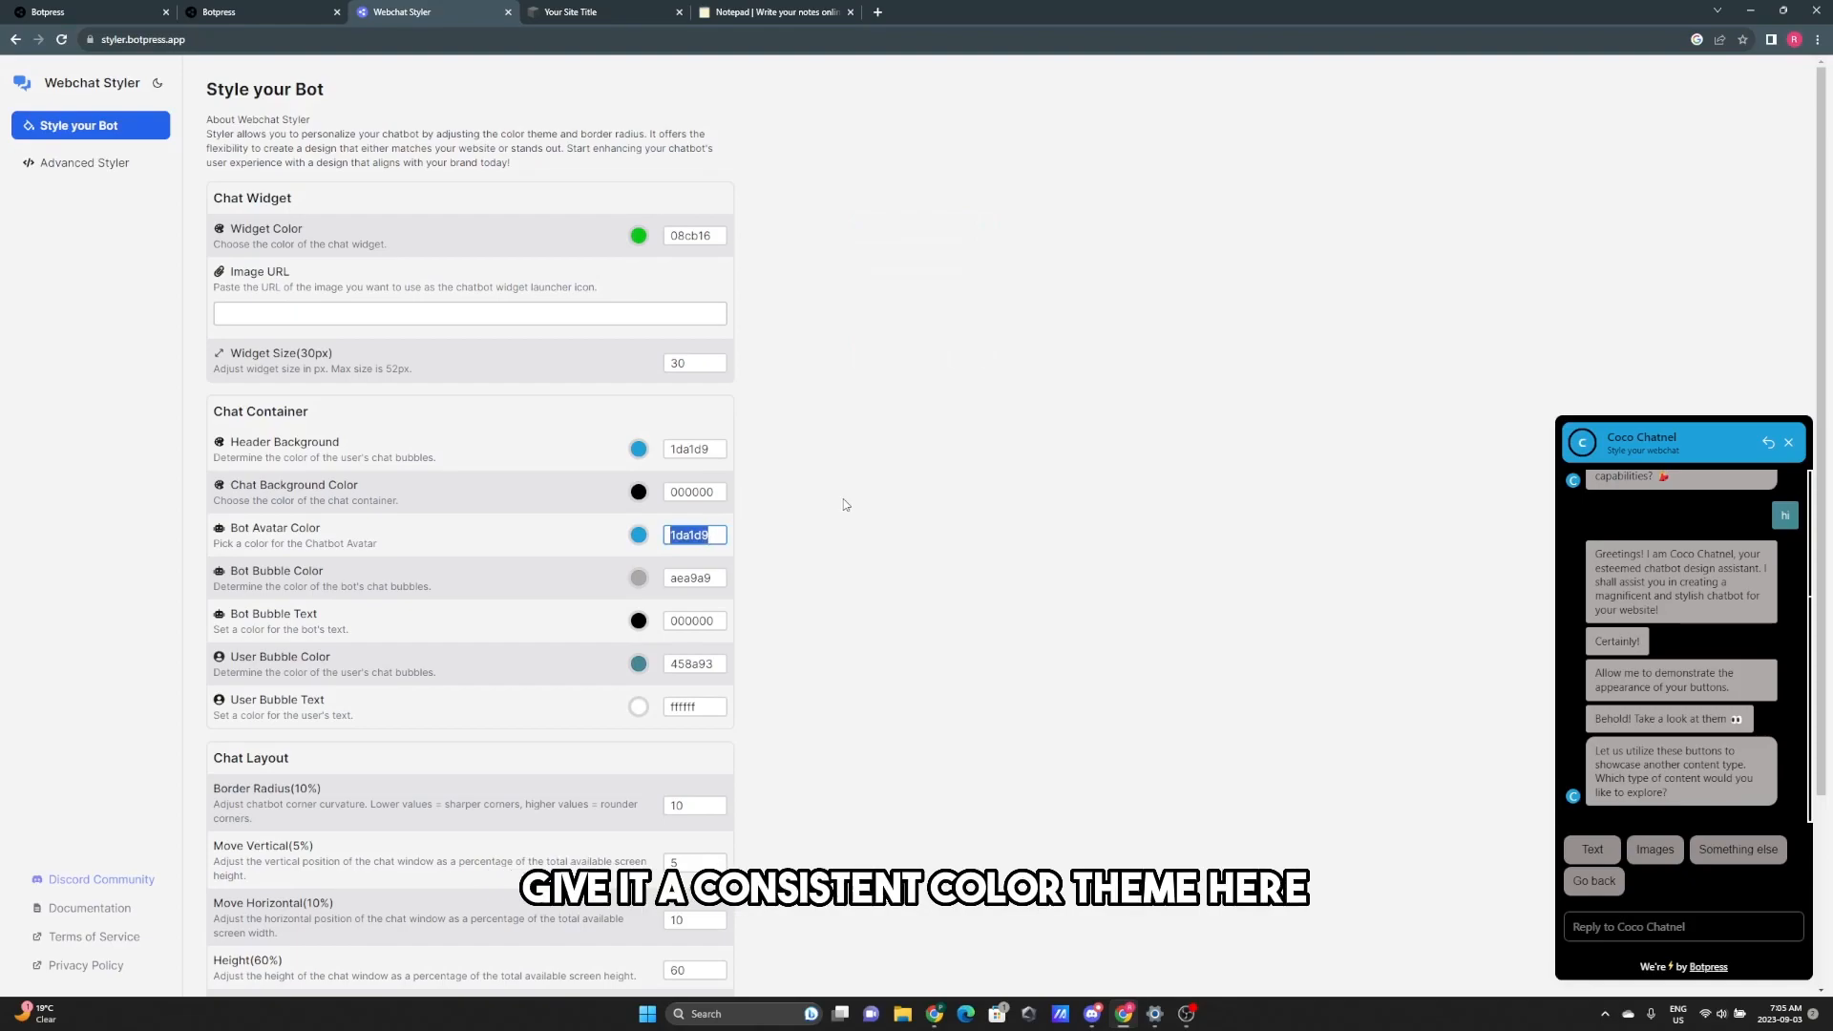
click(841, 557)
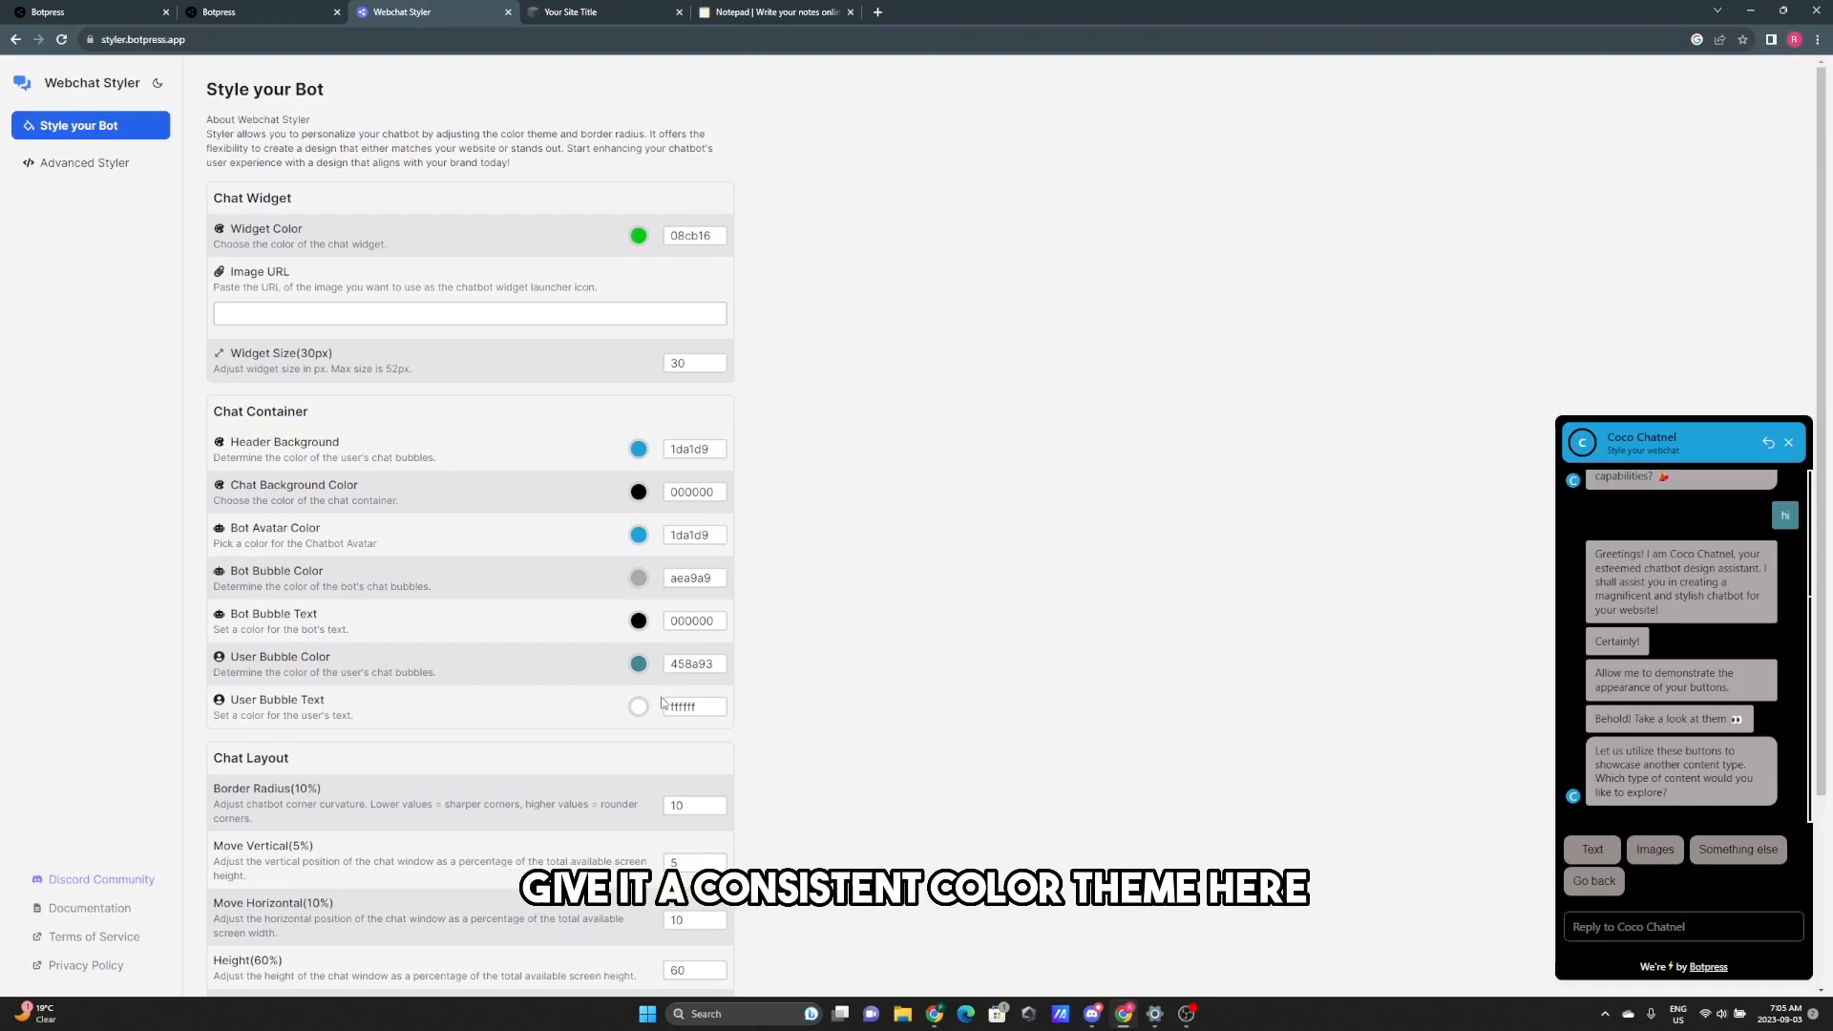
double_click(694, 663)
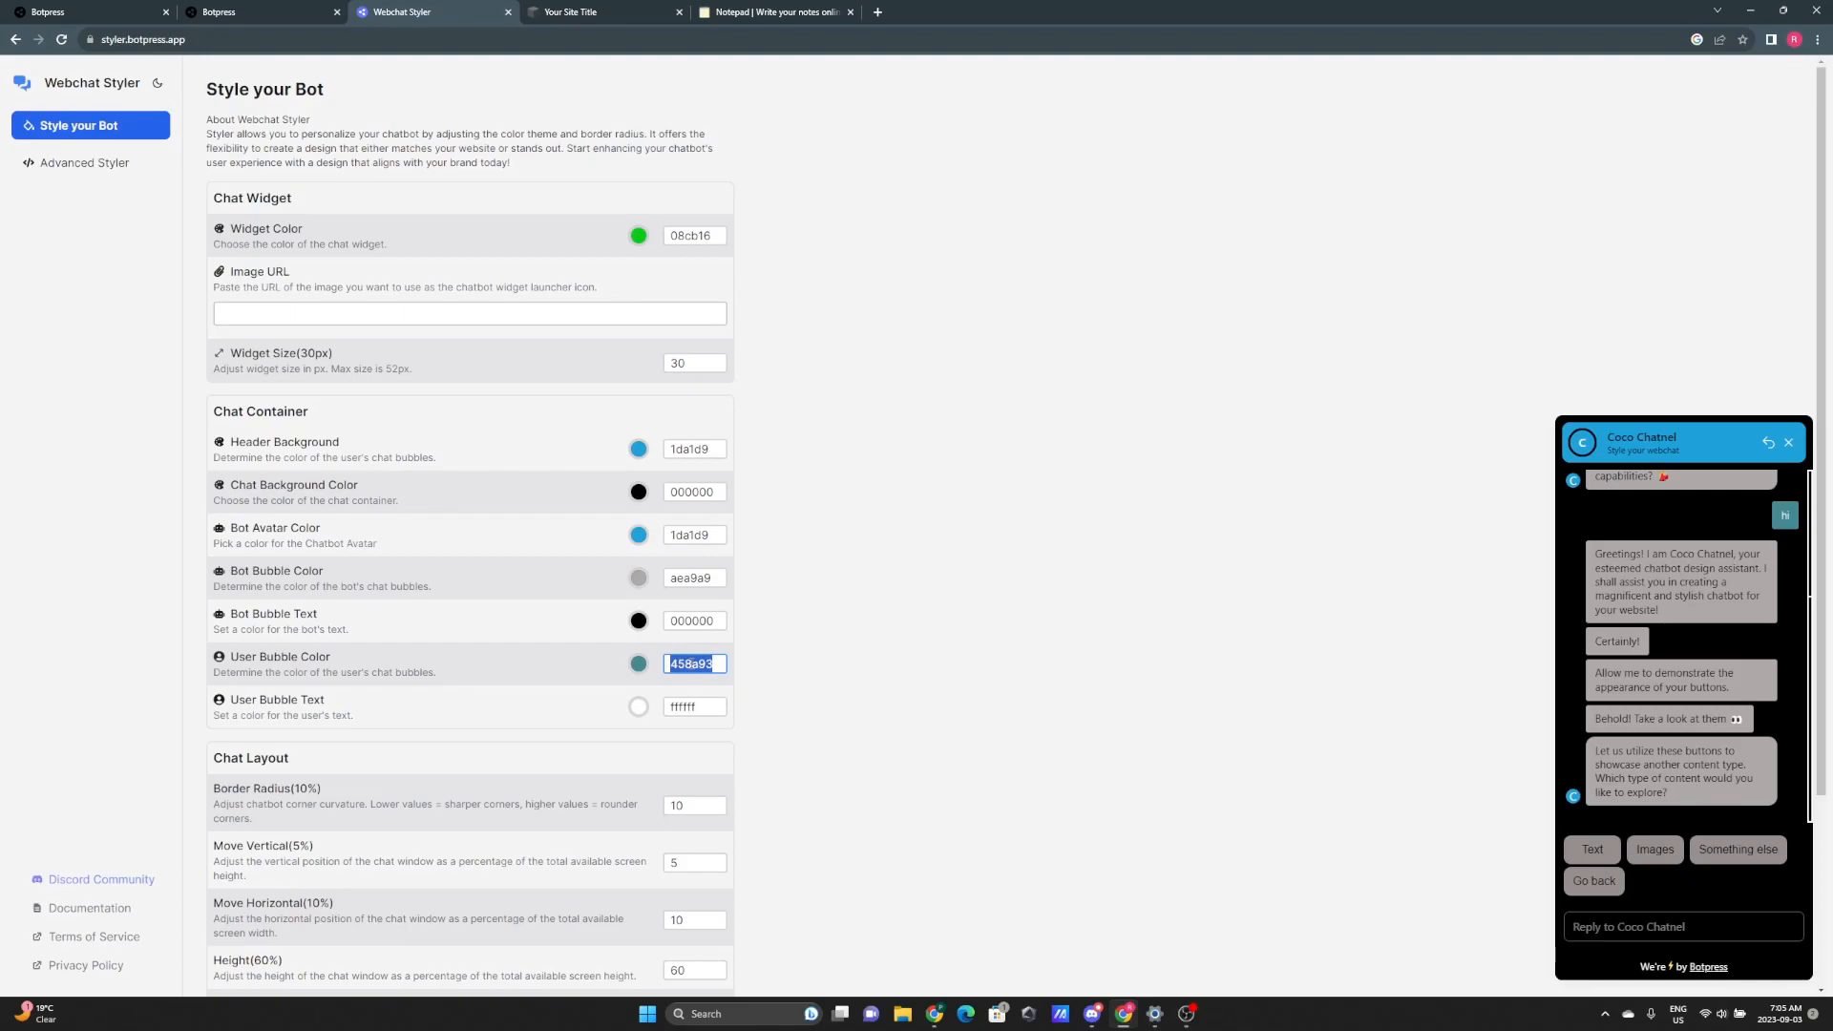
key(ctrl+v)
click(1017, 625)
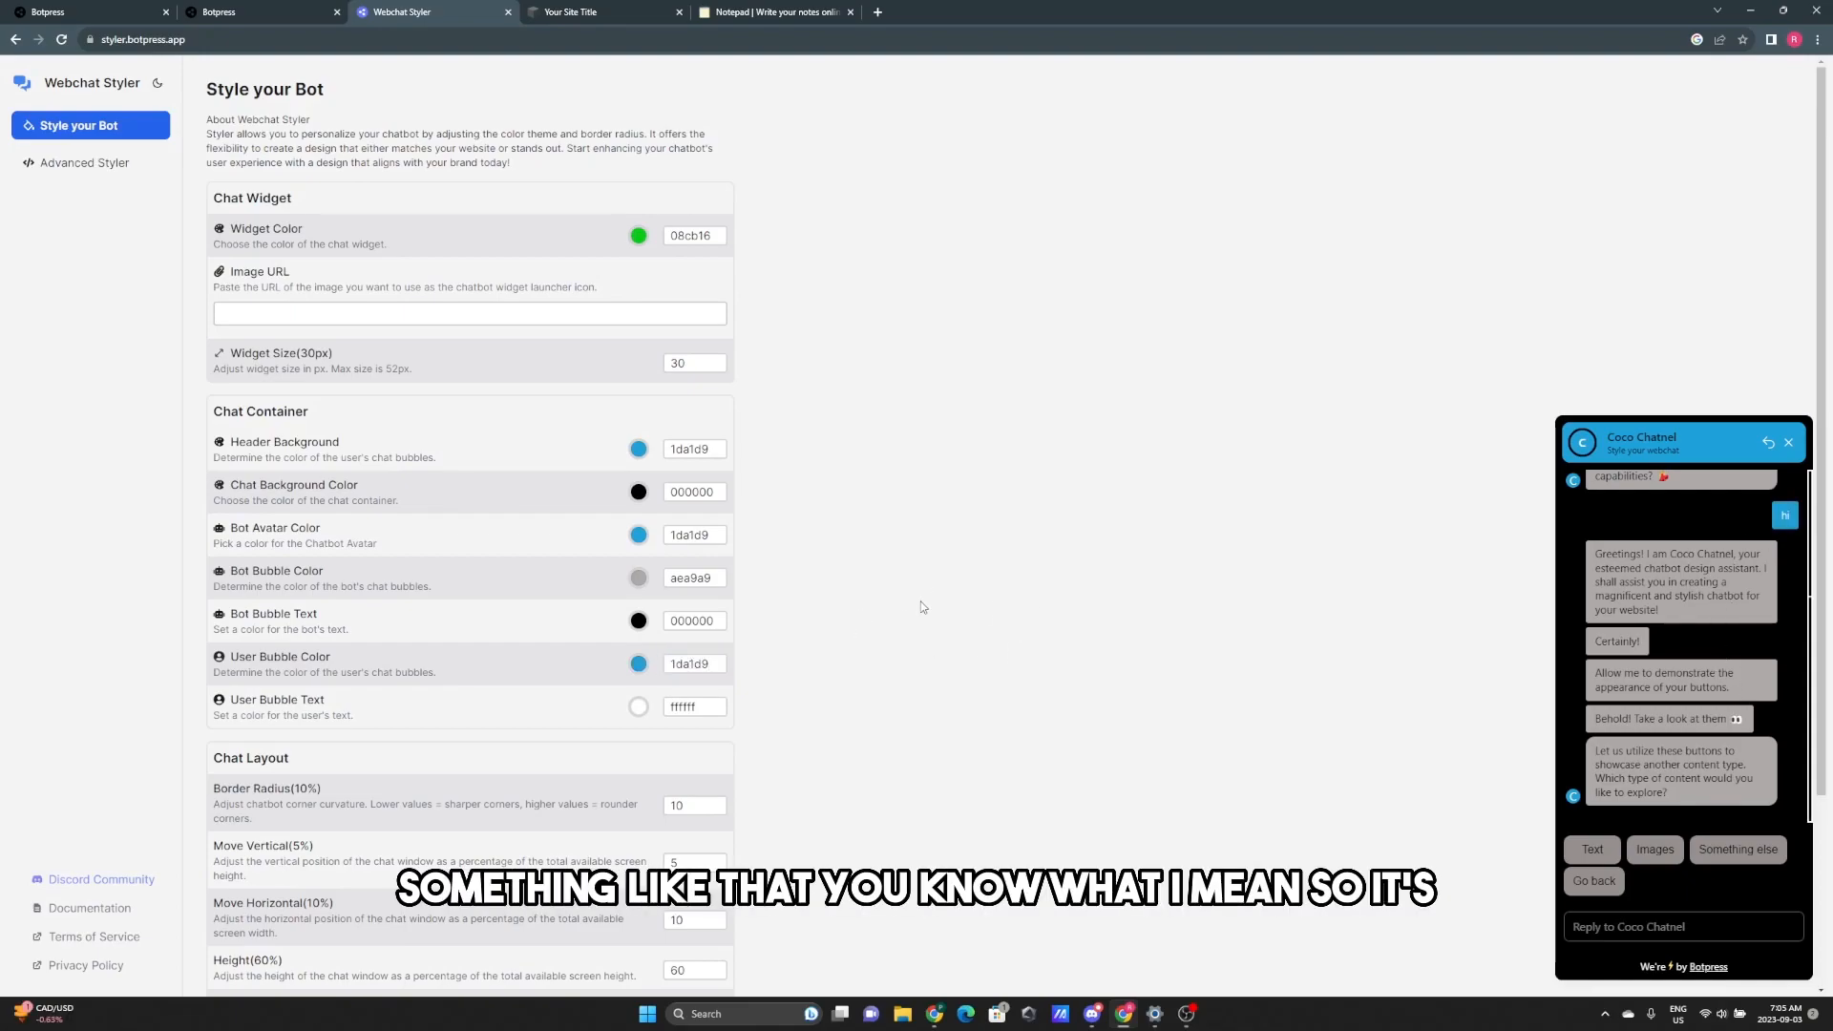
- Try a new User Bubble Text colour and check it in the reopened preview
click(1789, 447)
scroll(852, 673, down, 1)
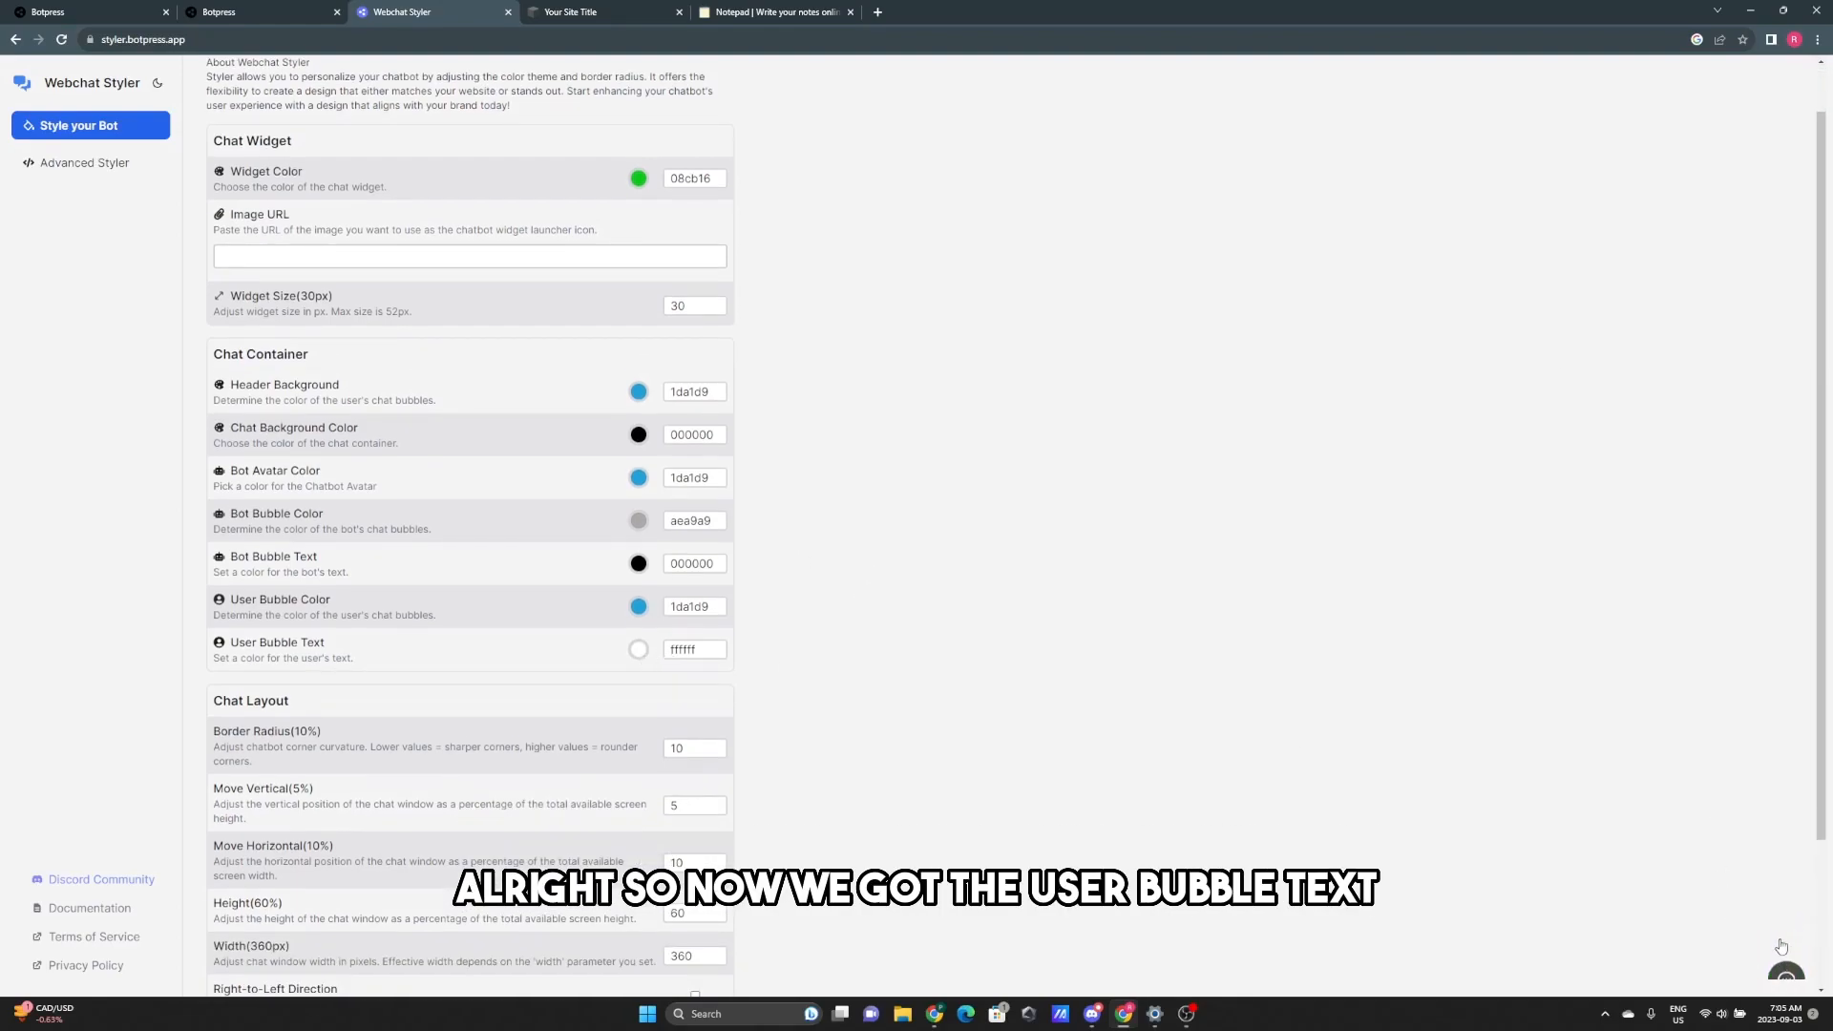
click(1781, 944)
click(638, 649)
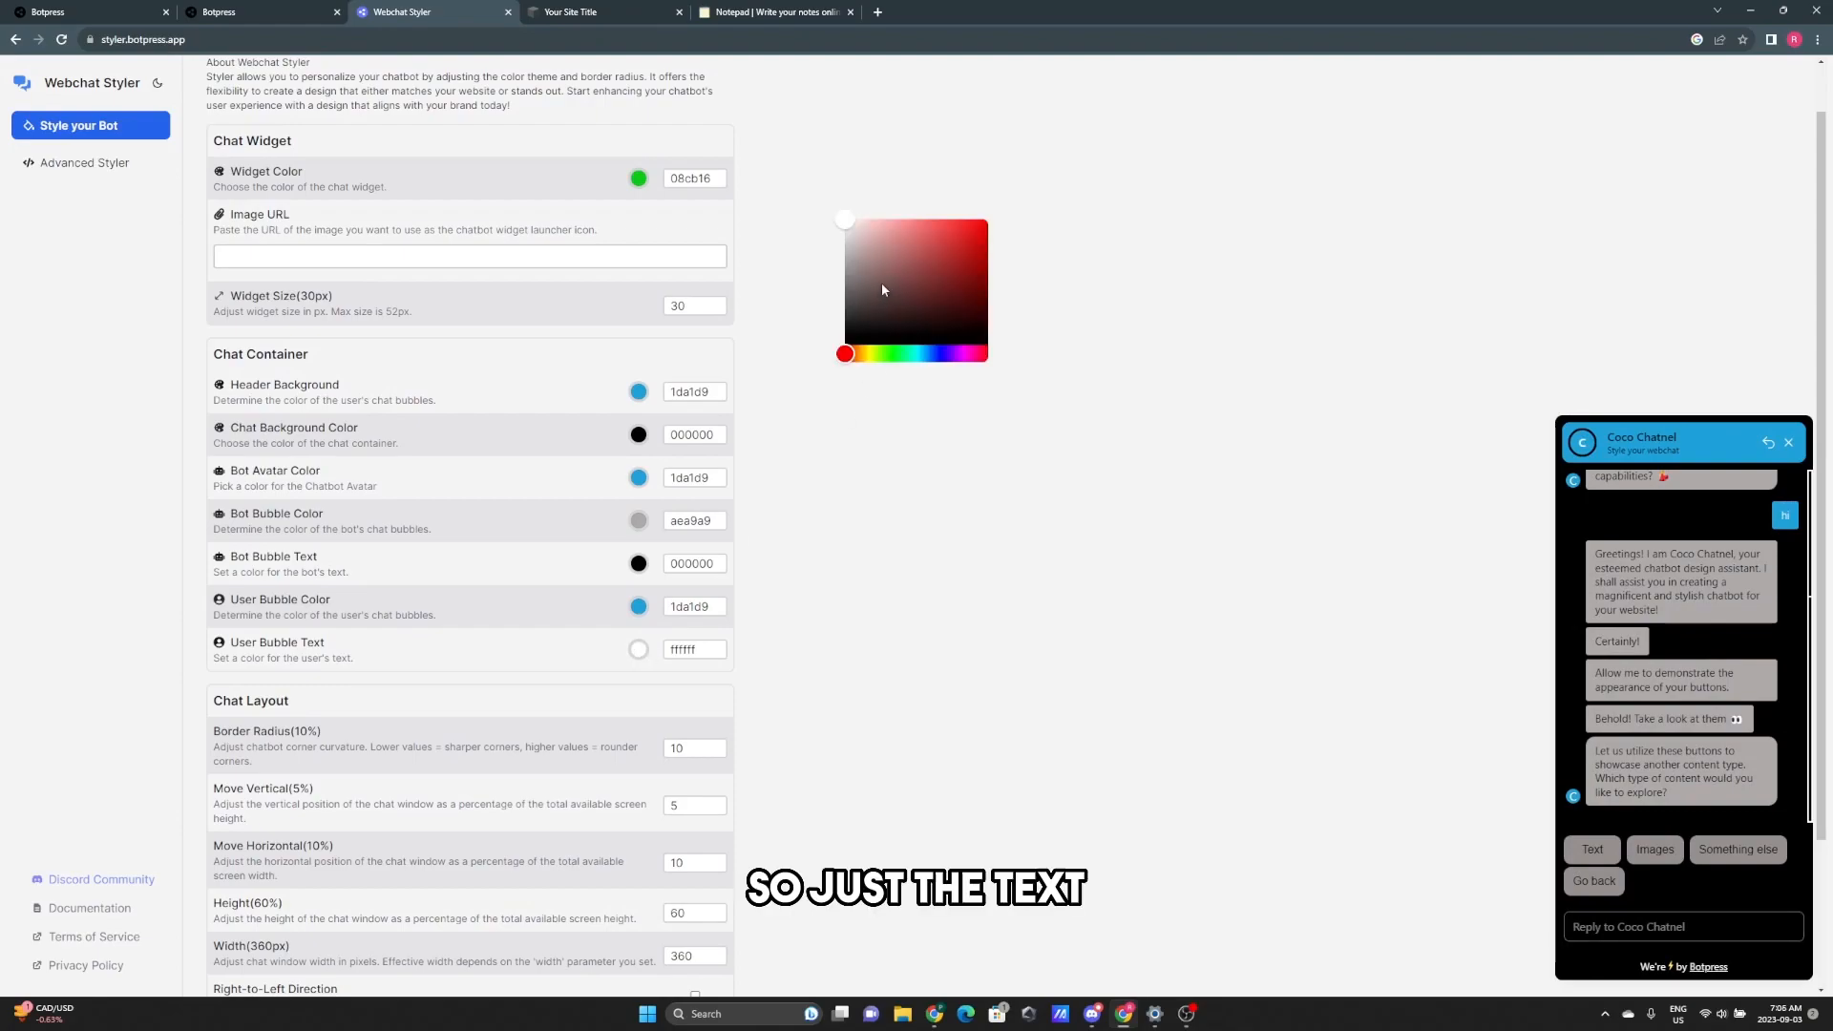
mouse_move(882, 262)
mouse_down()
mouse_move(962, 274)
mouse_move(859, 254)
mouse_move(857, 232)
mouse_move(740, 158)
mouse_up()
click(814, 581)
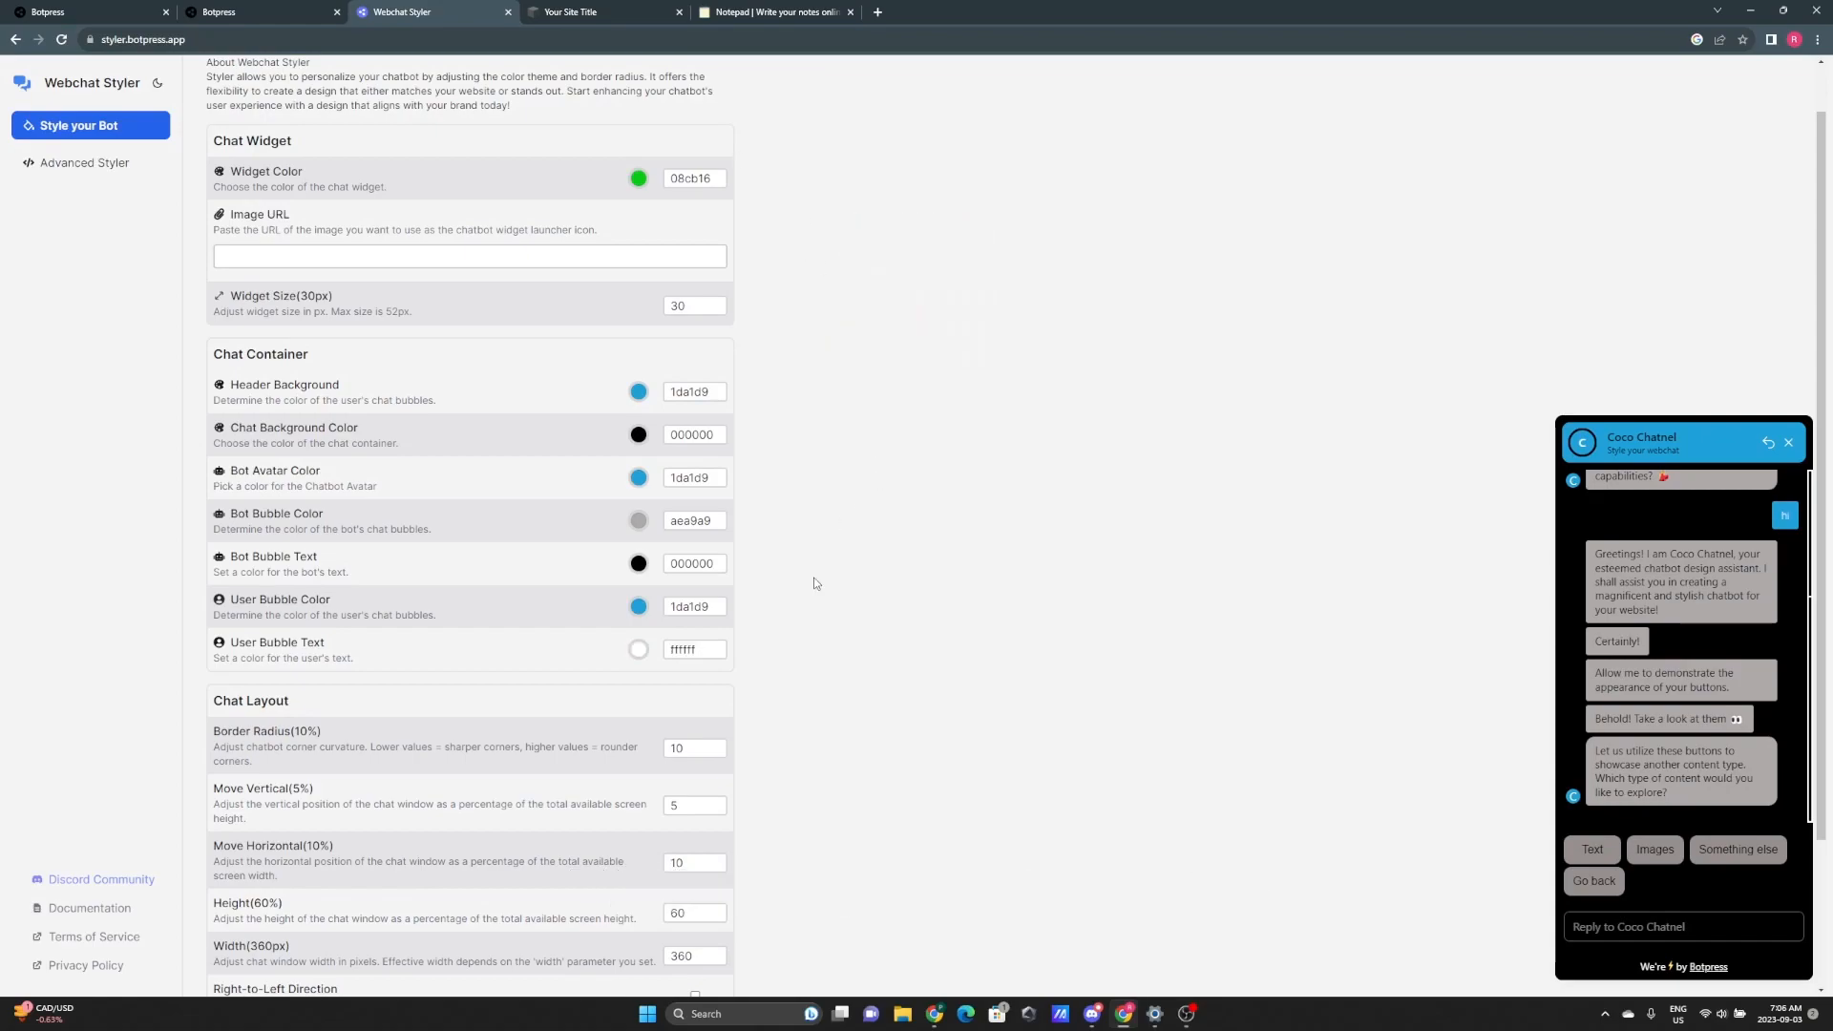
scroll(818, 611, down, 2)
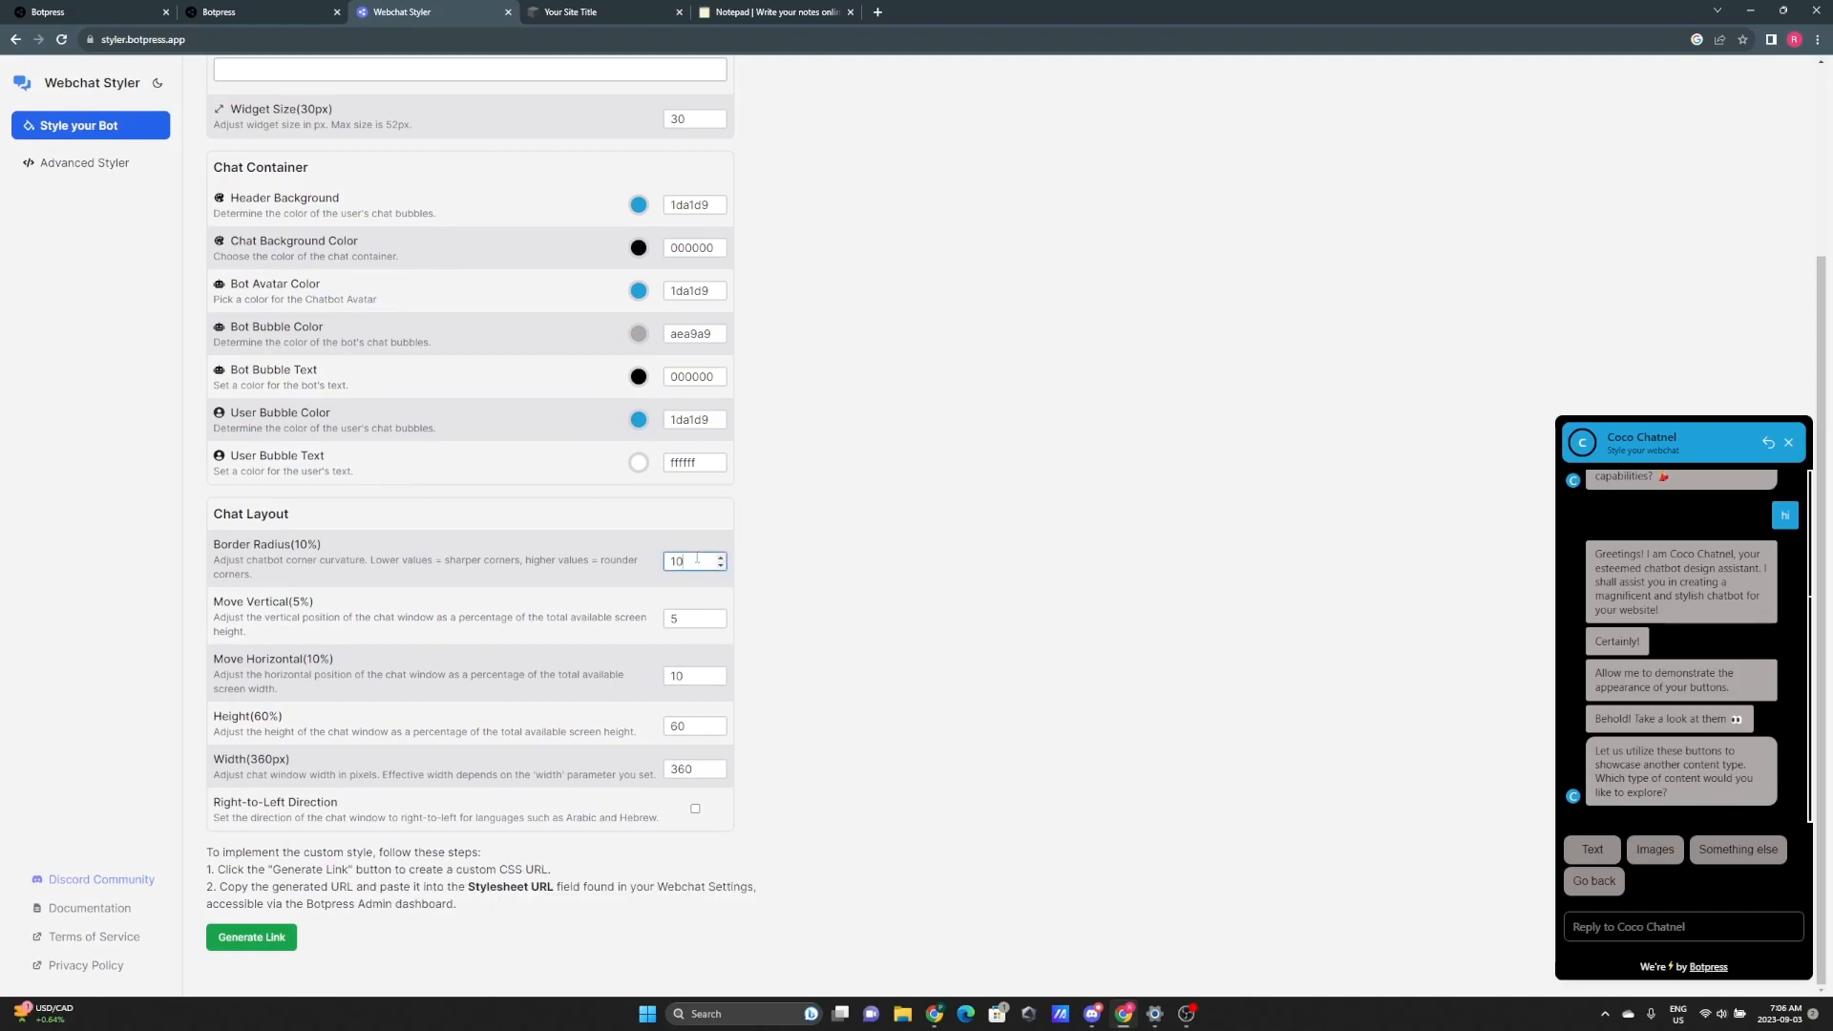
key(BackSpace)
text(1)
key(BackSpace)
text(2)
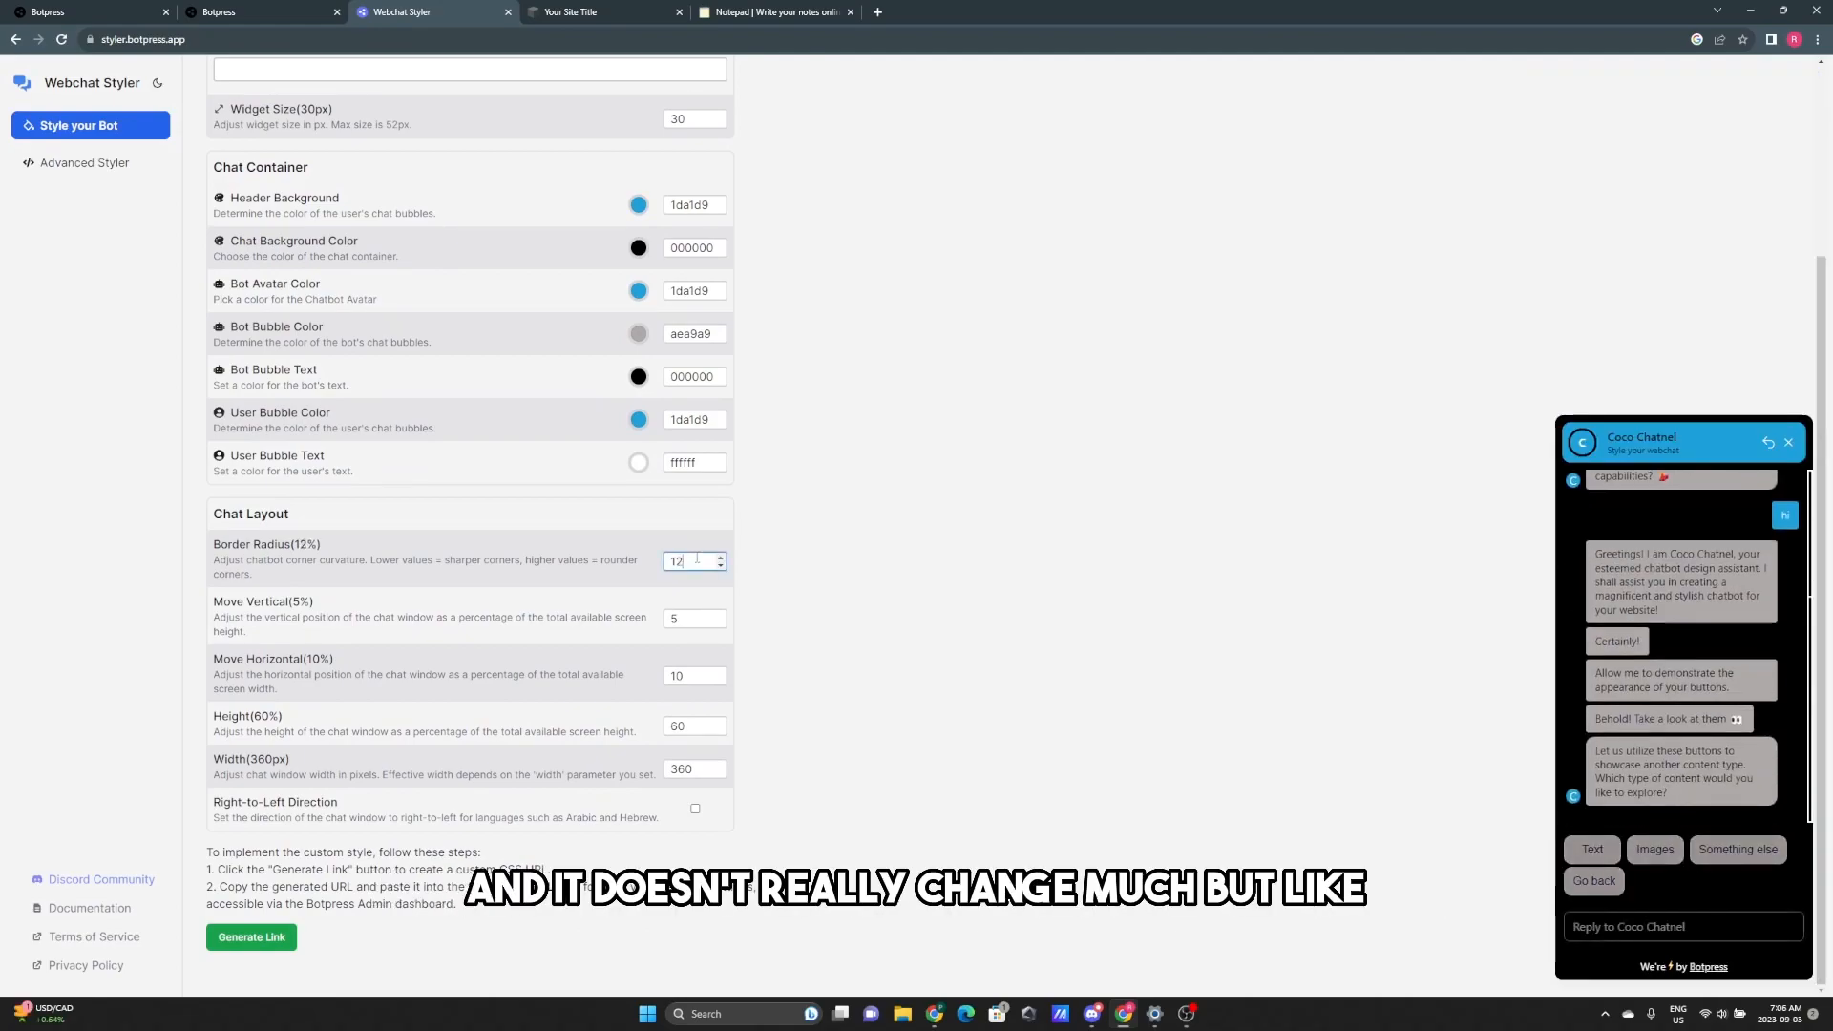
key(BackSpace)
text(13)
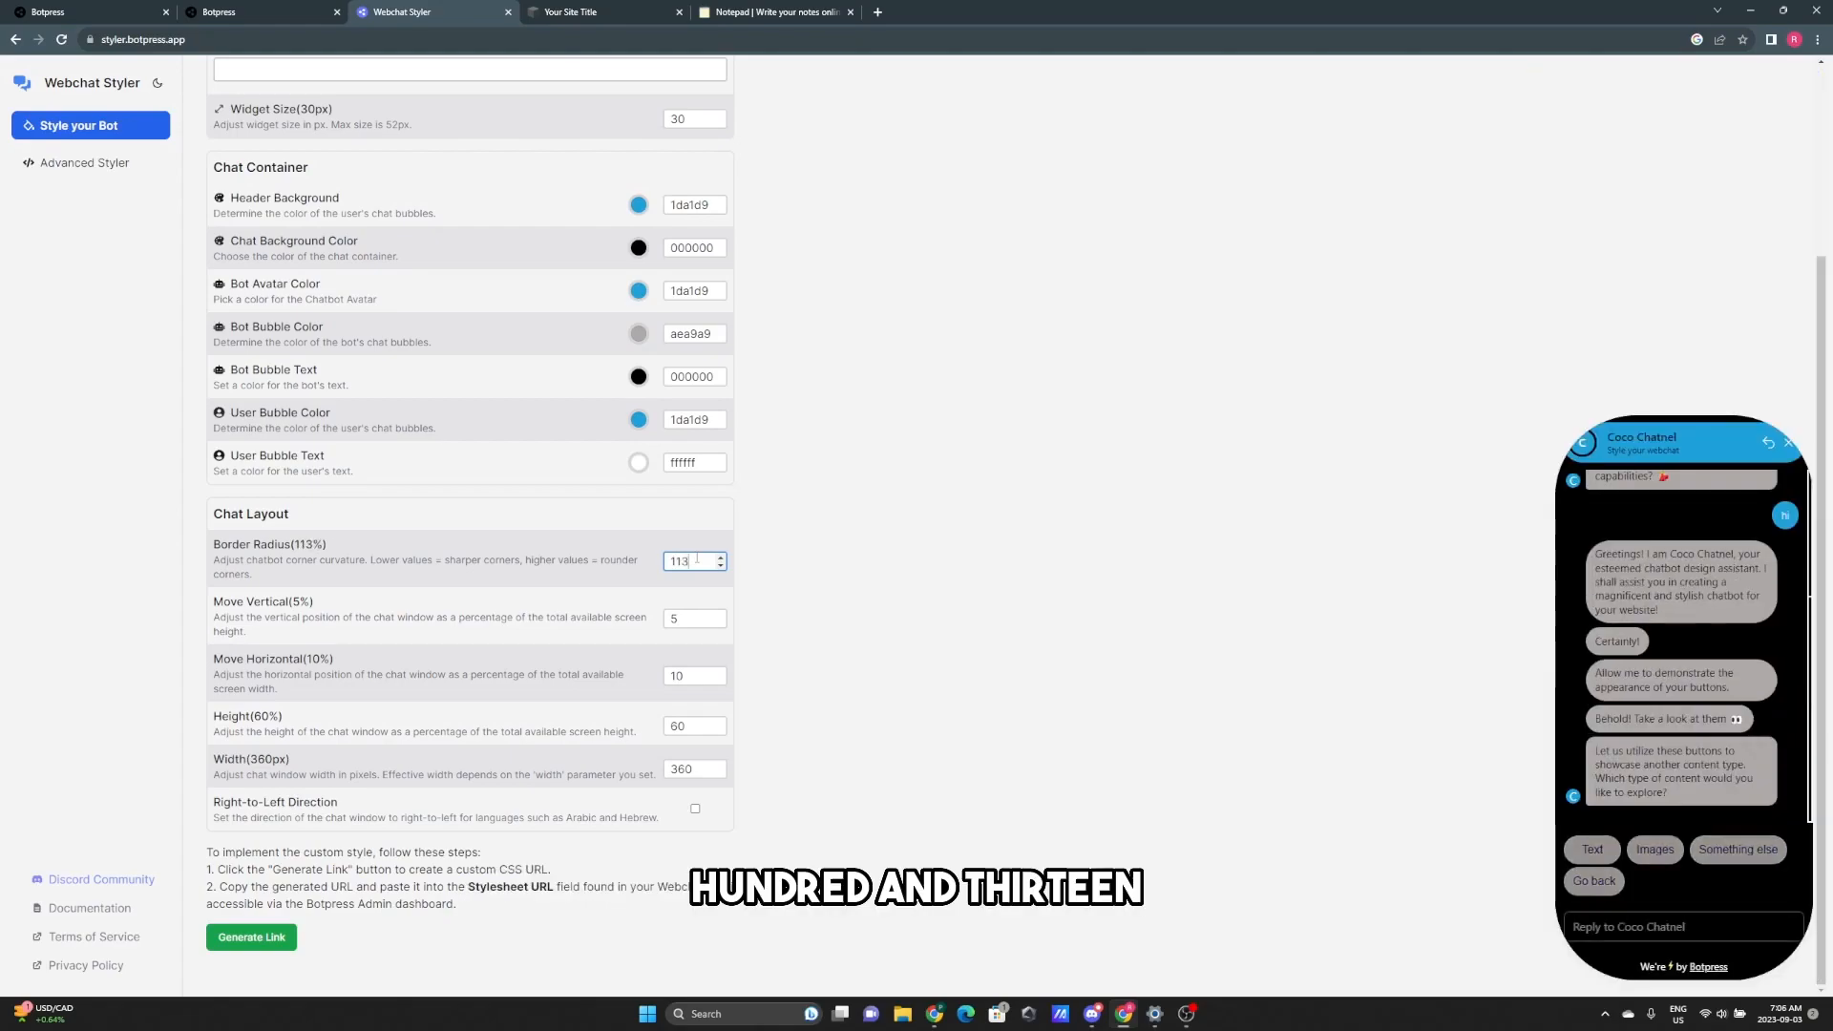
key(BackSpace)
key(BackSpace)
key(BackSpace)
text(20)
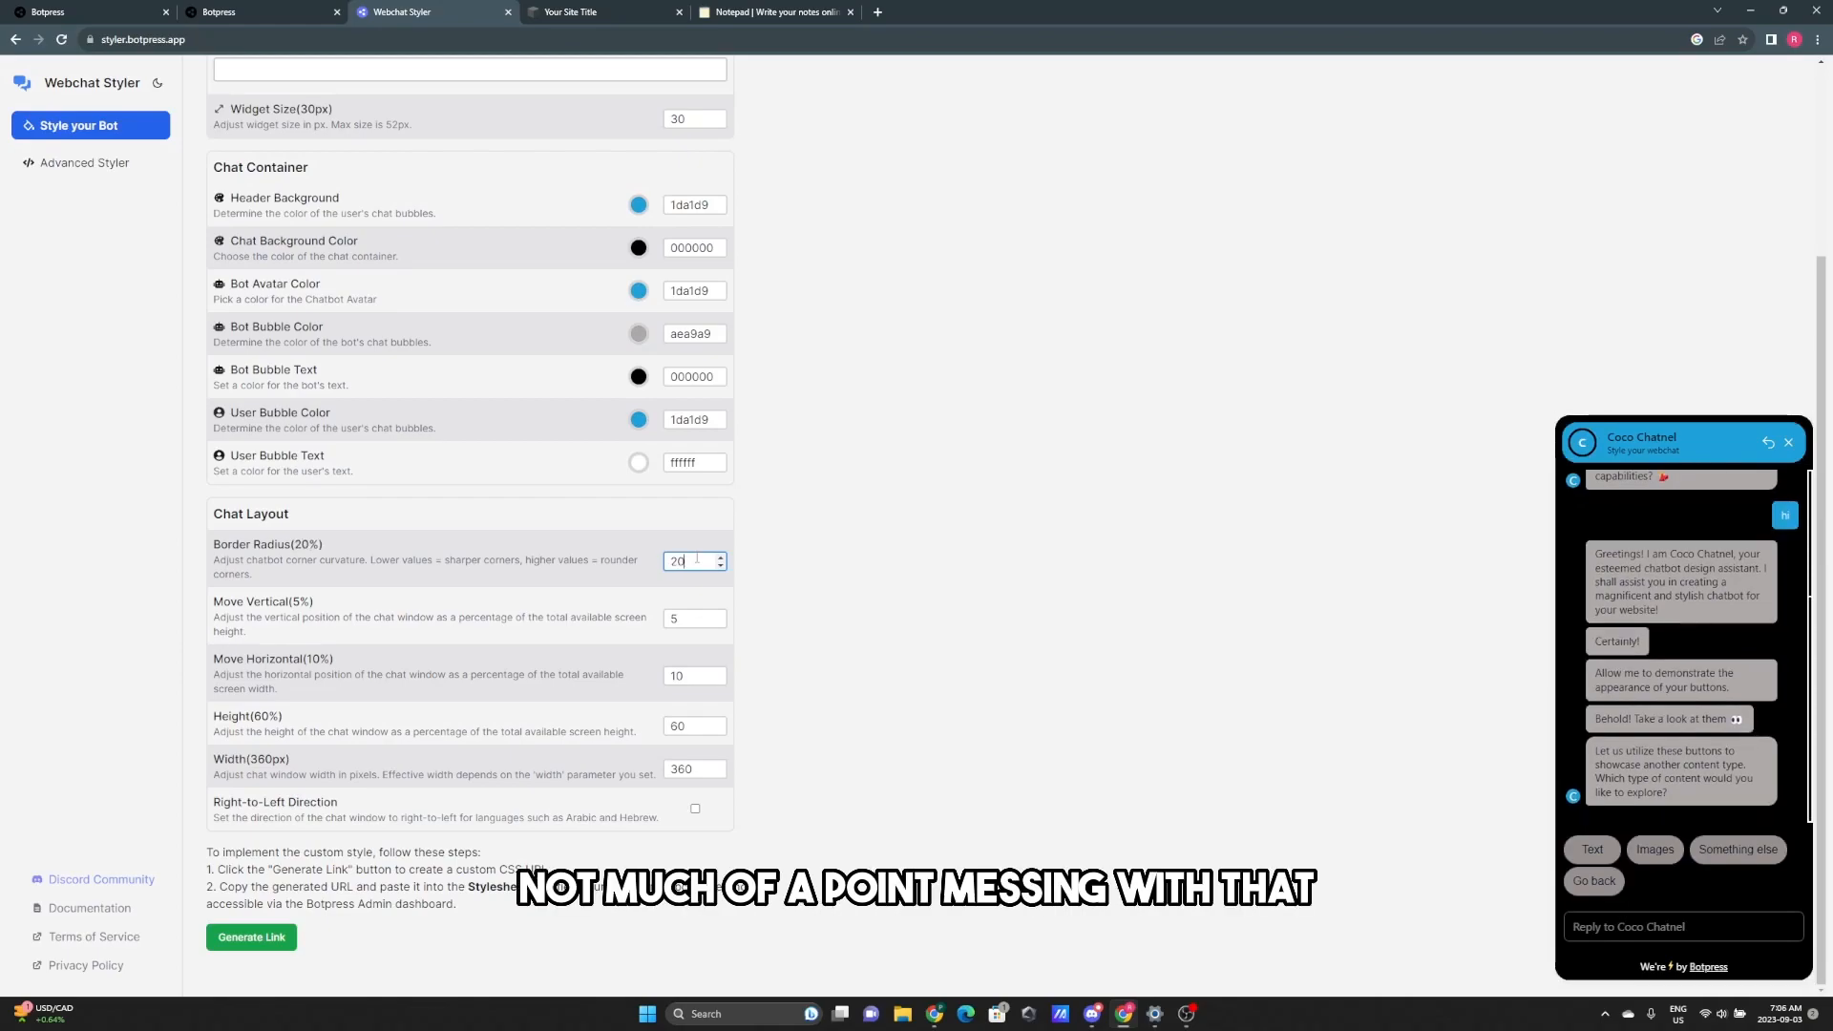
key(BackSpace)
key(BackSpace)
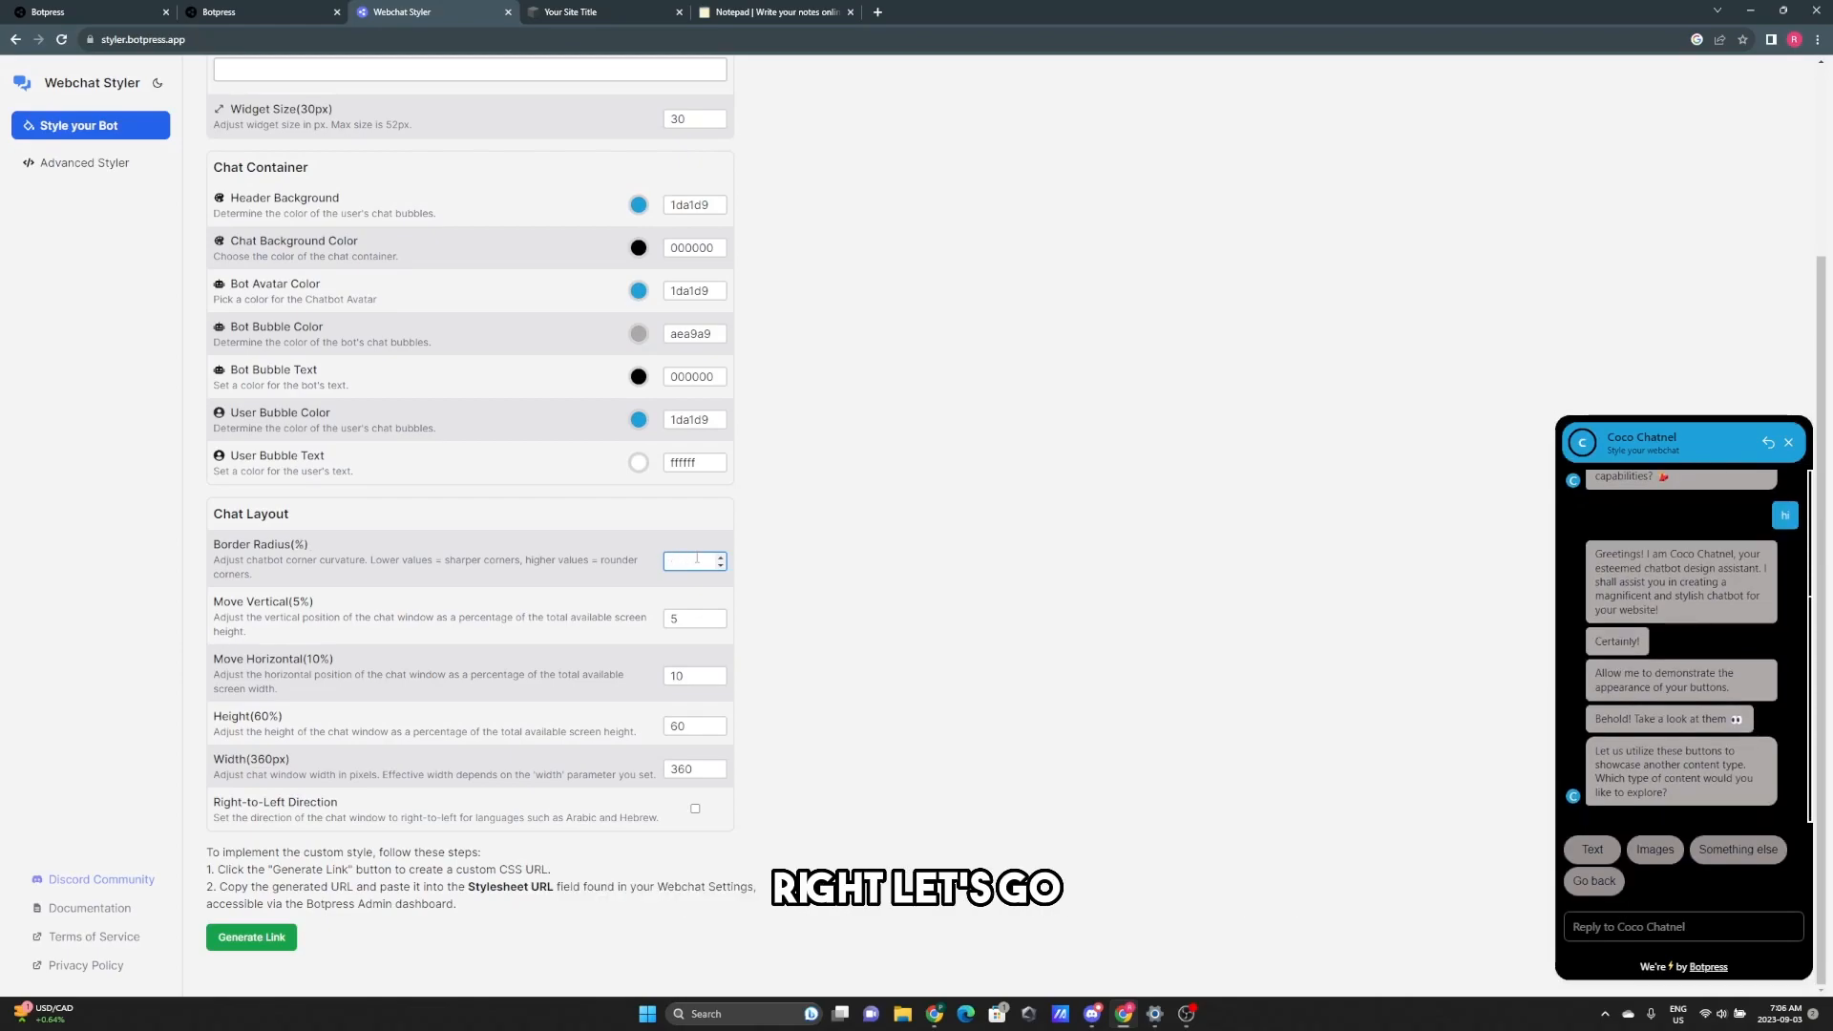
text(10)
click(770, 480)
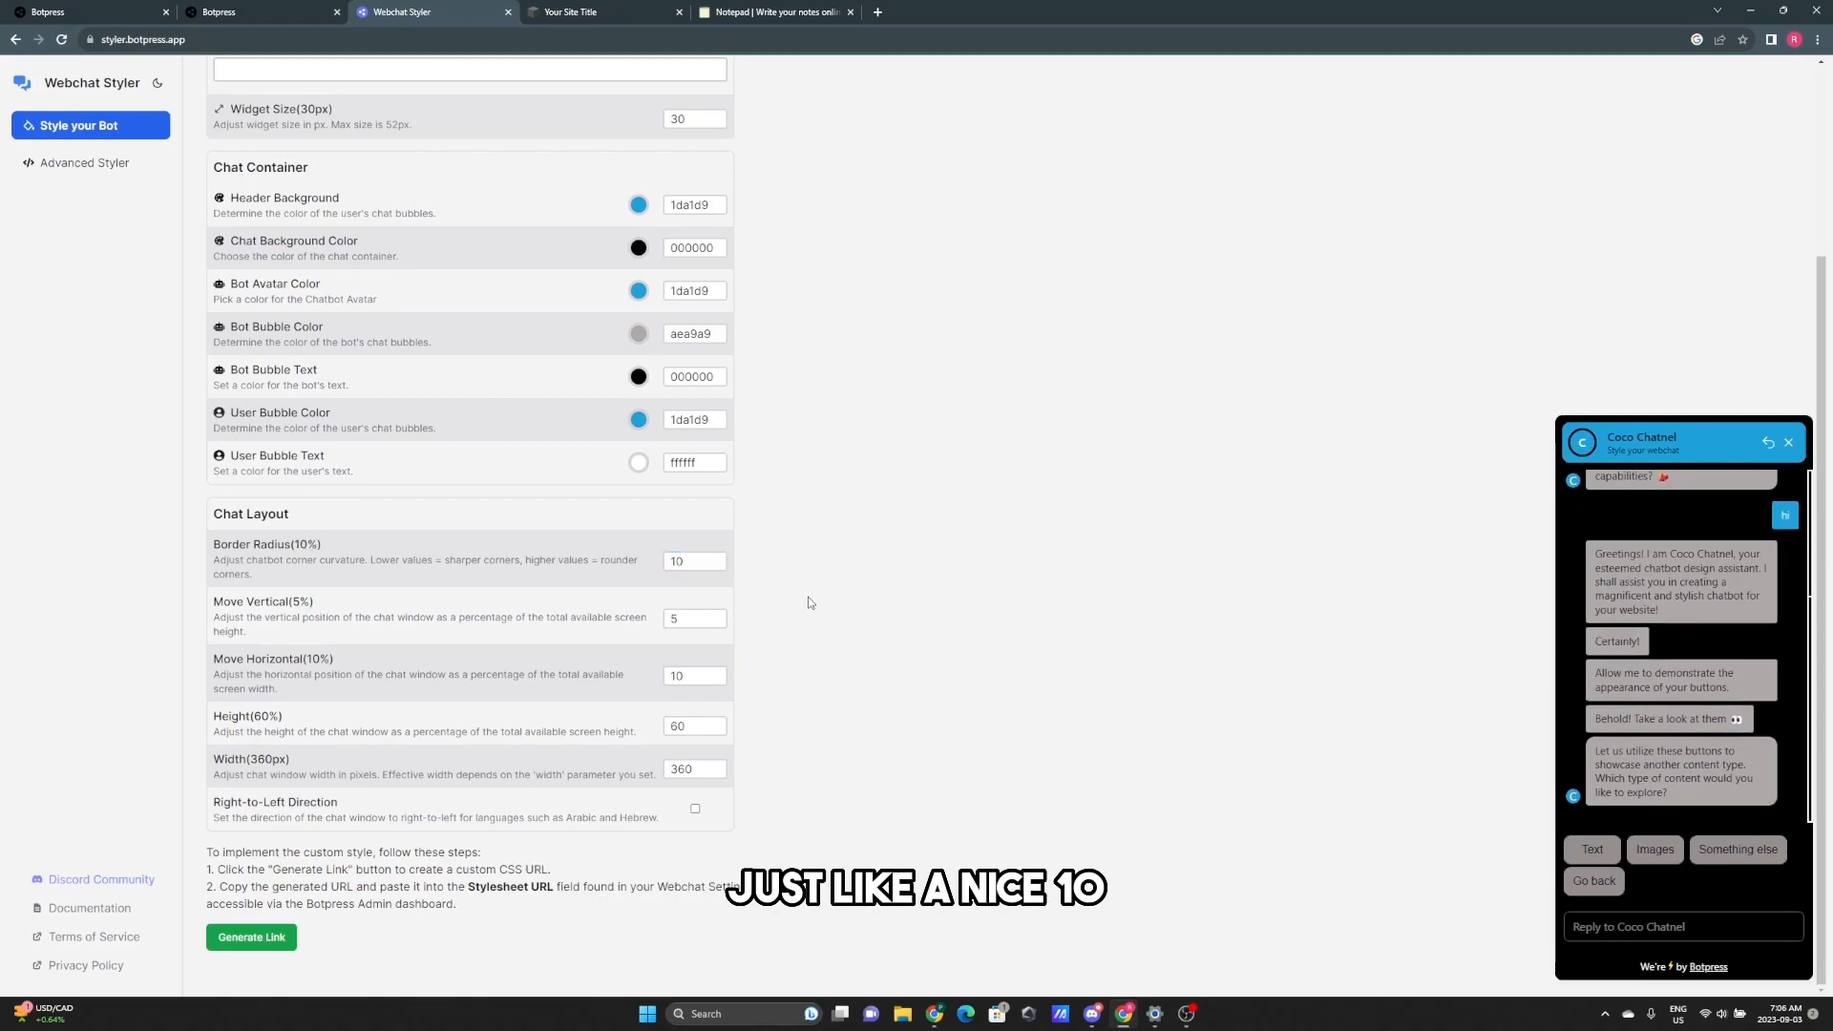
click(697, 618)
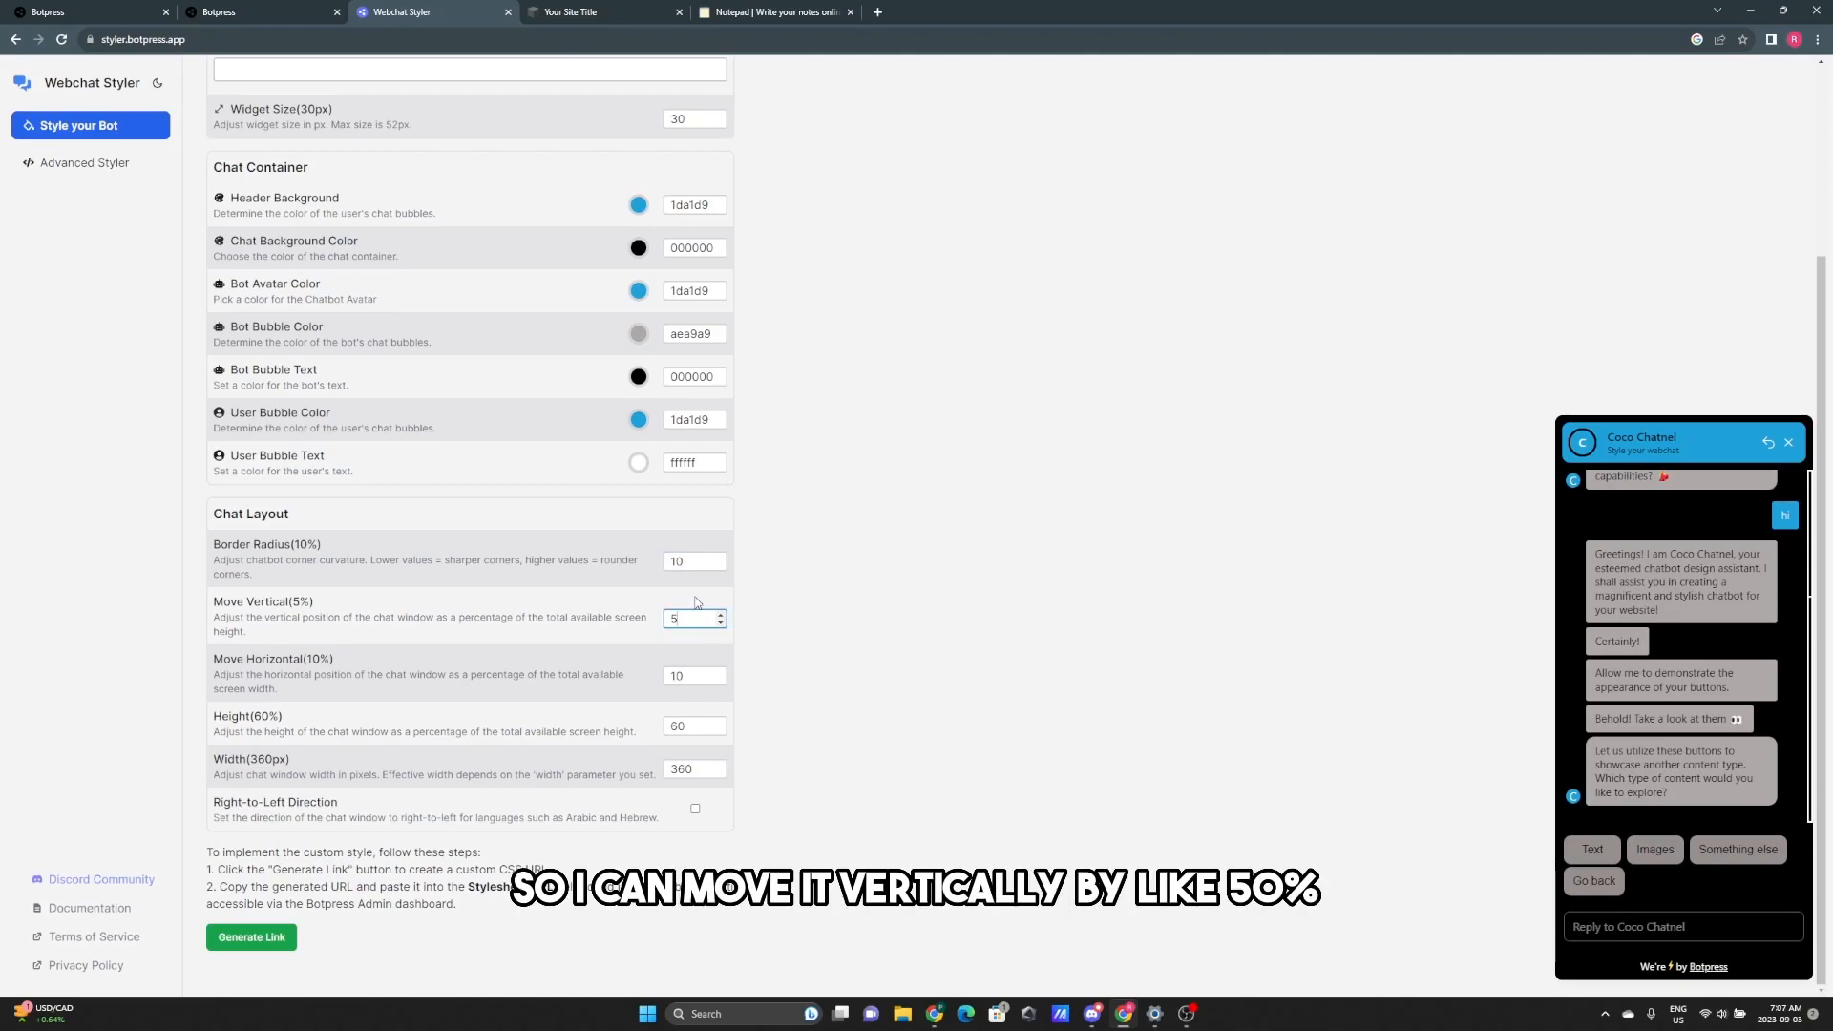
text(0)
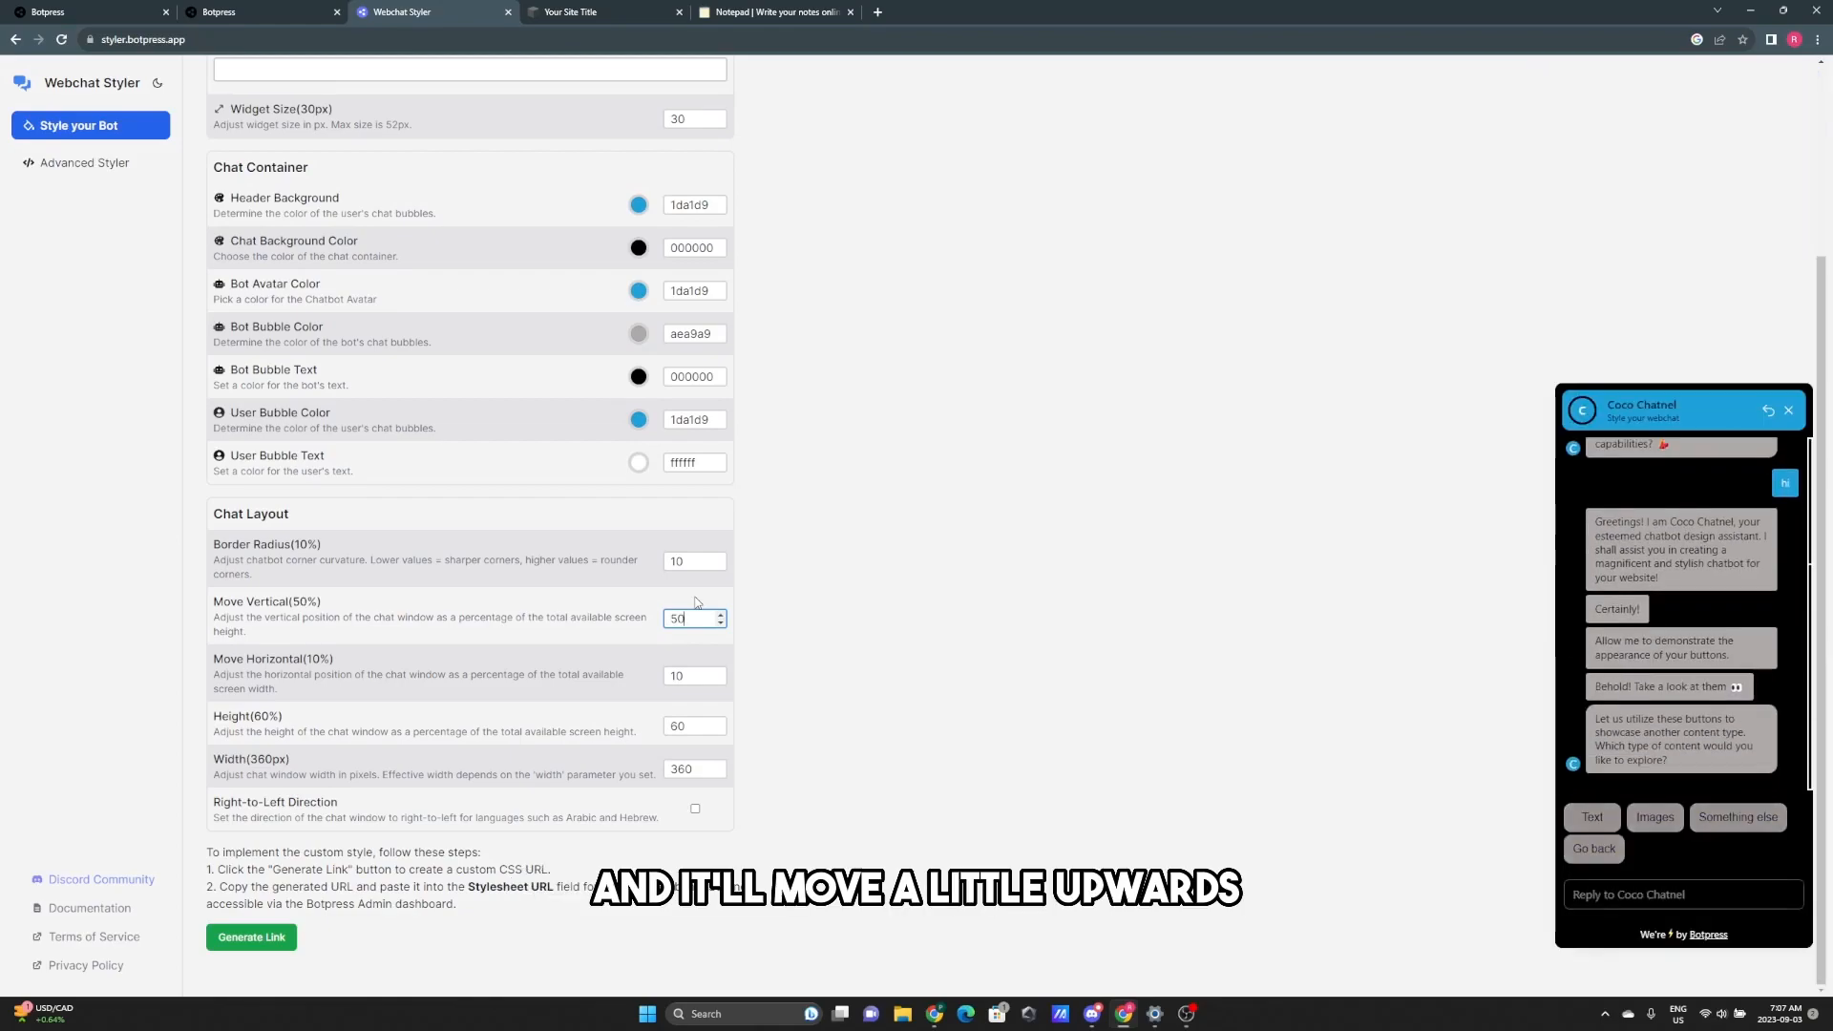
key(BackSpace)
key(BackSpace)
text(200)
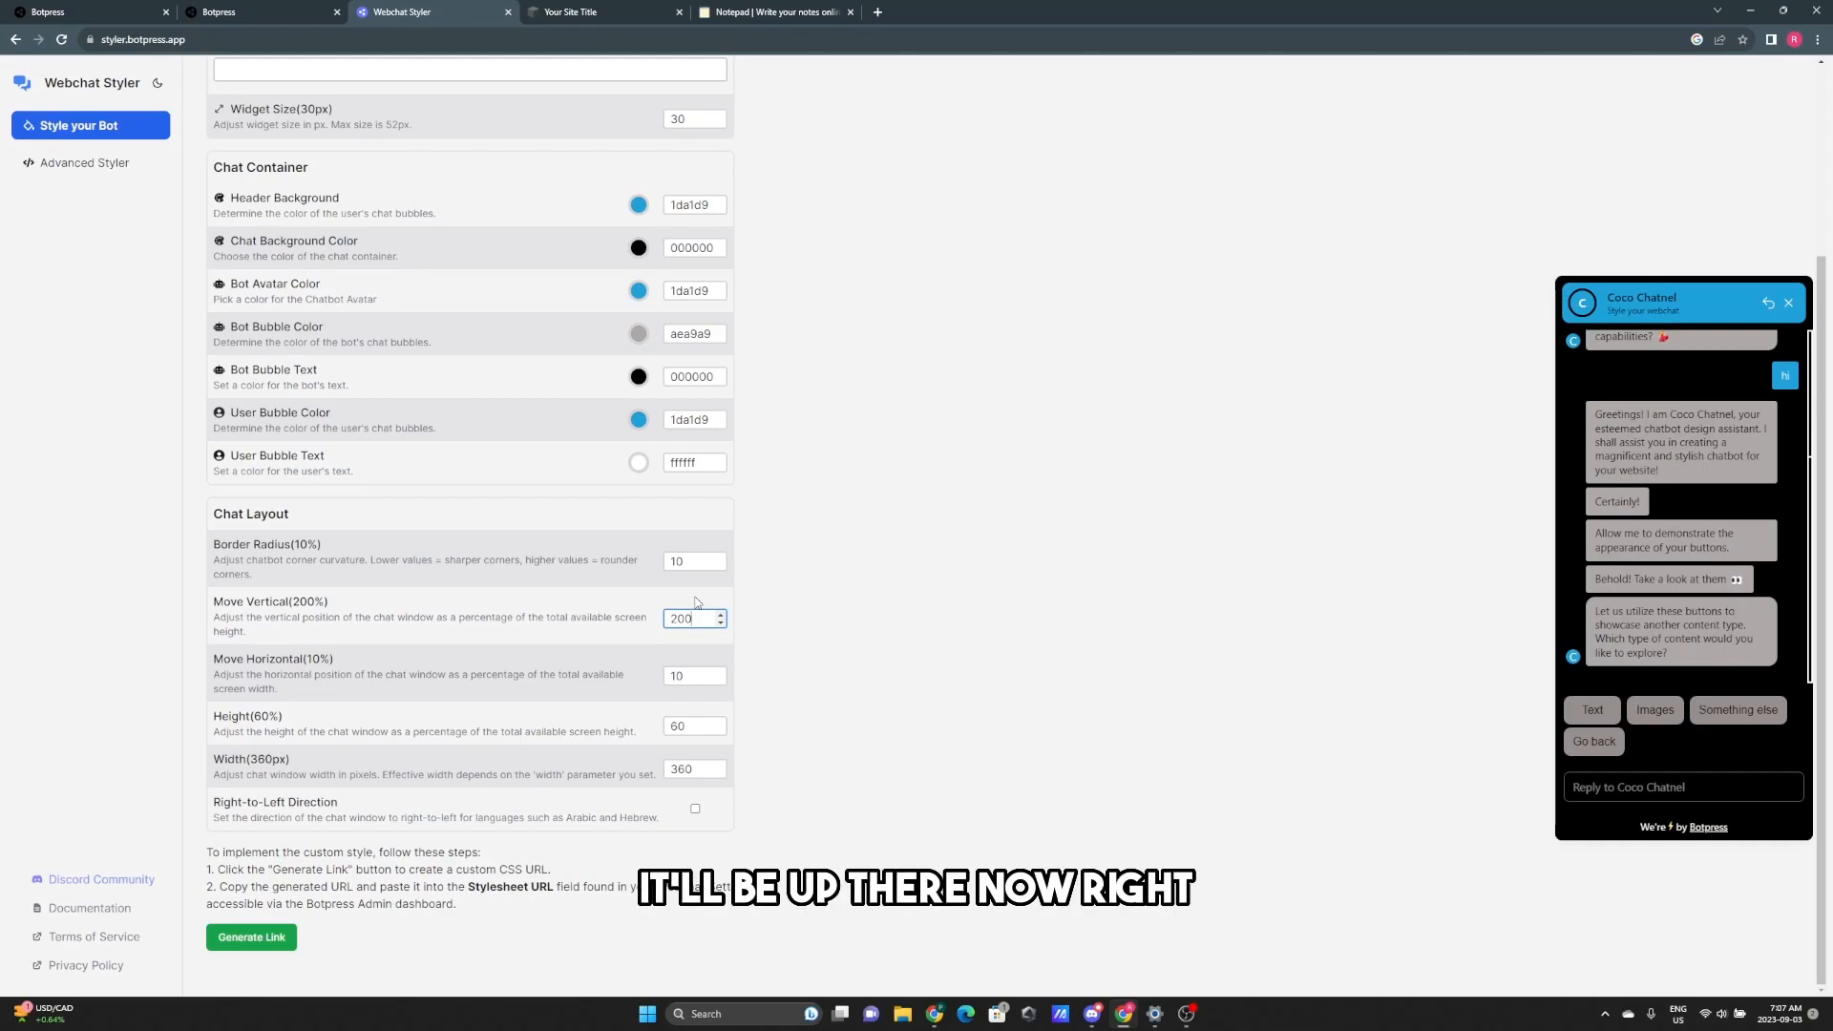
key(BackSpace)
key(BackSpace)
key(BackSpace)
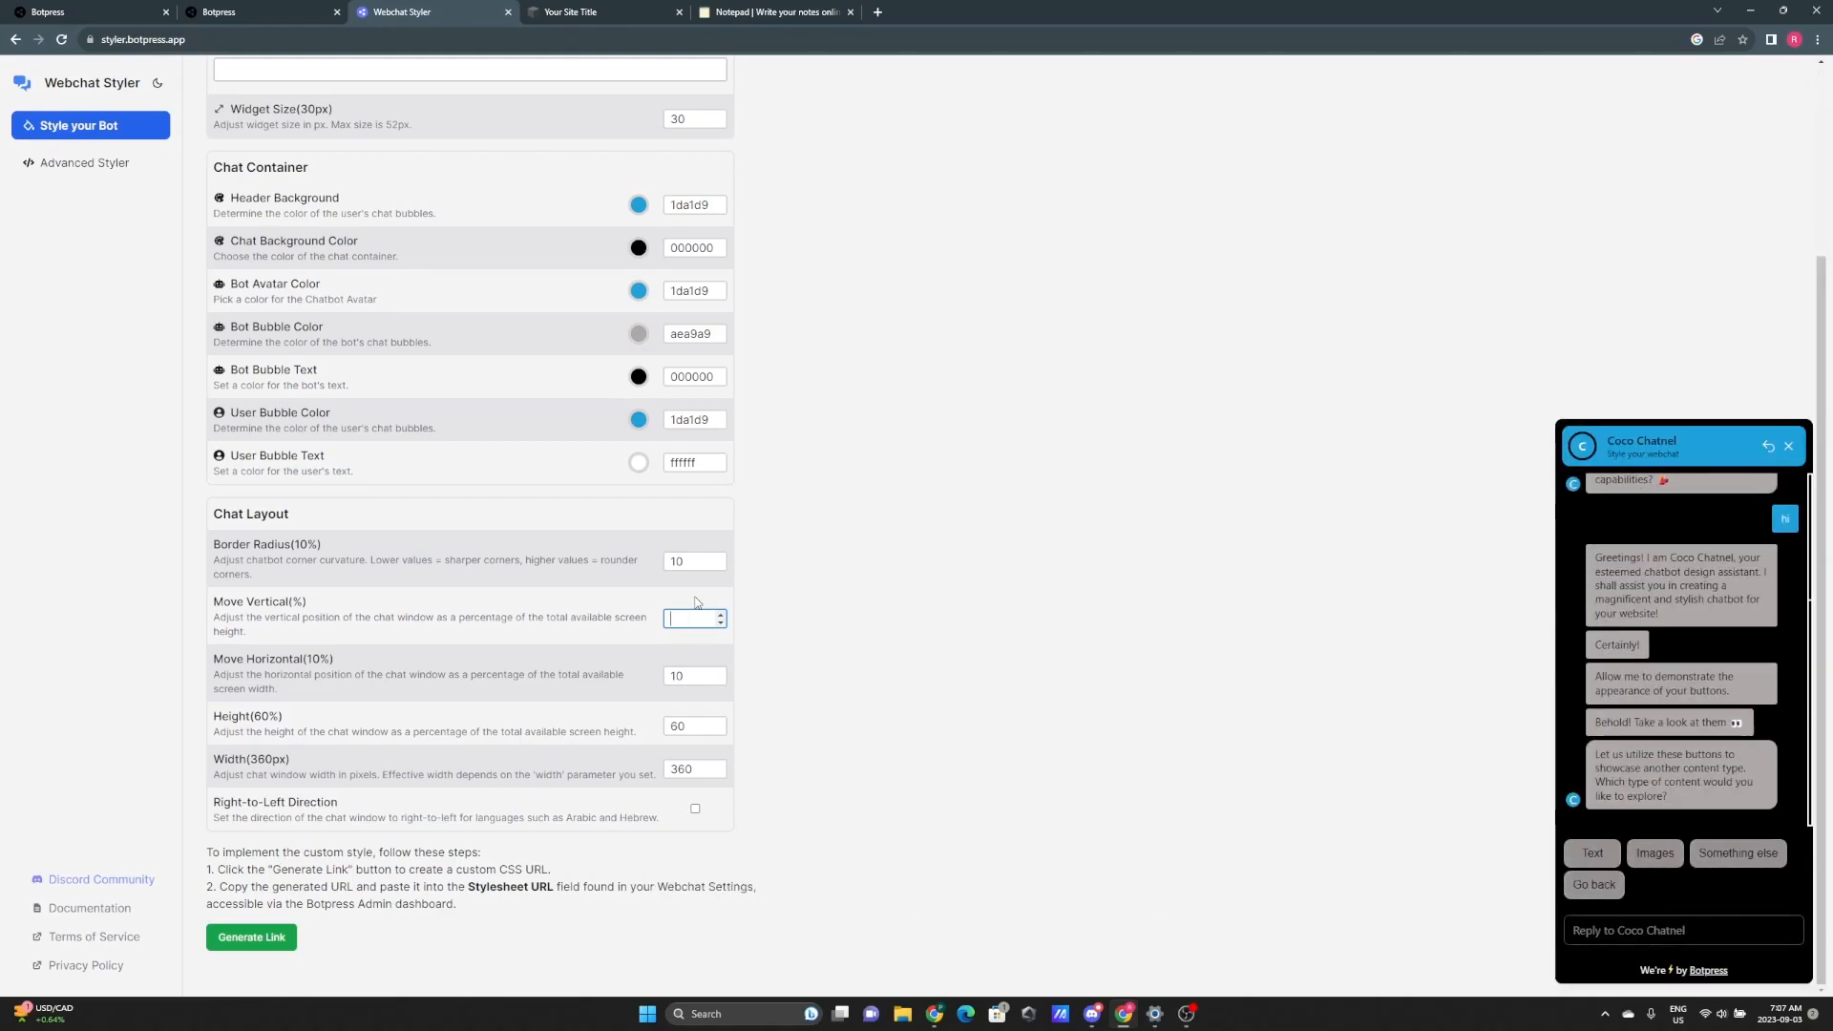
click(776, 591)
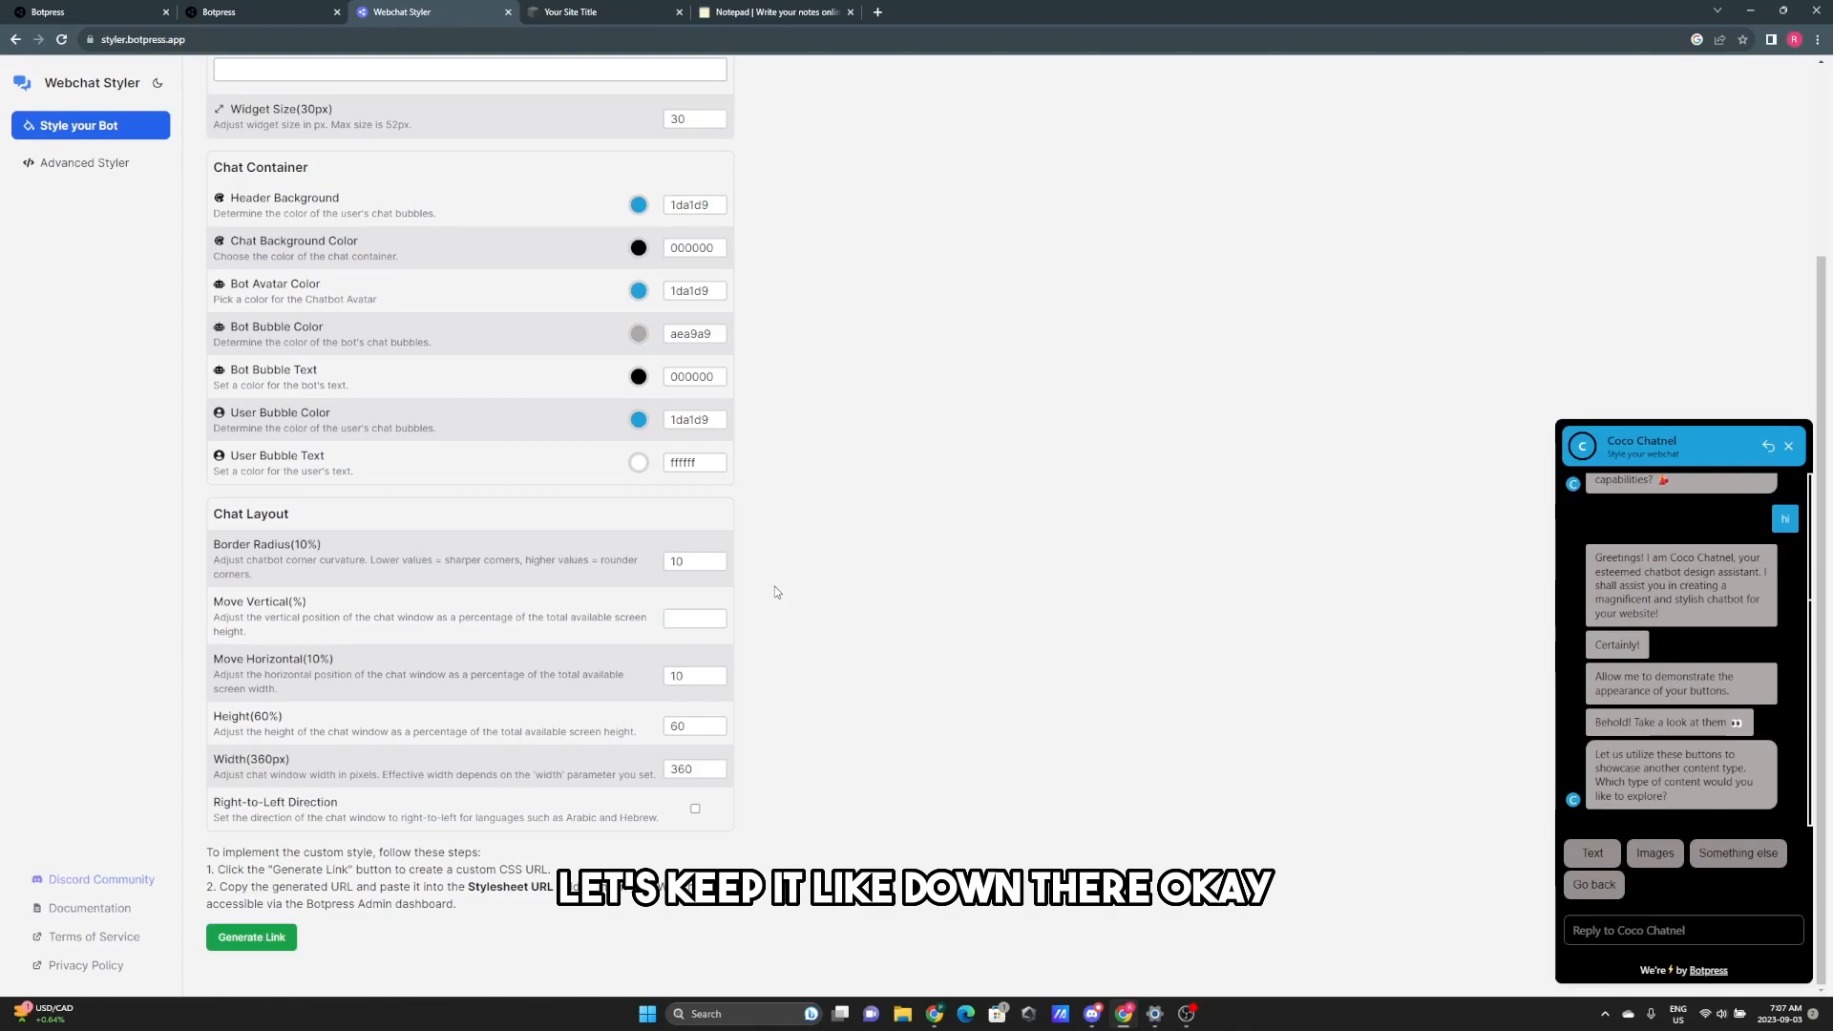
click(689, 678)
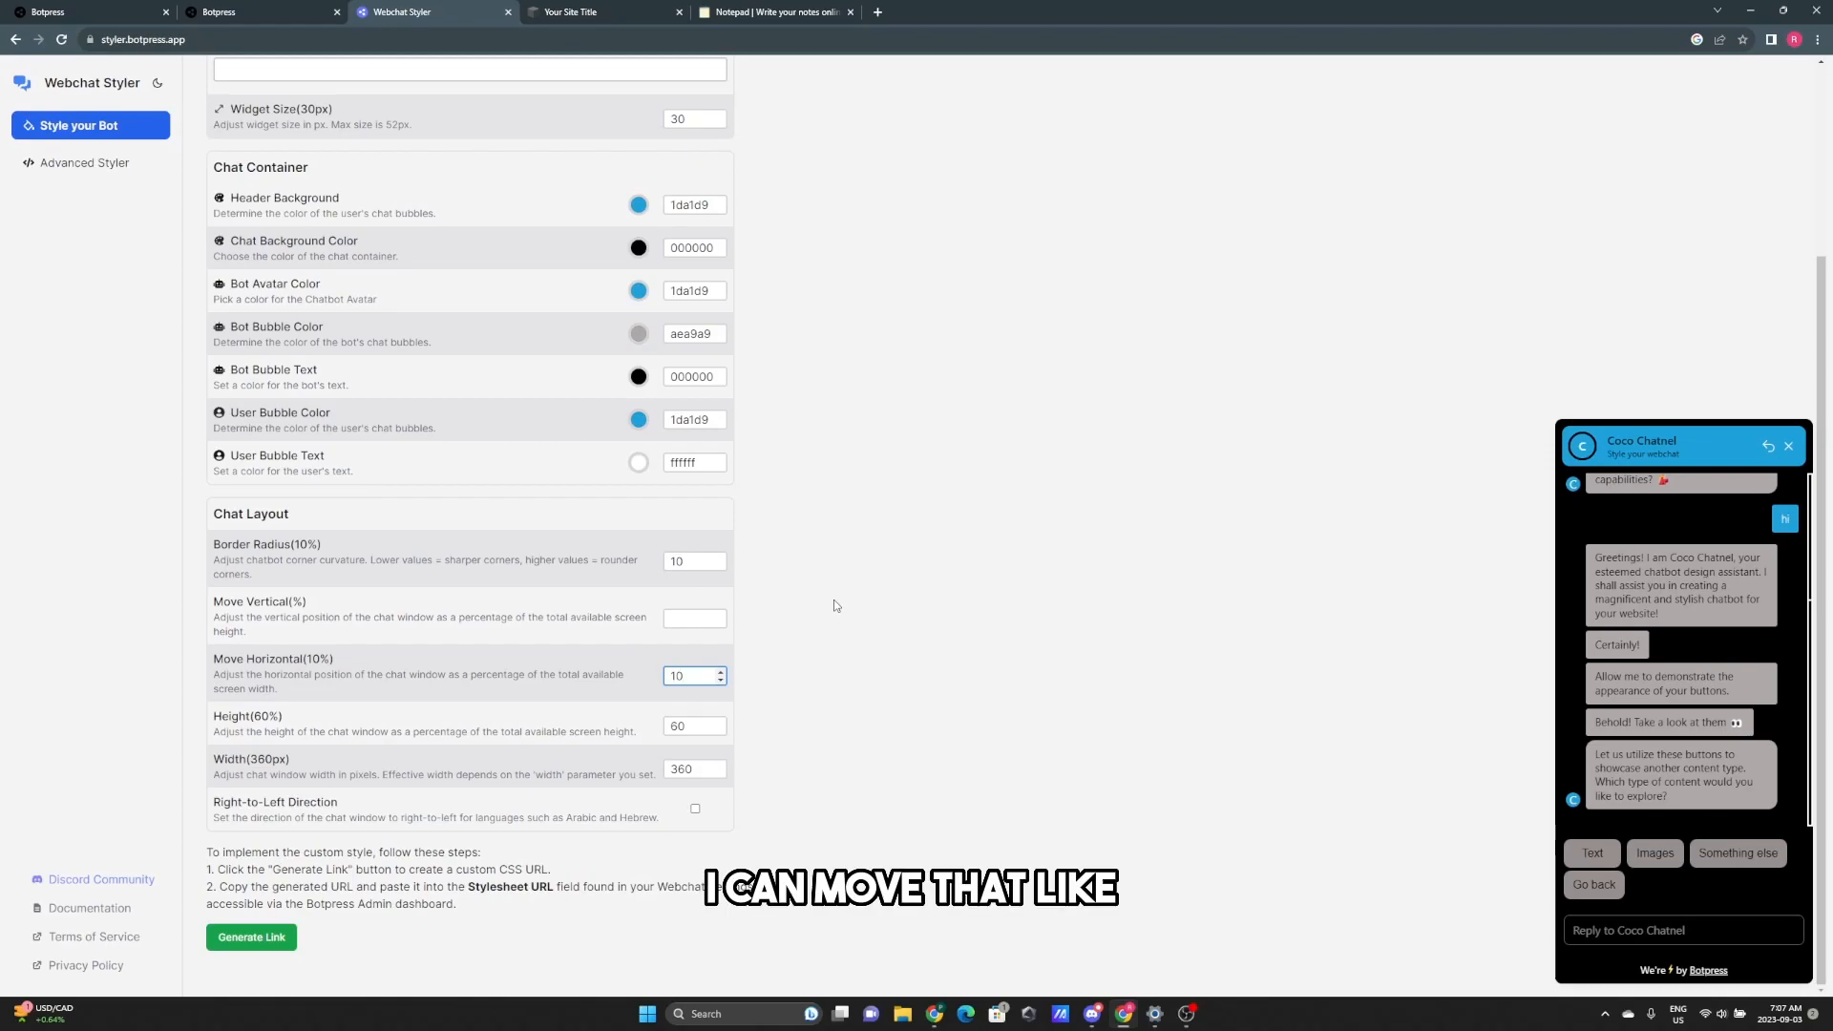
key(BackSpace)
key(BackSpace)
text(10)
key(BackSpace)
key(BackSpace)
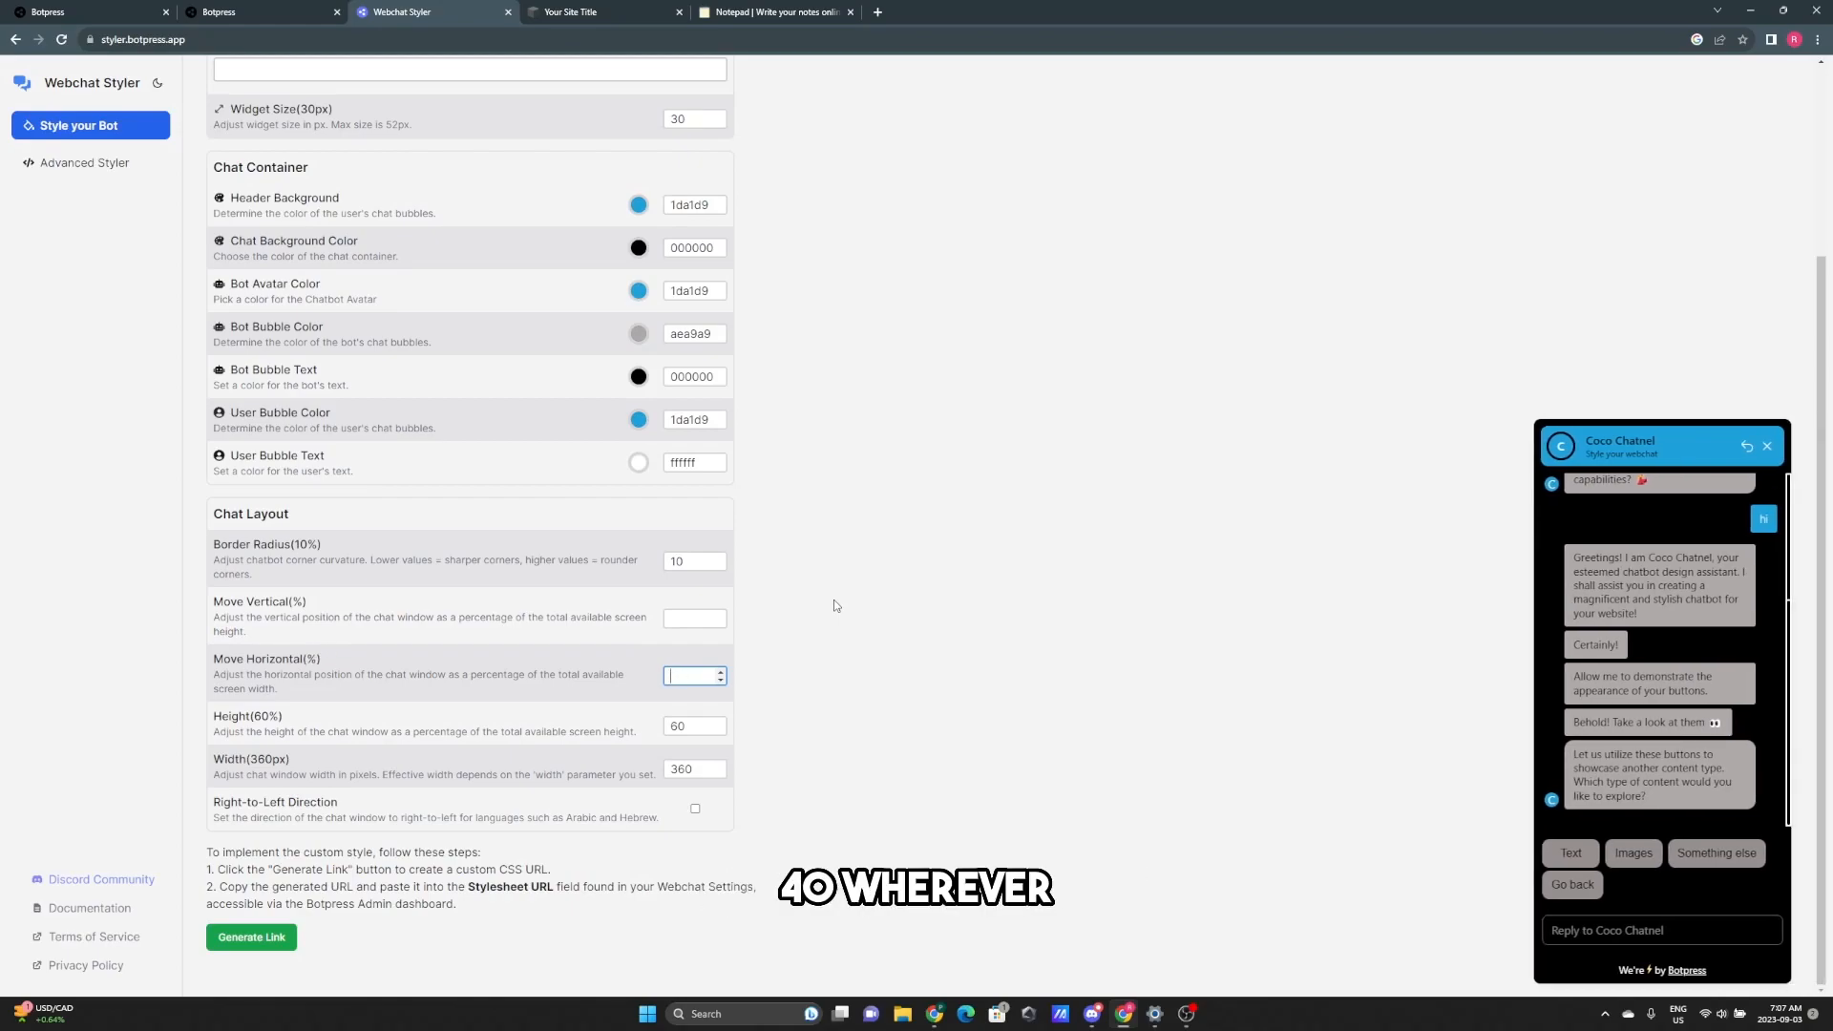
text(10)
click(833, 601)
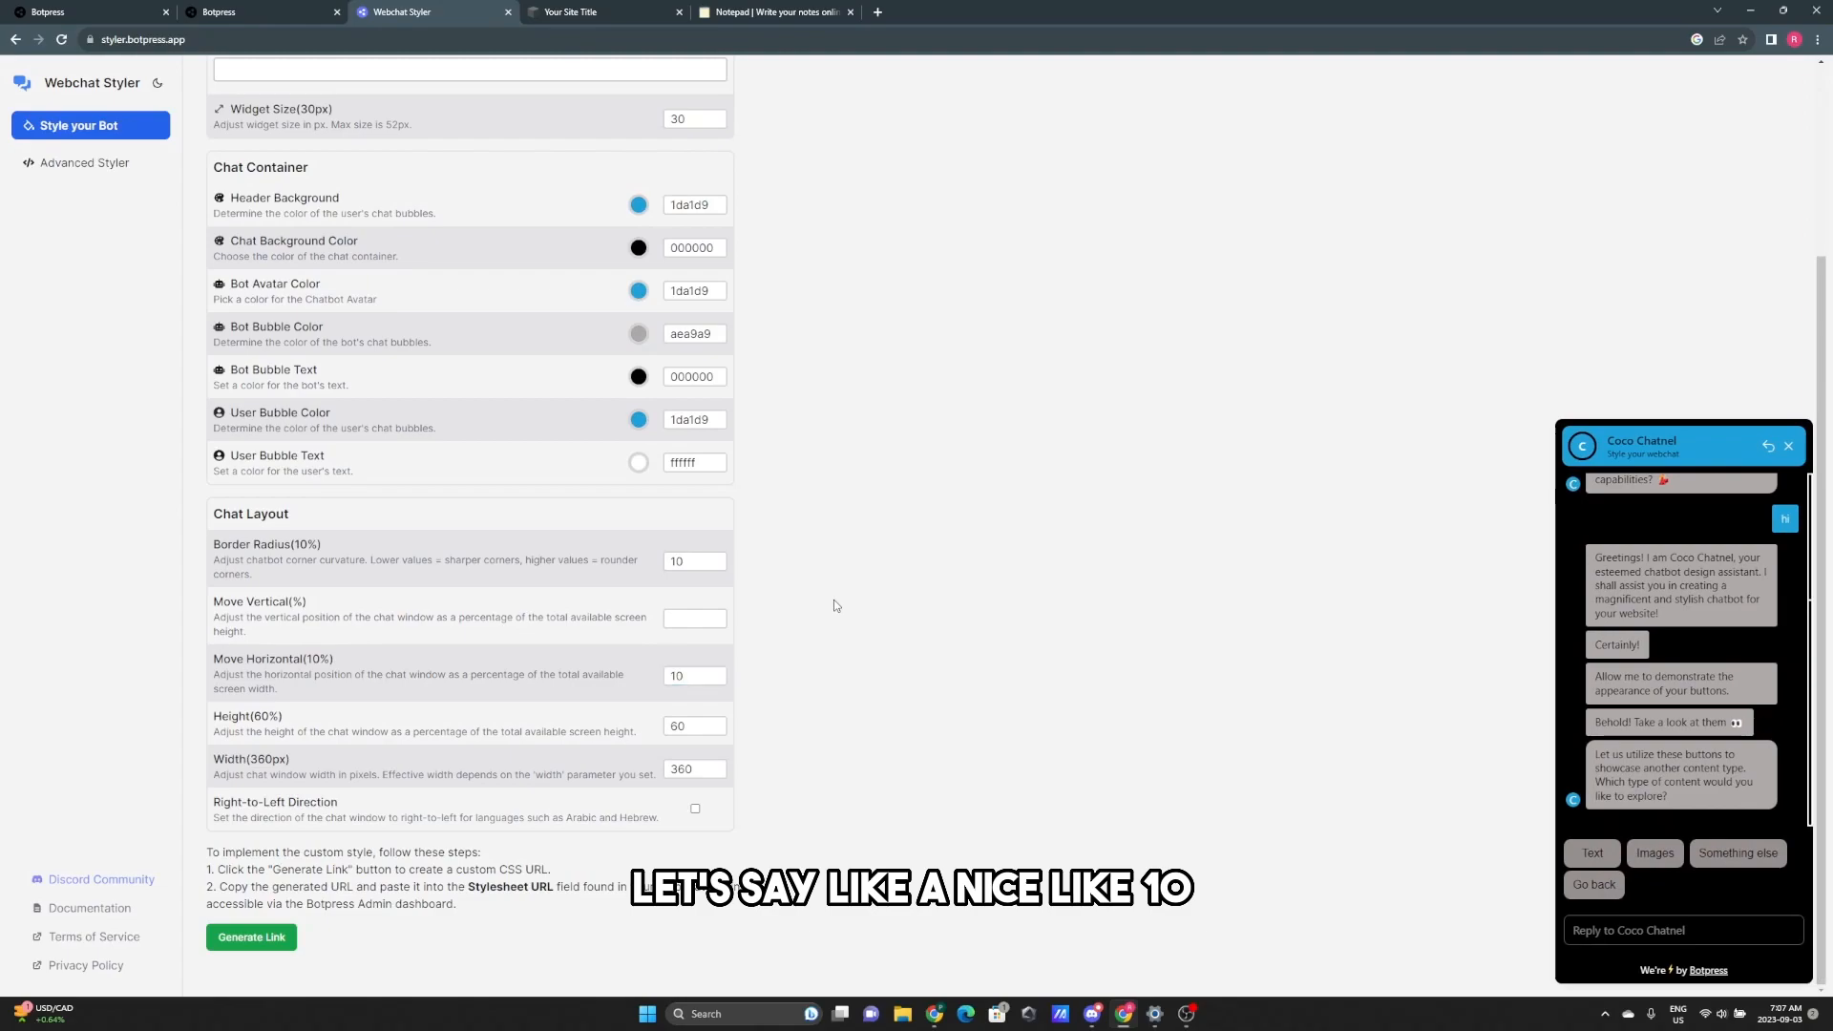
click(687, 726)
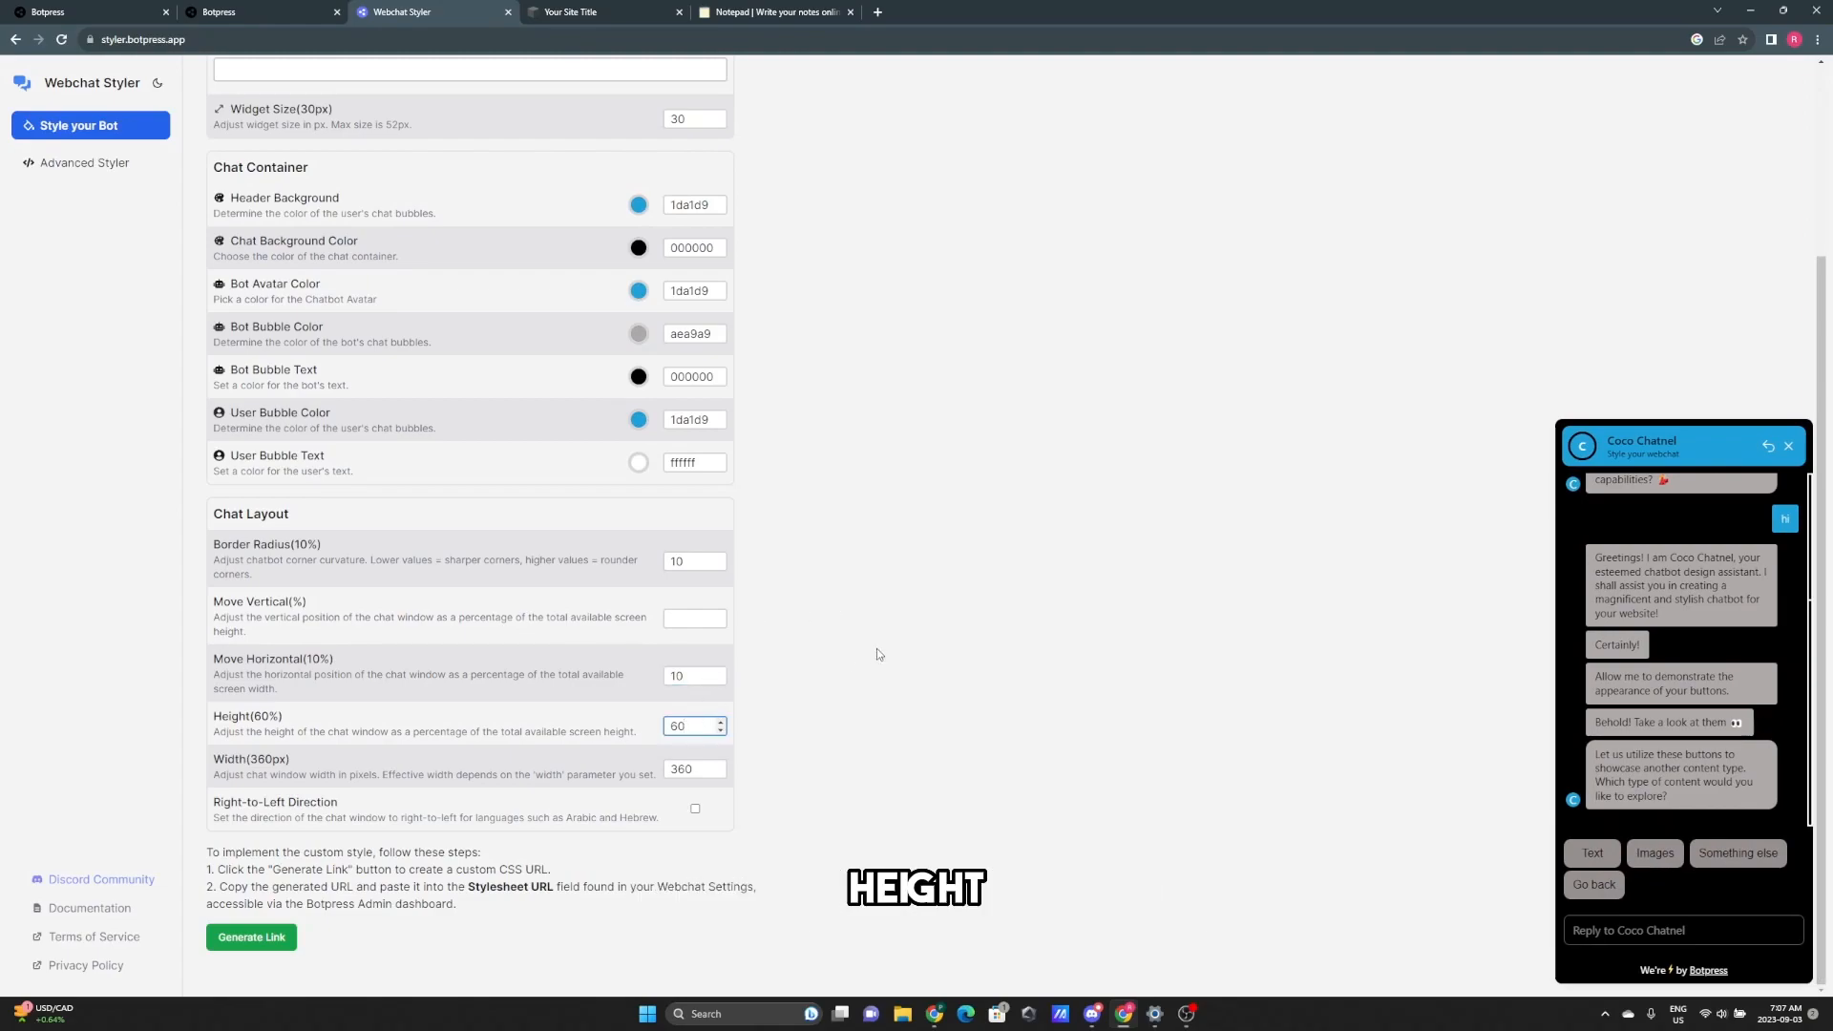
- Change the chat window Height from 60 to 50
key(BackSpace)
key(BackSpace)
text(40)
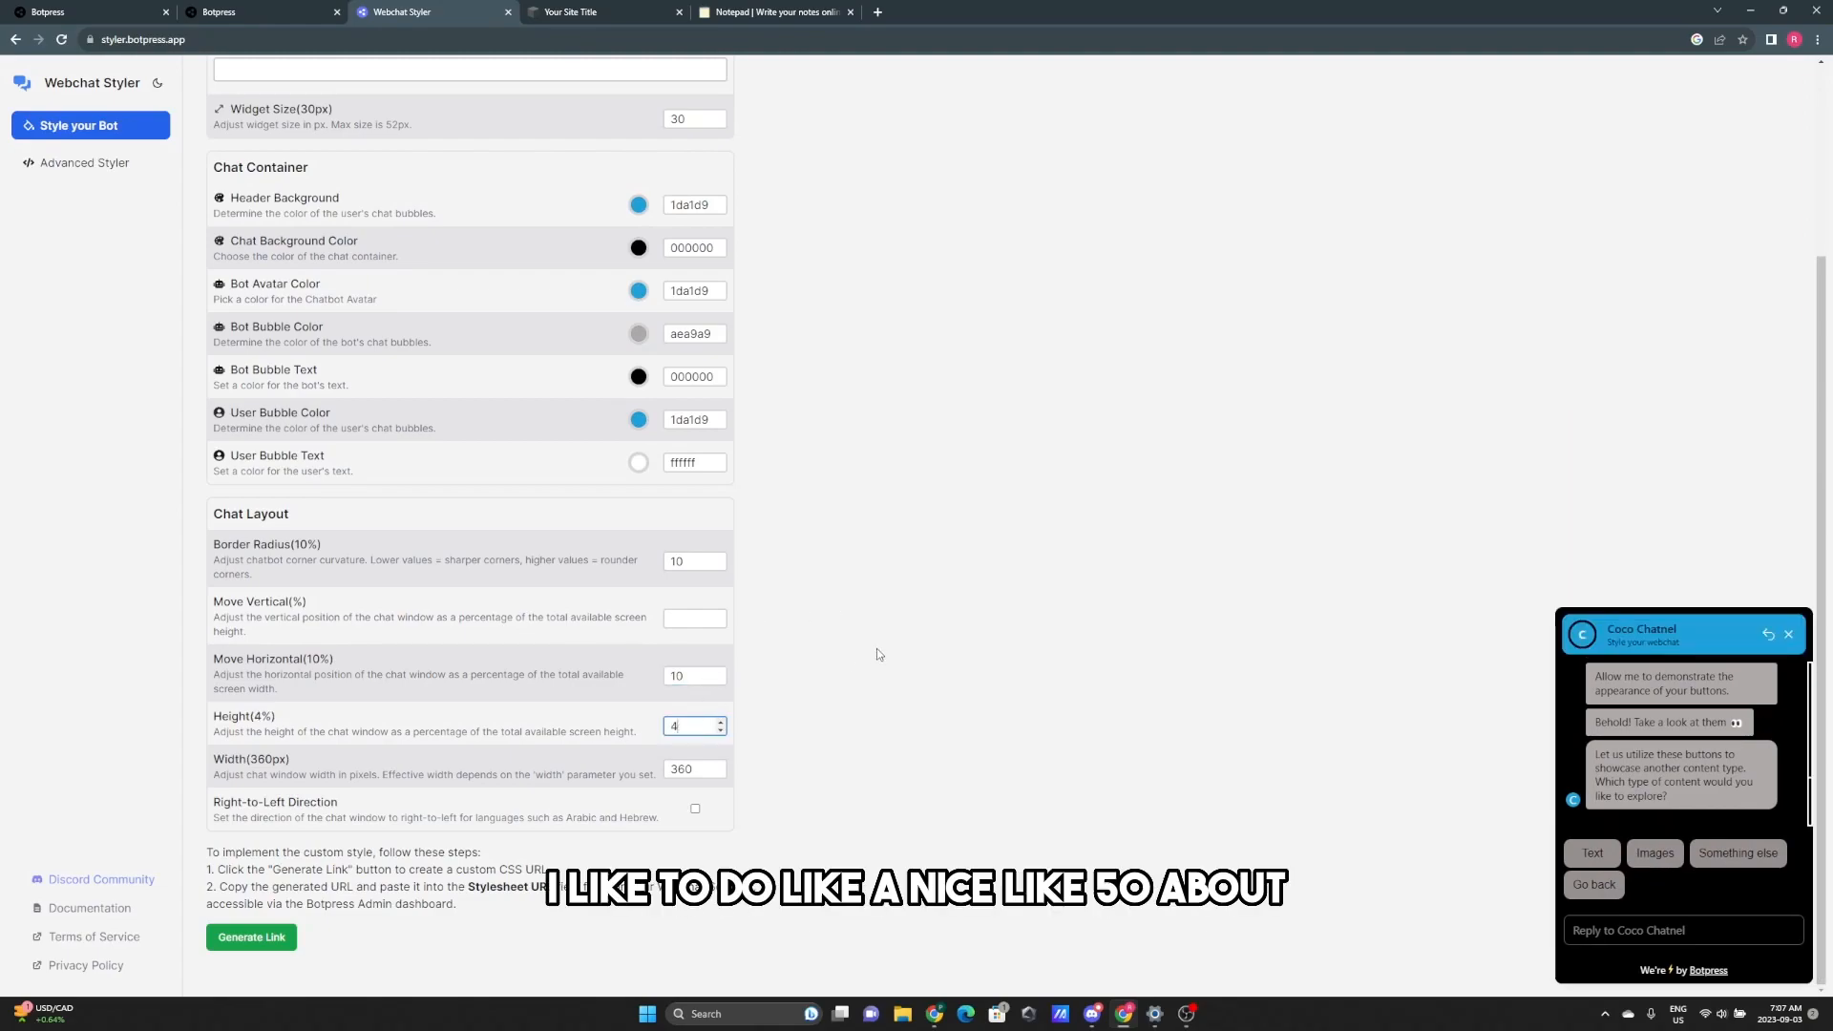
key(BackSpace)
key(BackSpace)
text(50)
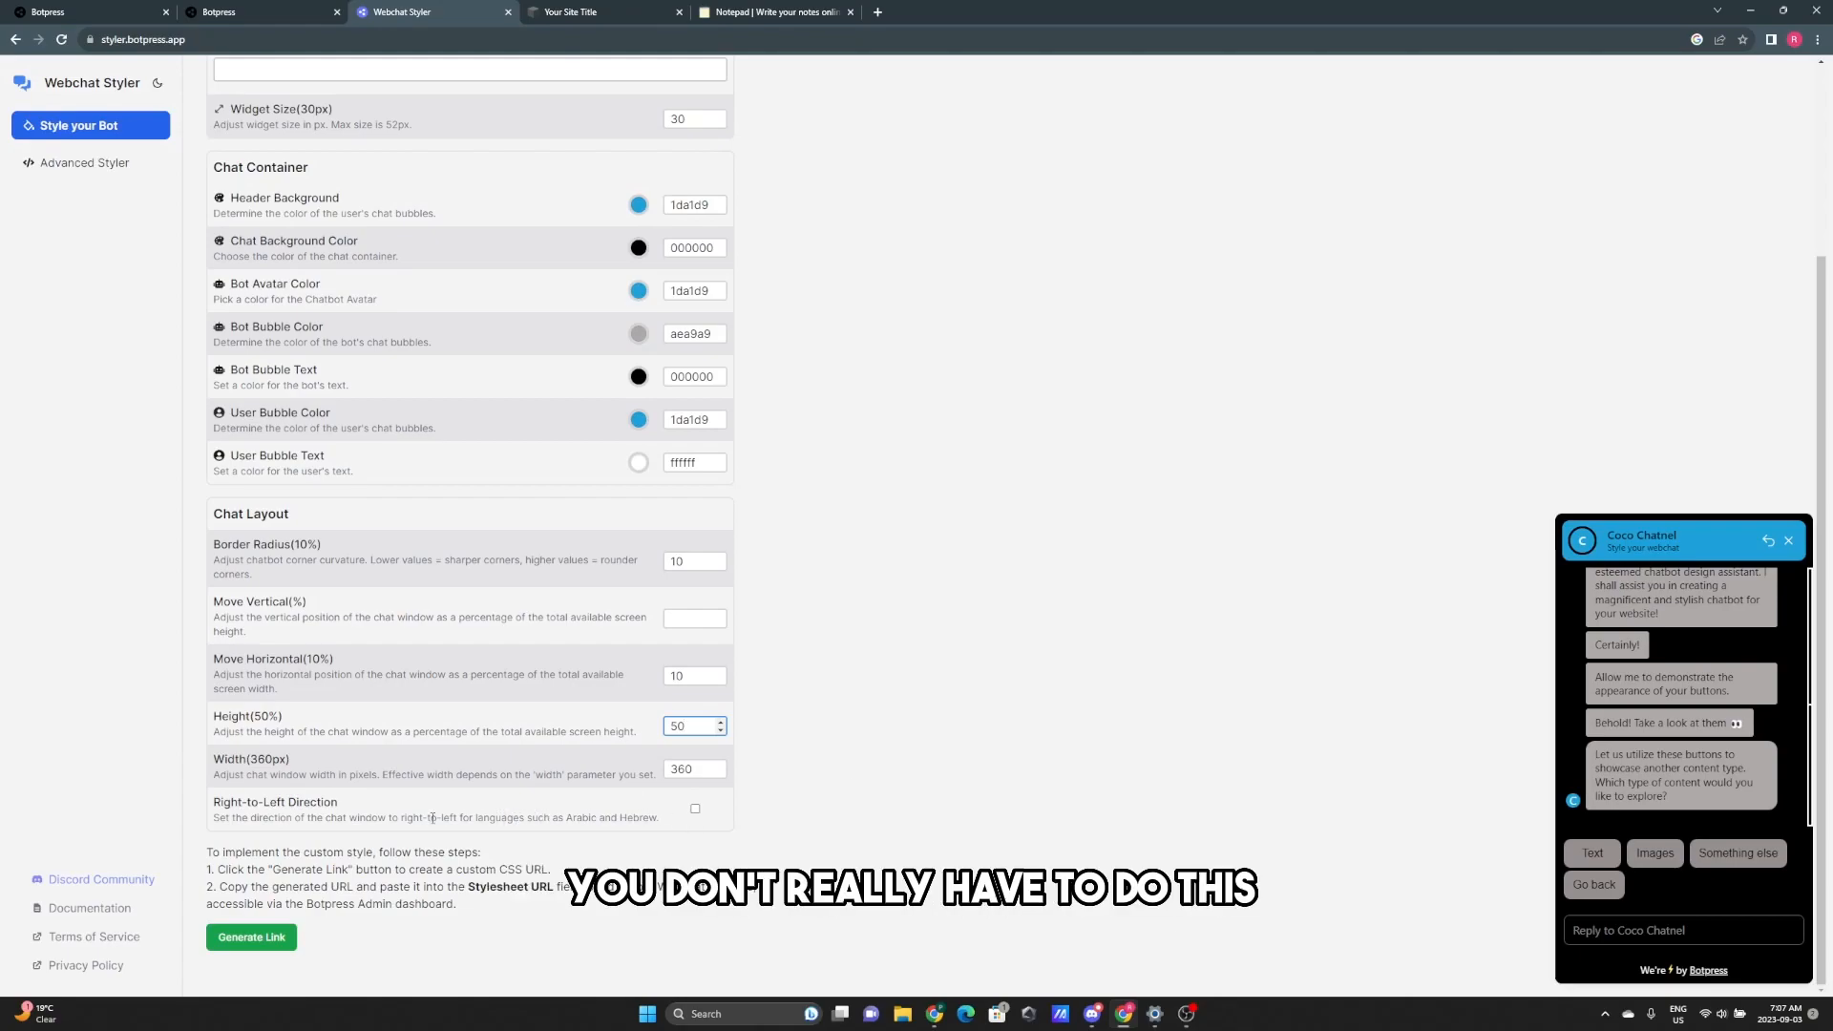
drag(430, 819, 679, 826)
- Generate the custom stylesheet link, copy its URL, and return to Botpress
click(599, 820)
click(683, 827)
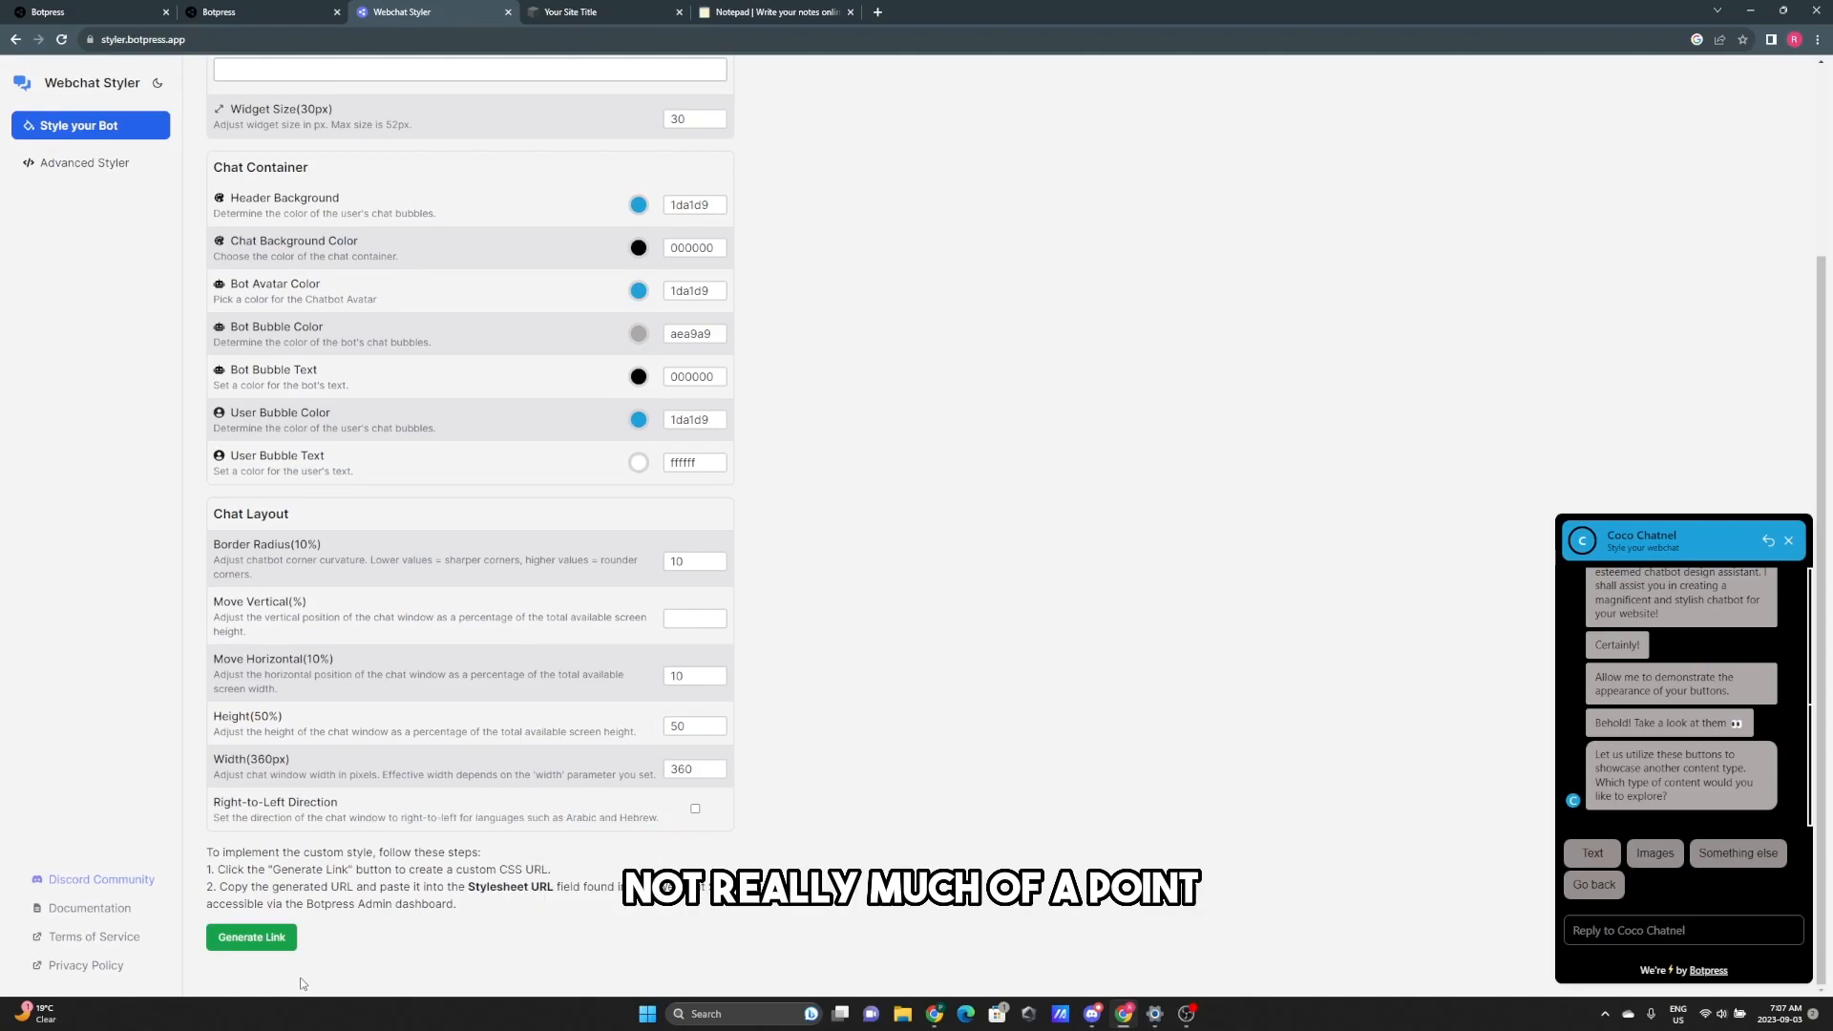
scroll(1079, 643, up, 1)
scroll(1052, 763, down, 1)
click(251, 937)
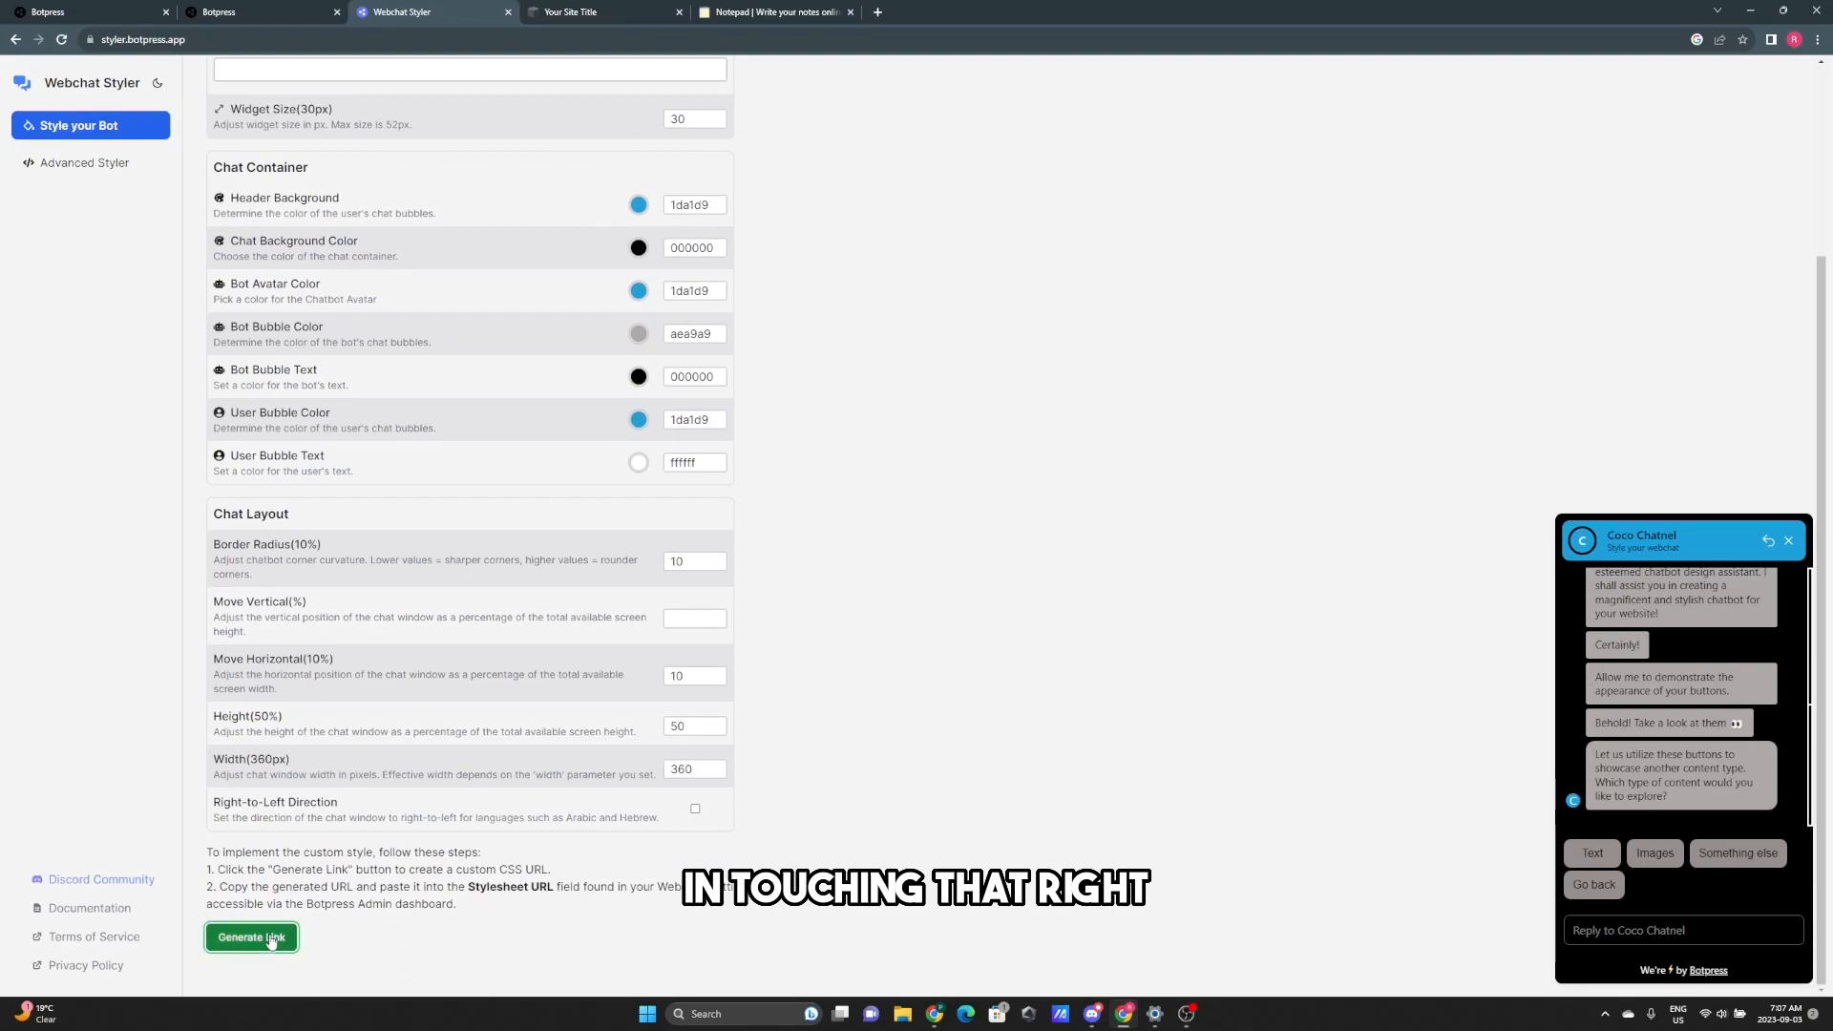
scroll(922, 754, down, 1)
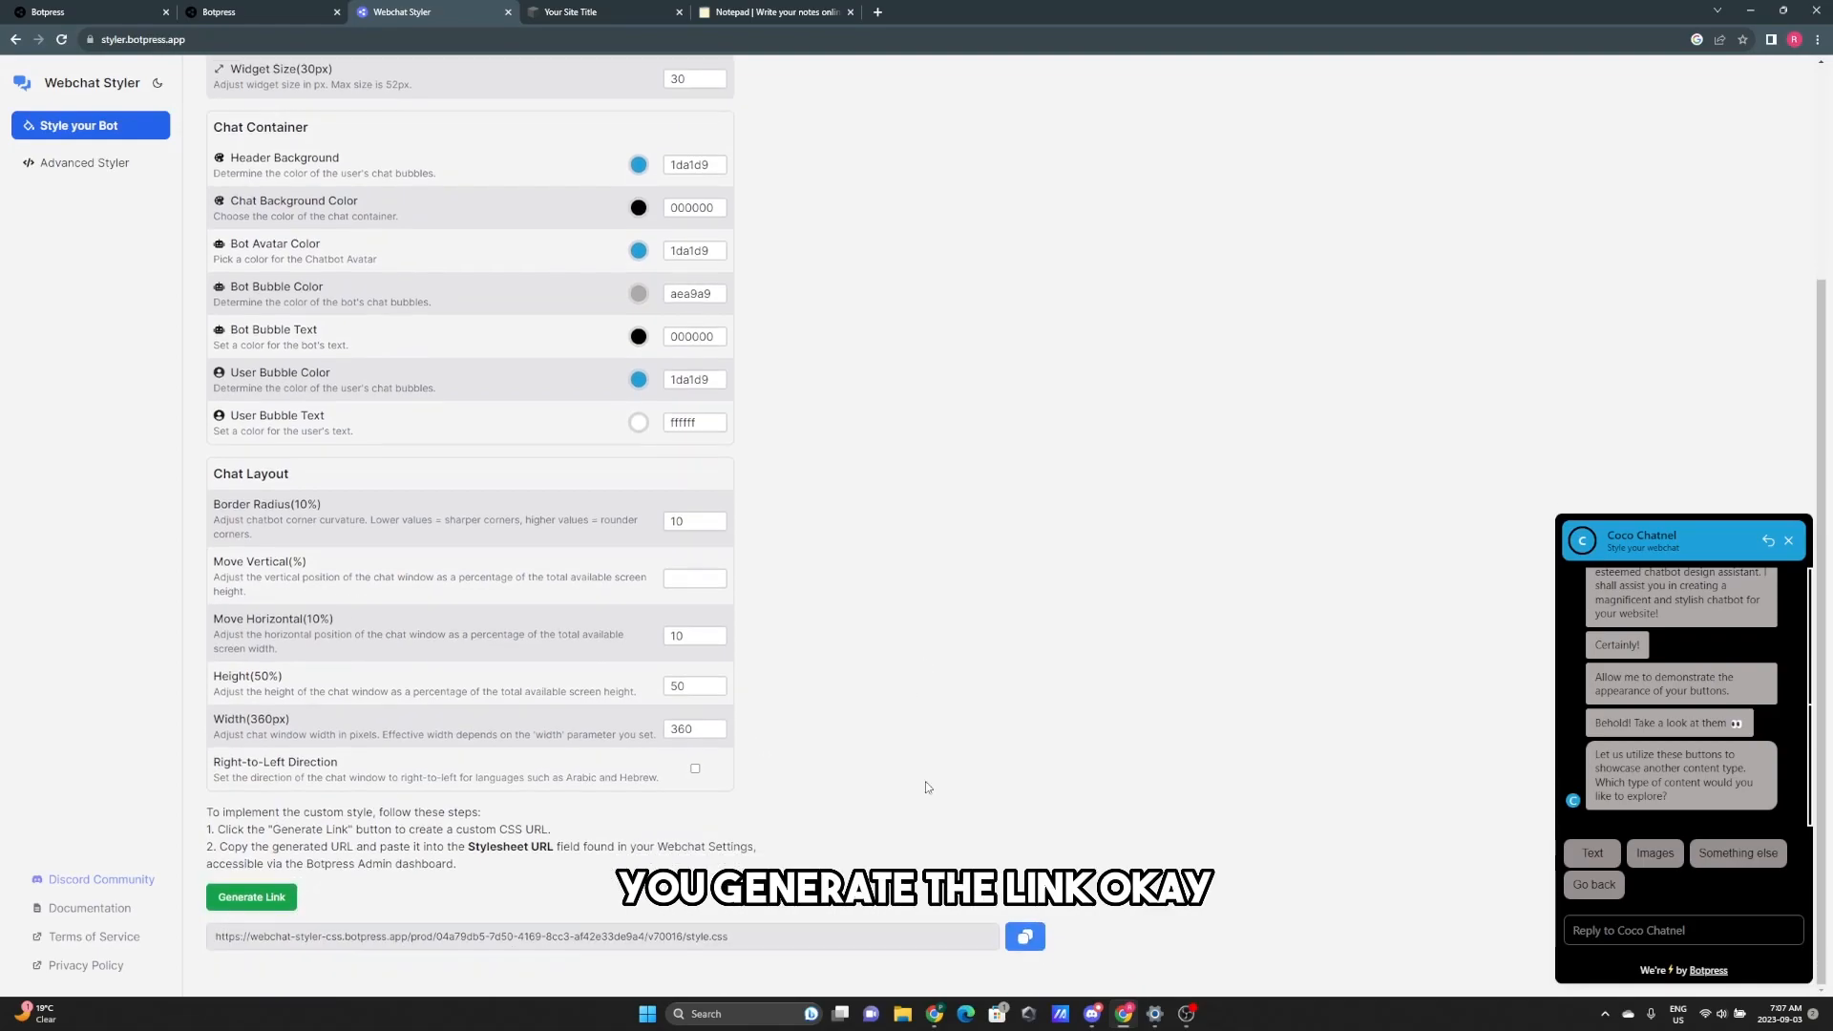
click(1024, 936)
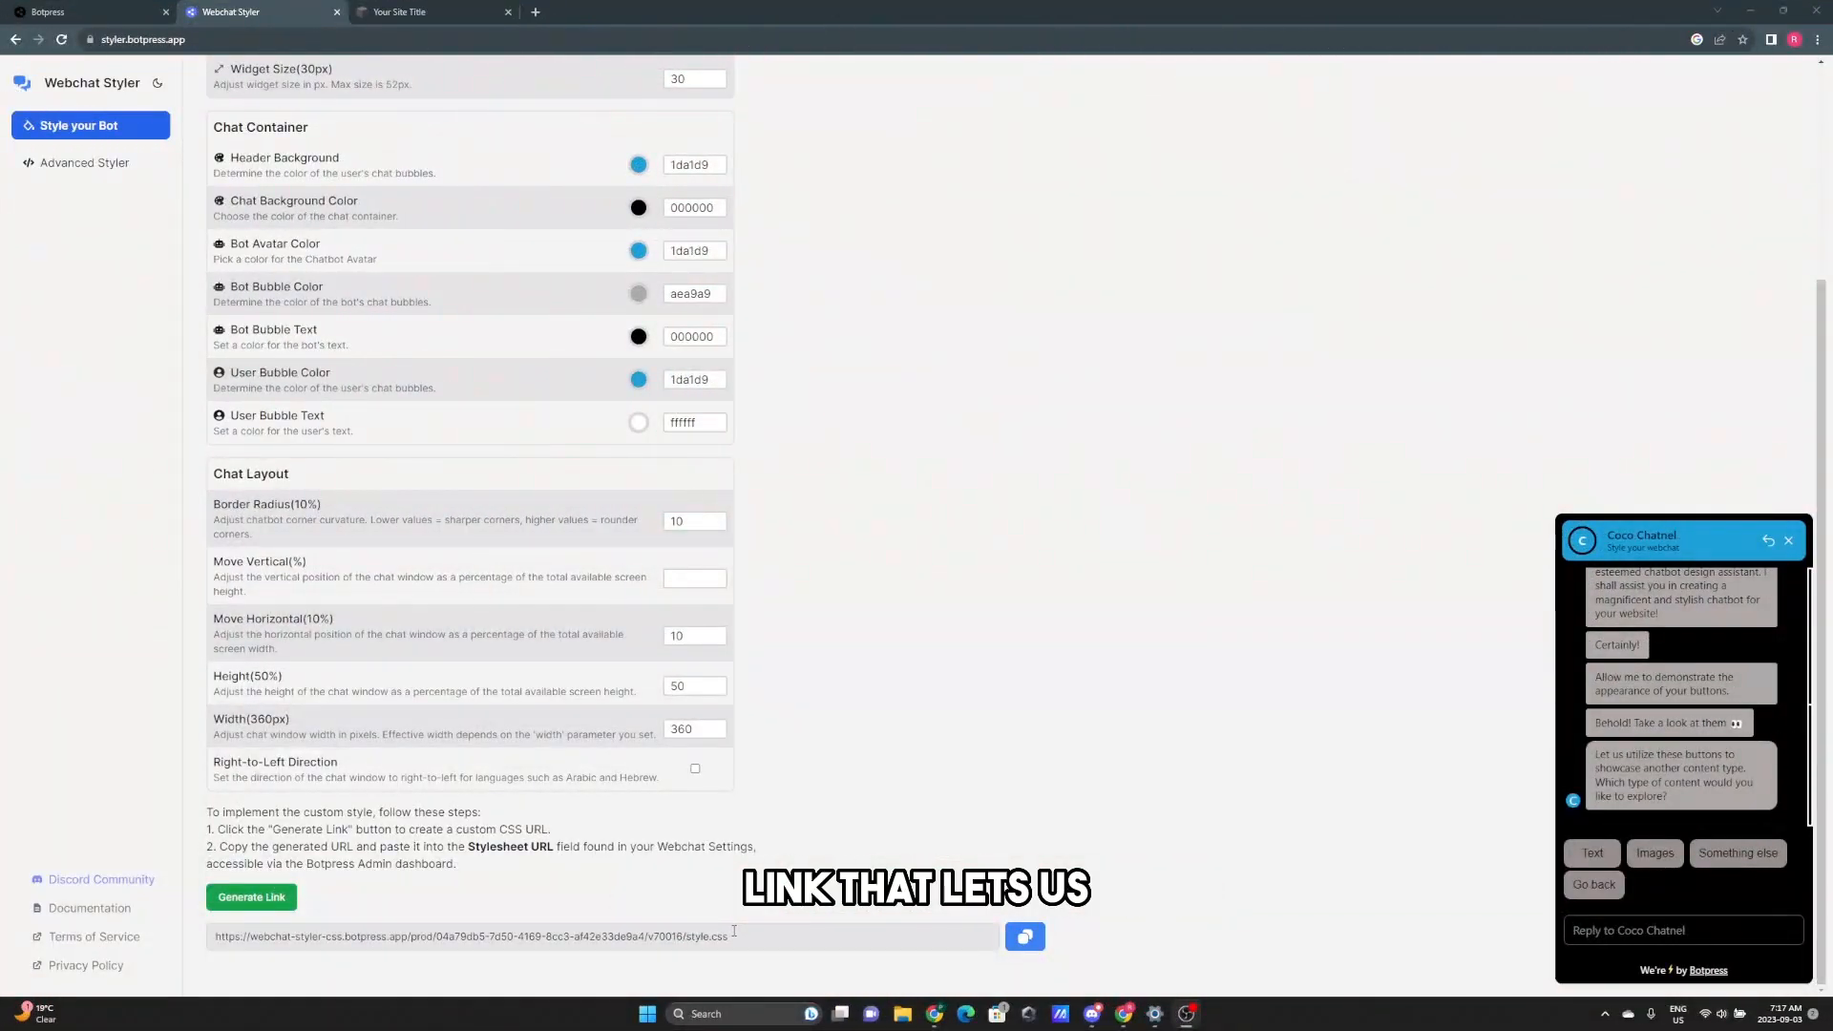
click(1024, 936)
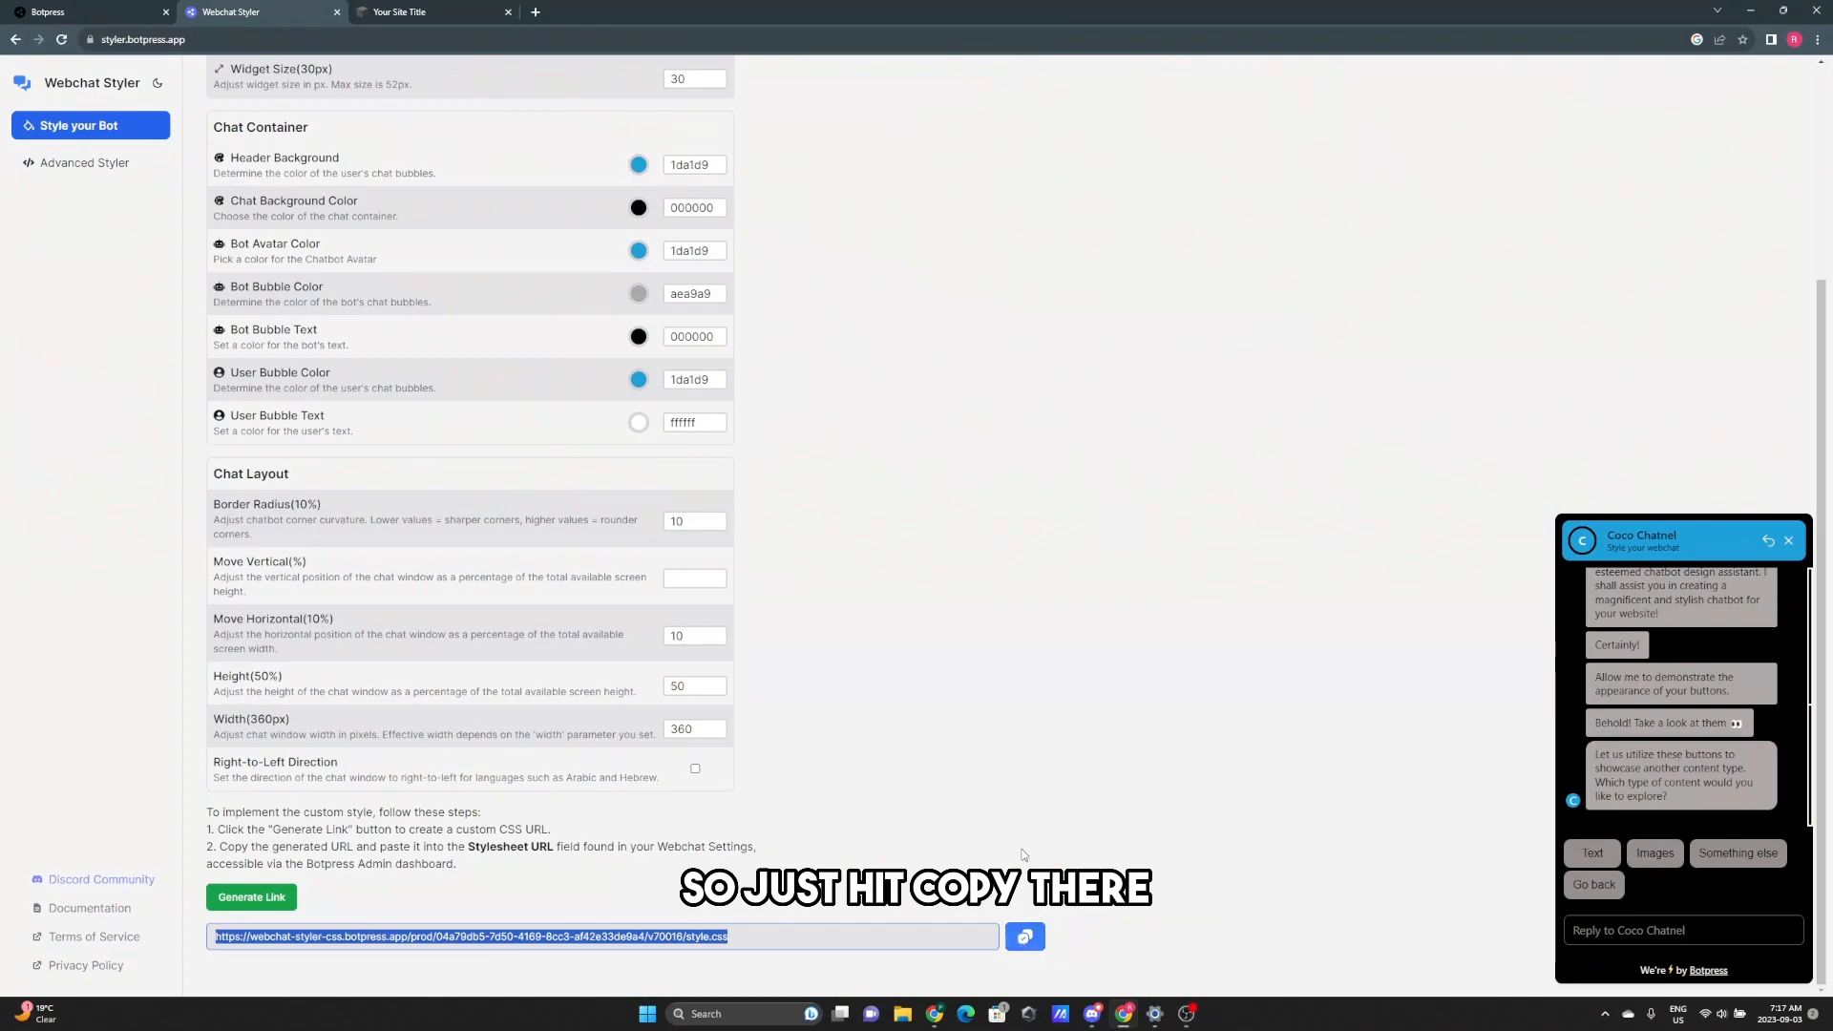
click(36, 9)
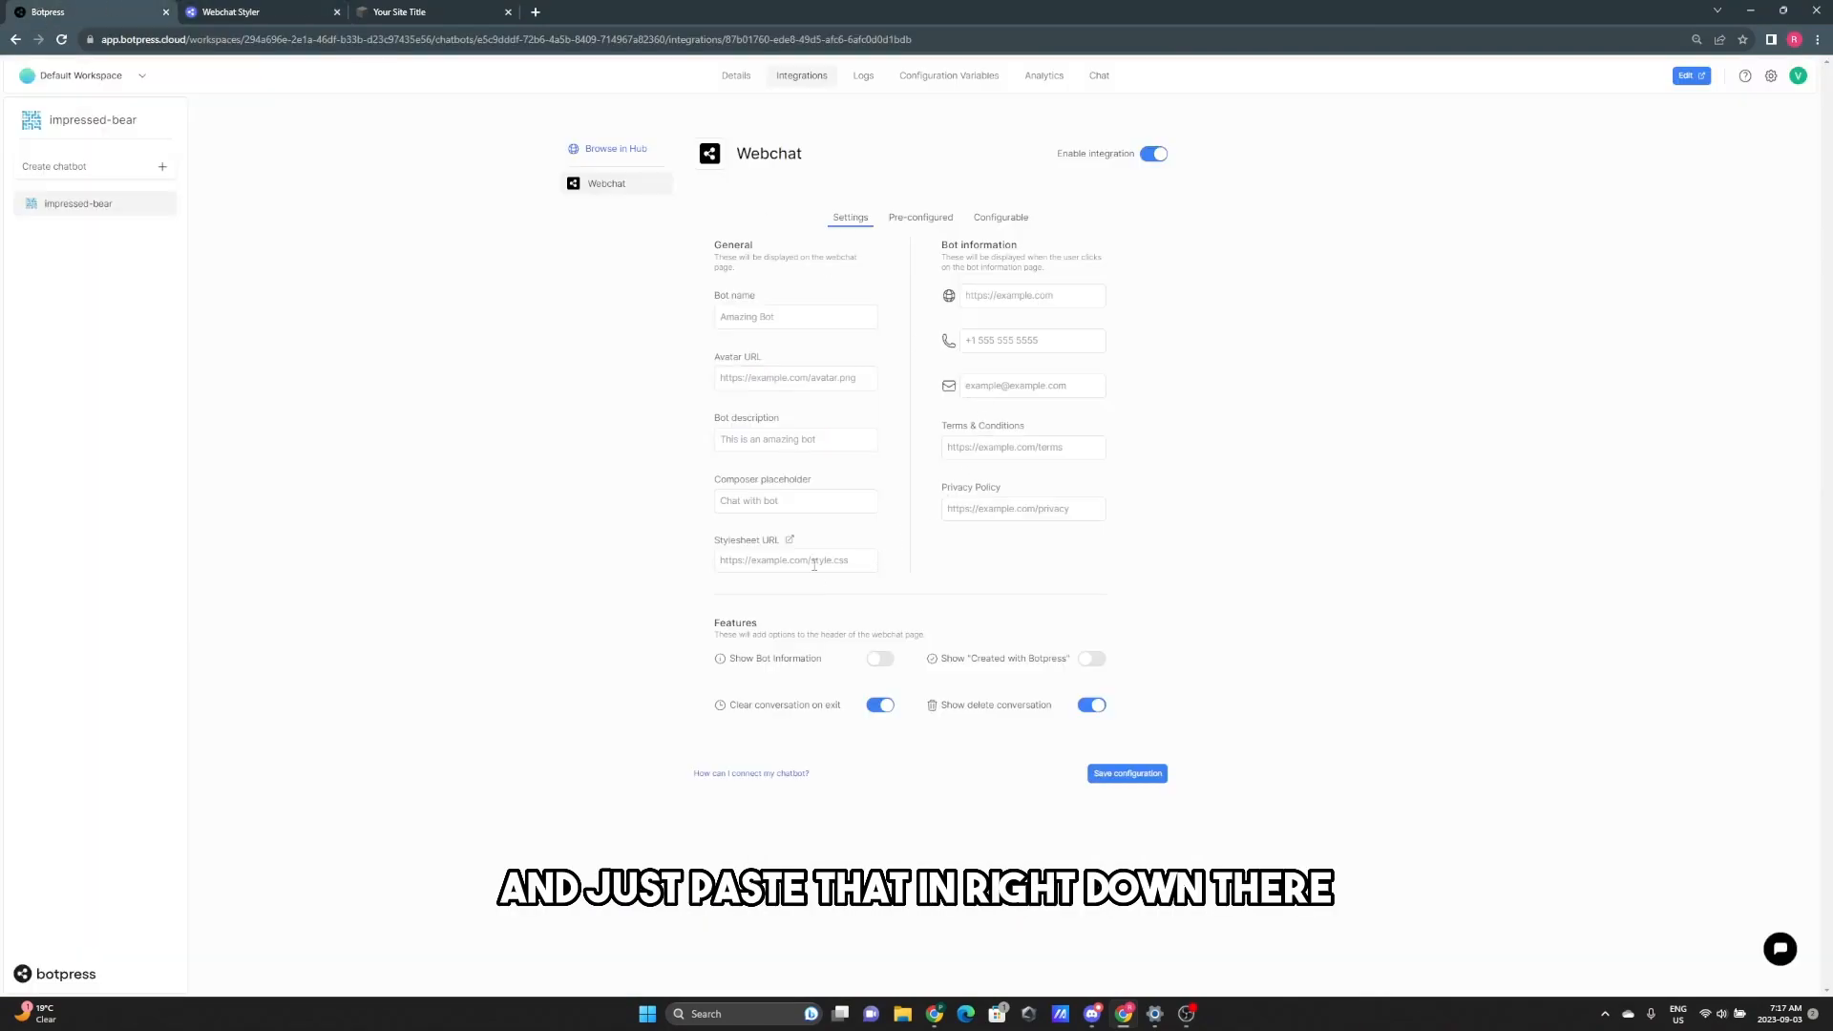
- Paste the stylesheet URL and set the composer placeholder to 'Chat with us!'
key(ctrl+v)
click(1067, 587)
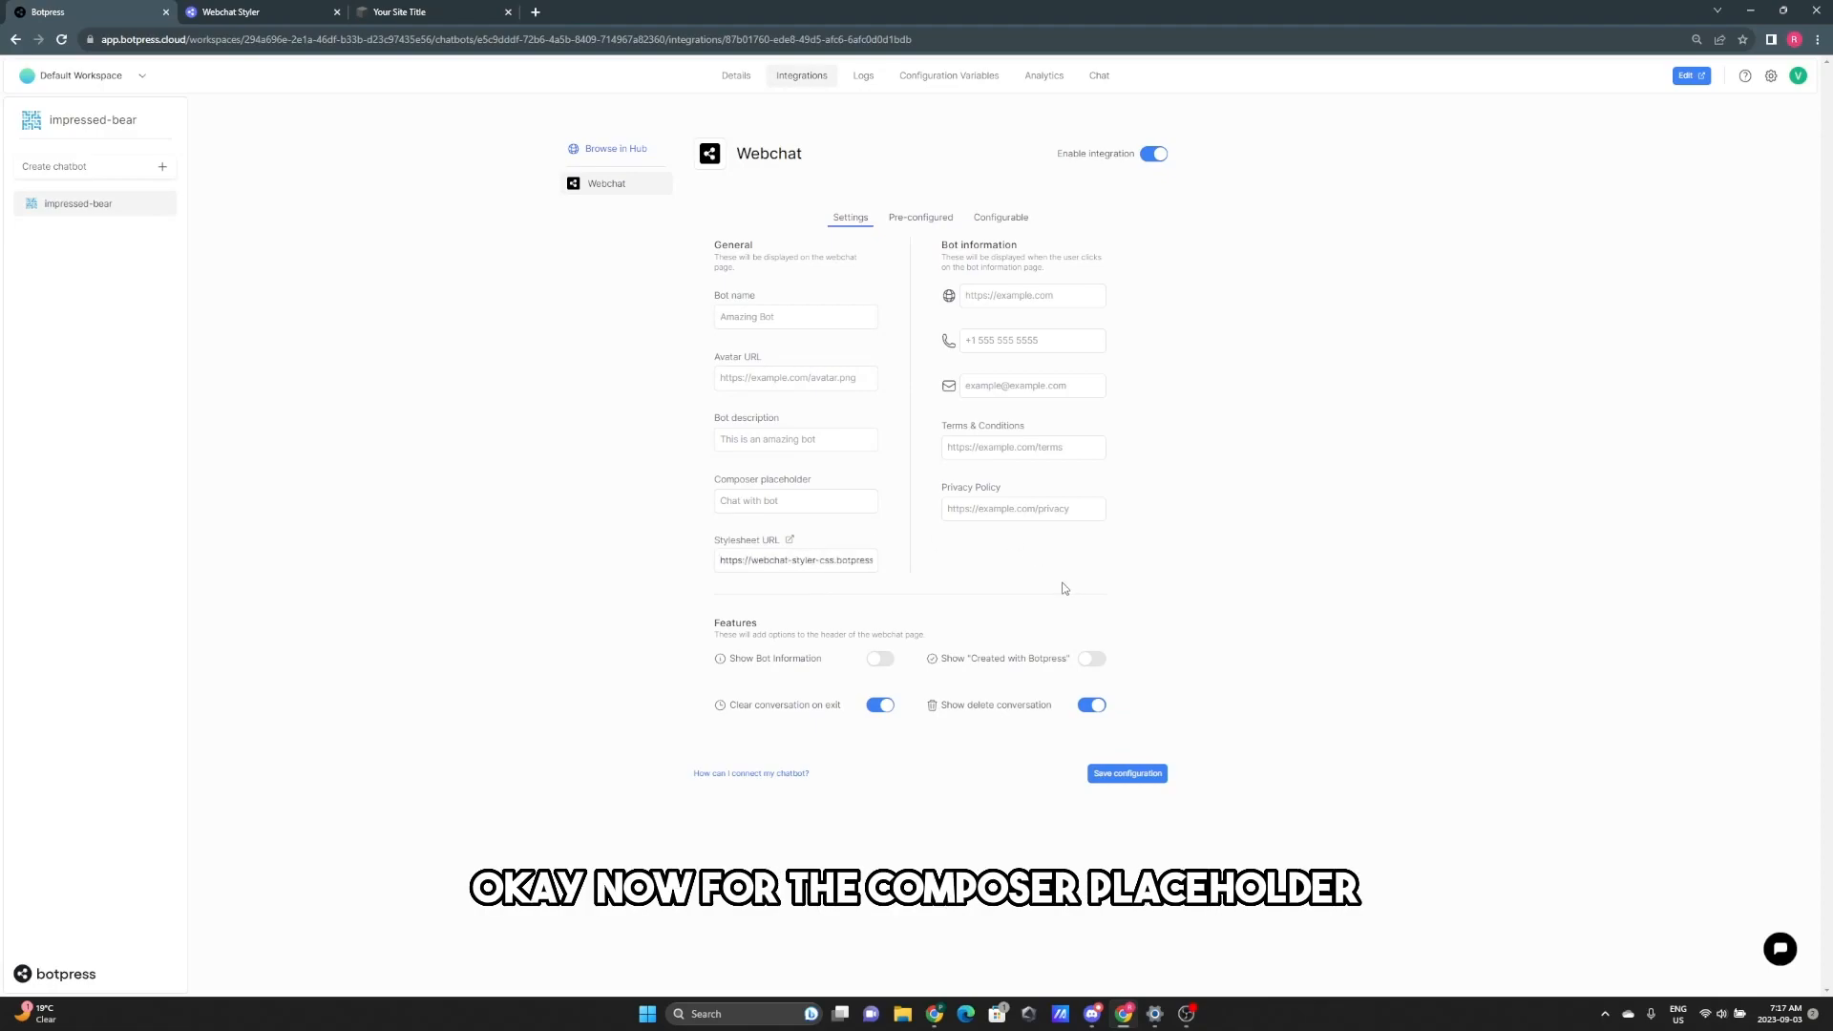
click(848, 501)
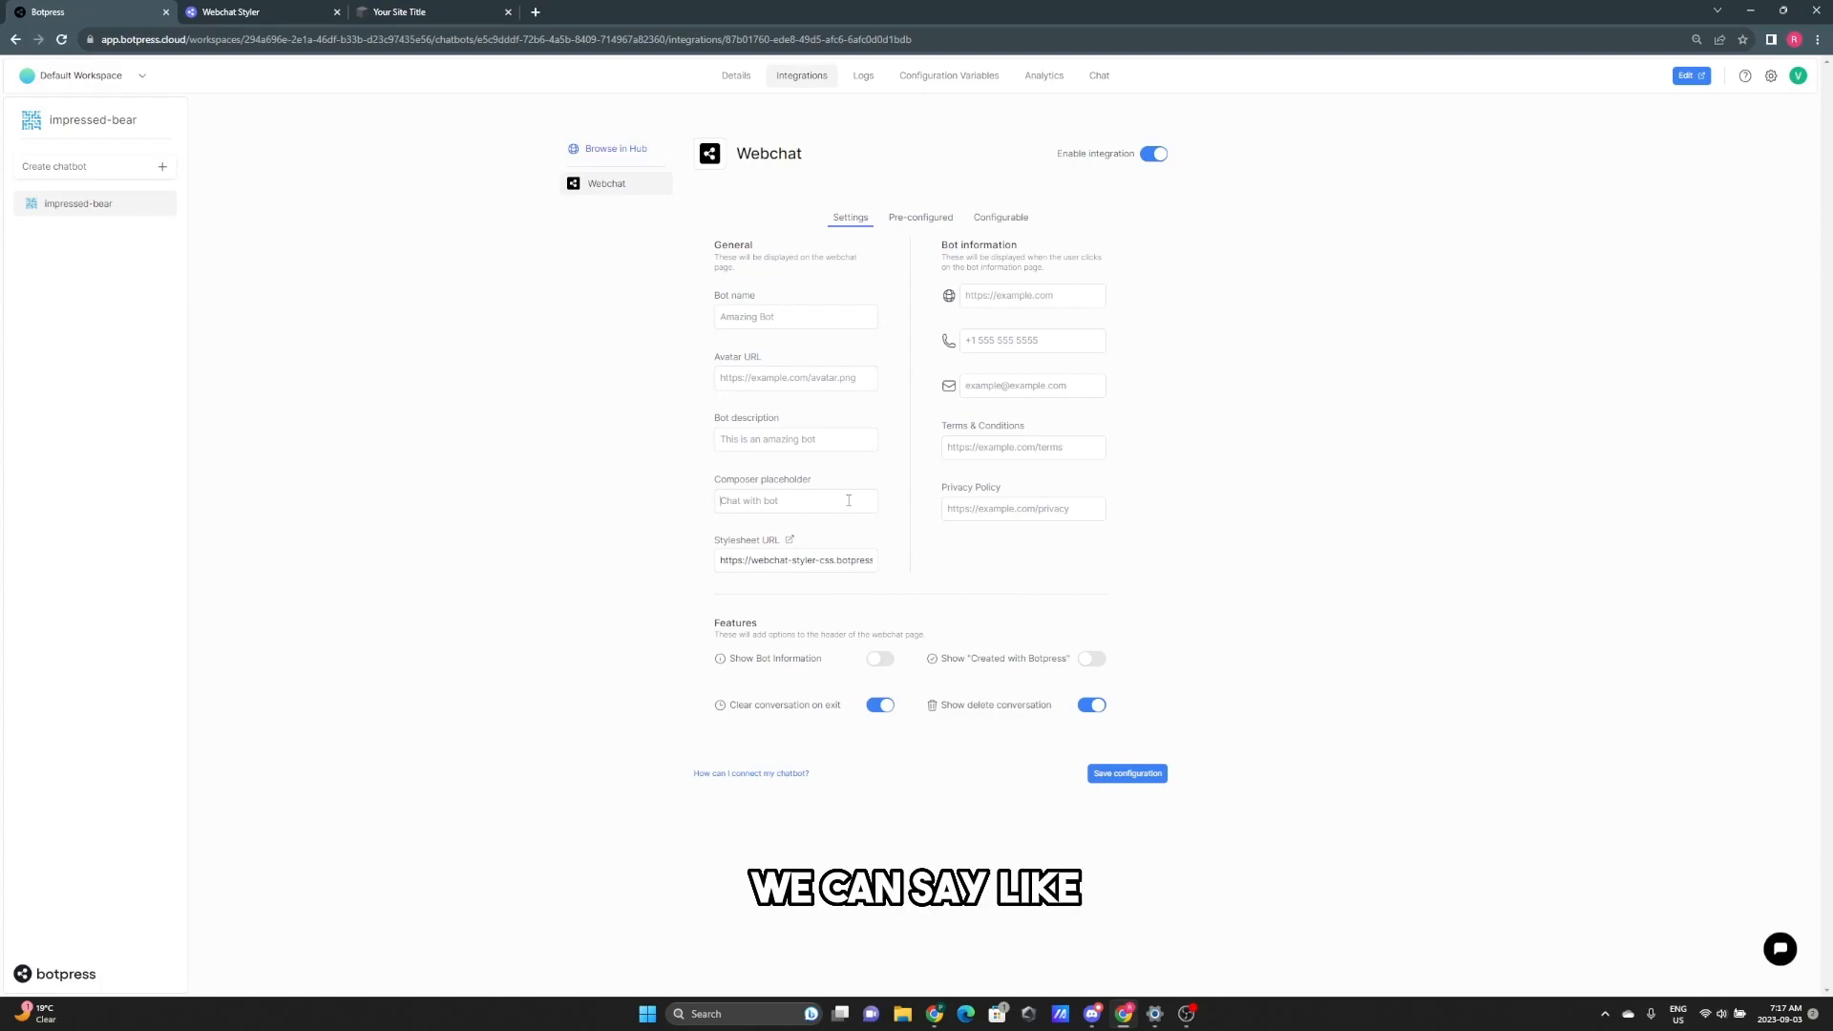
text(Chat with us!)
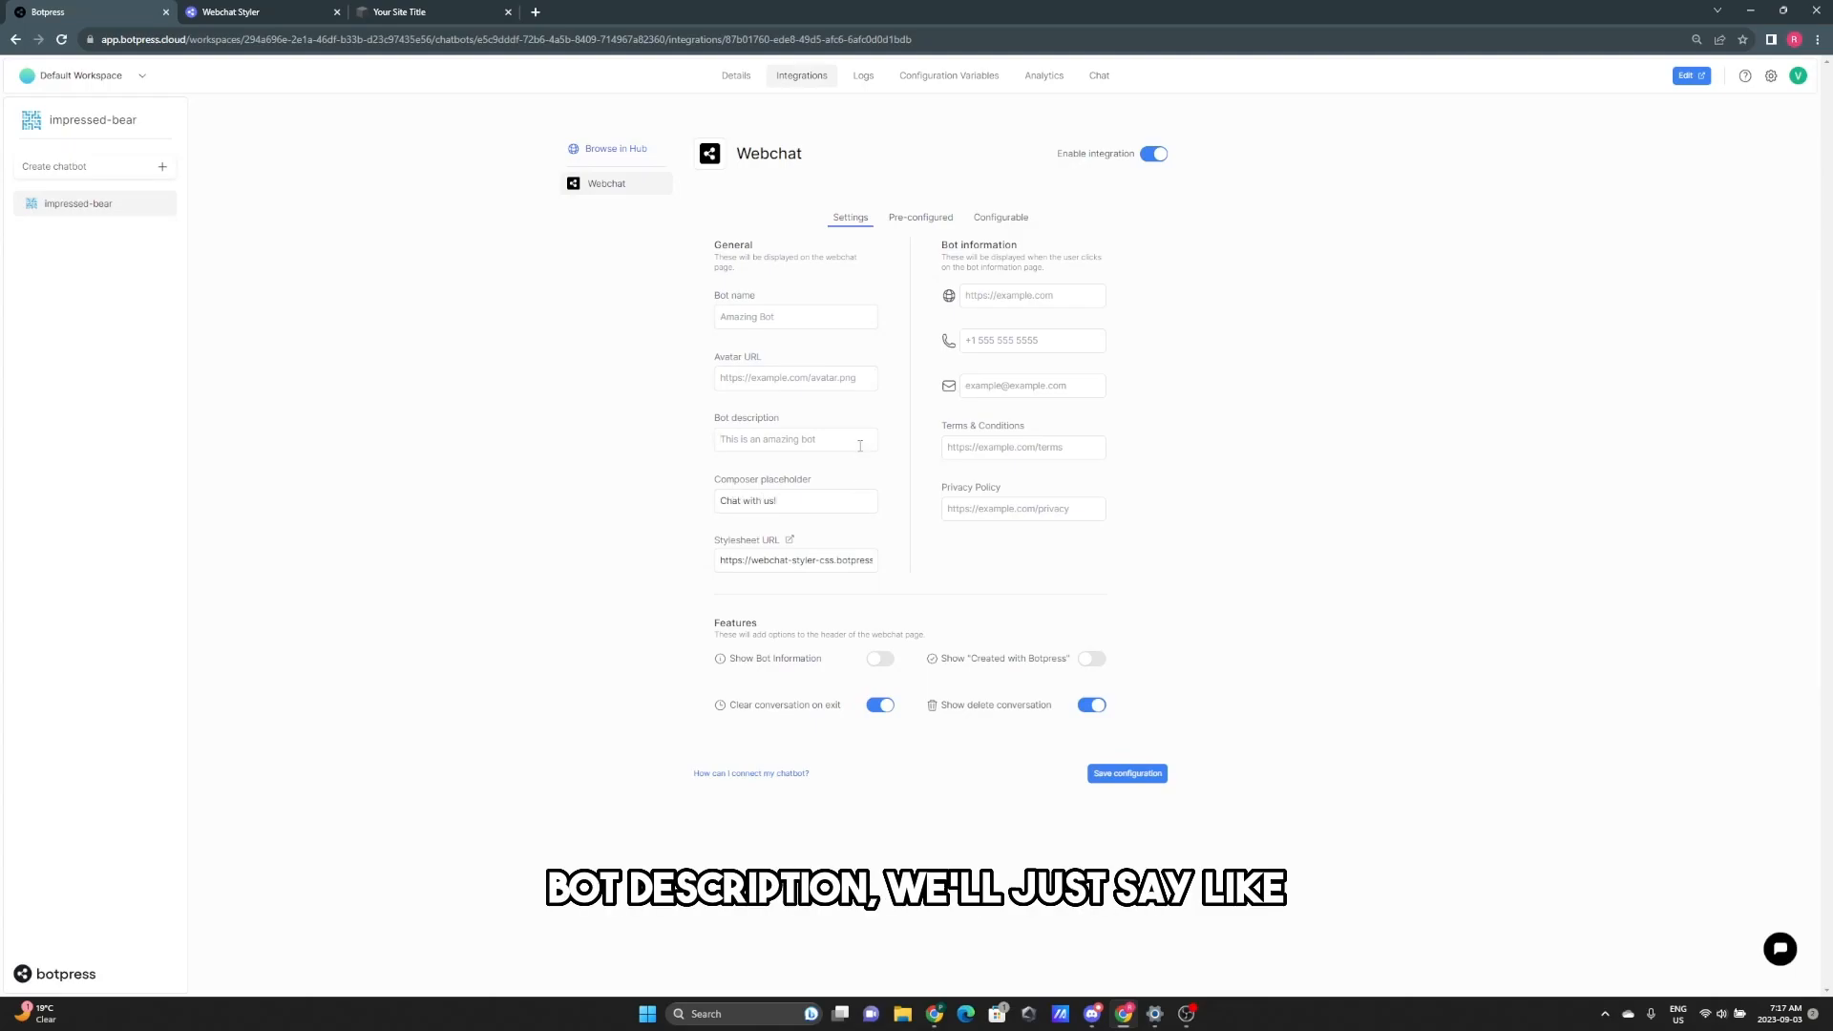
- Set description 'Built by synthesyncAI' and bot name 'jack', then save the configuration
click(860, 446)
text(Bui)
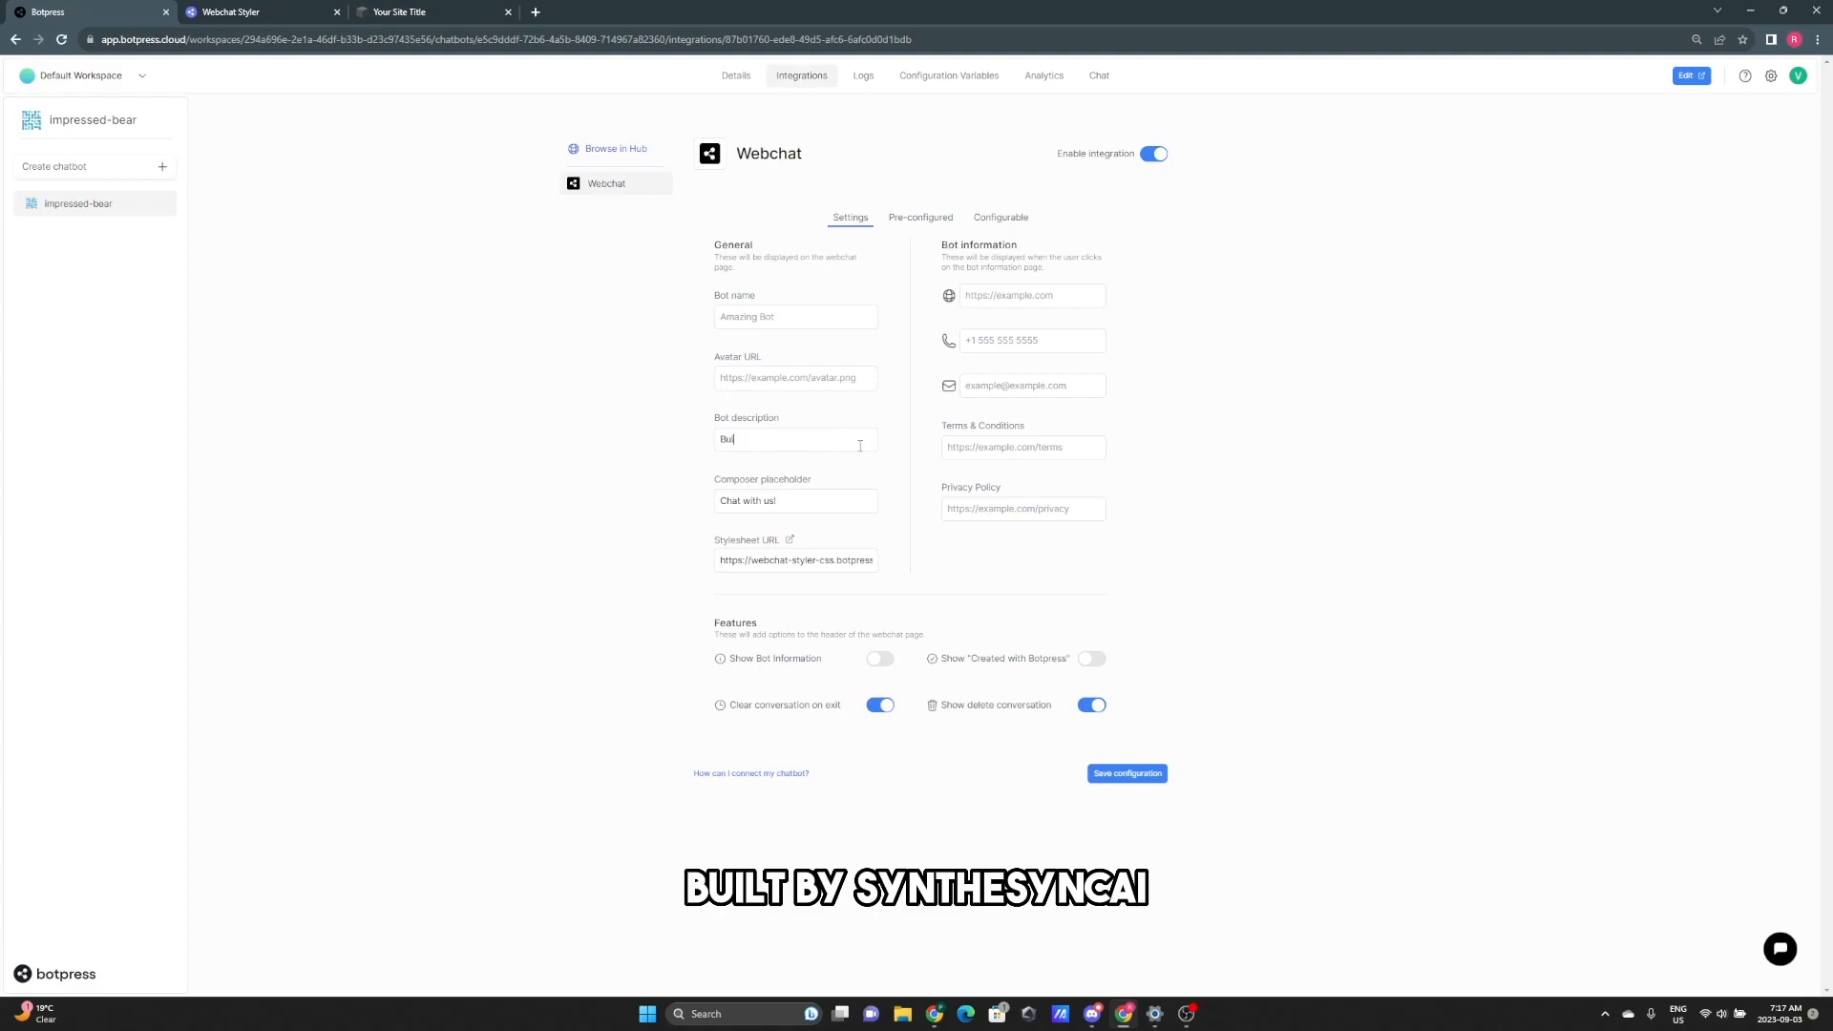
text(lt by synthesyncAI!)
click(823, 323)
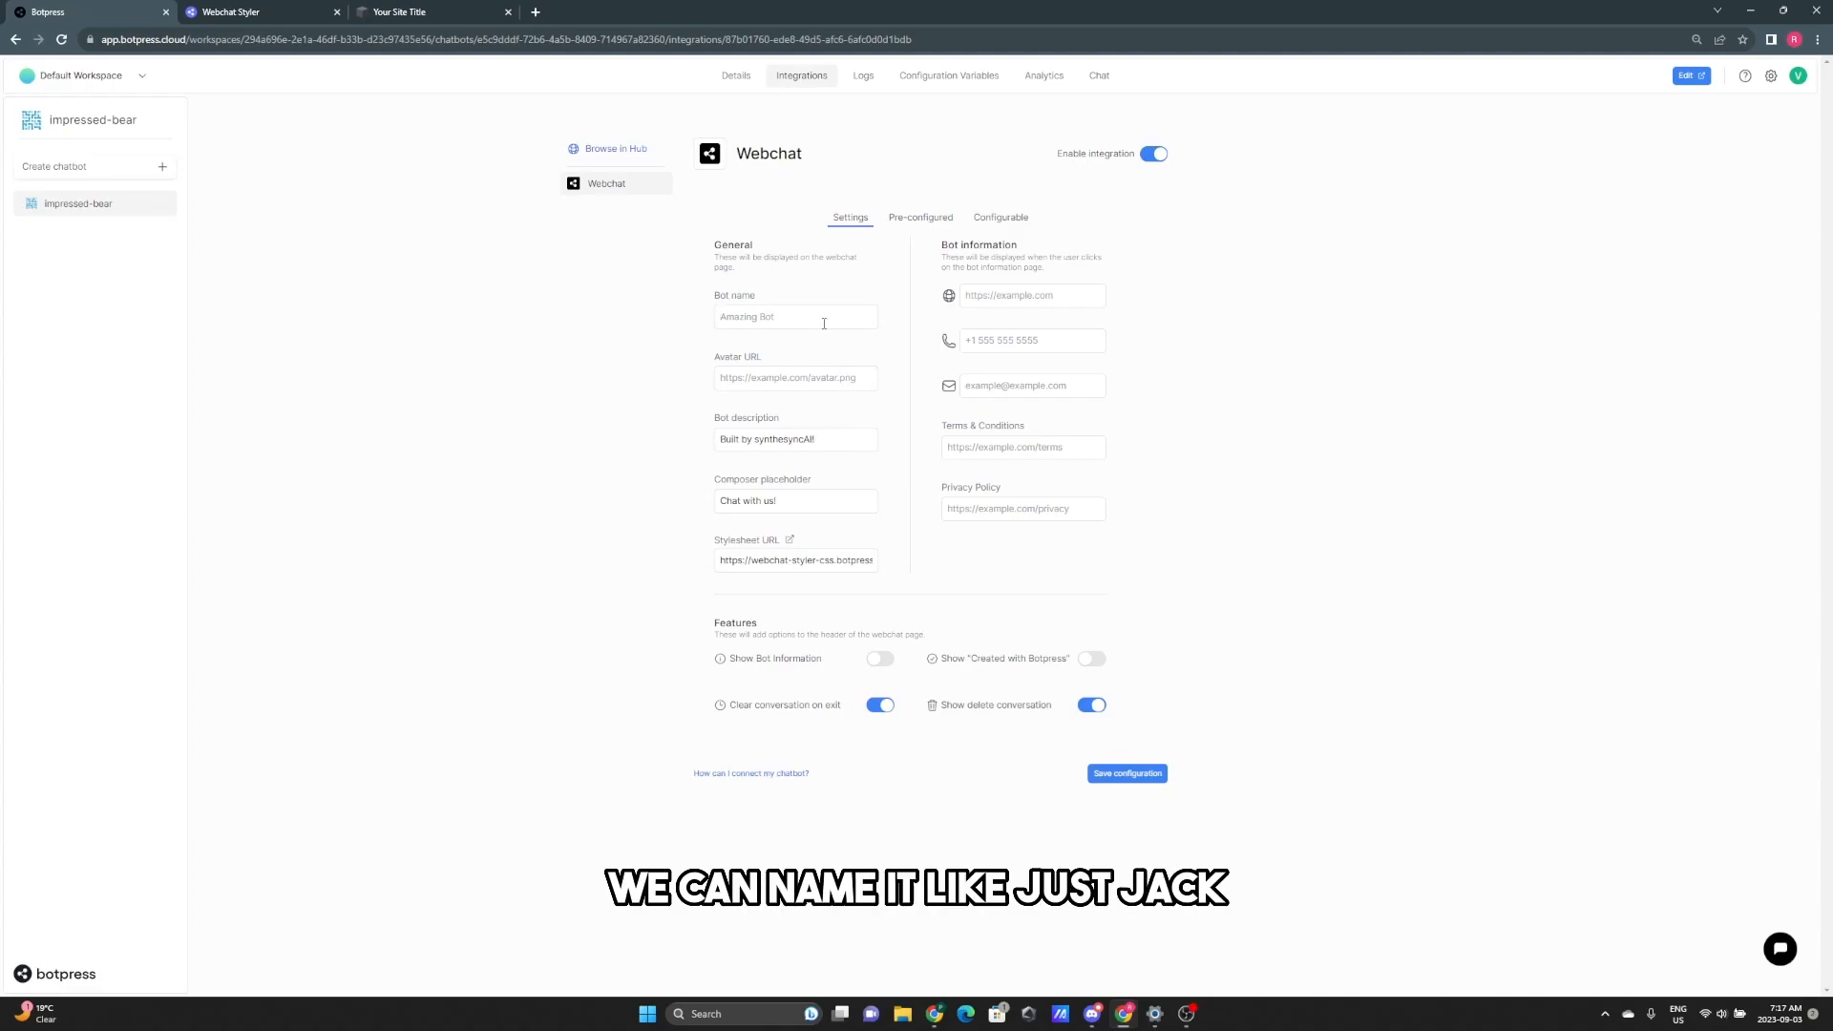
text(jack)
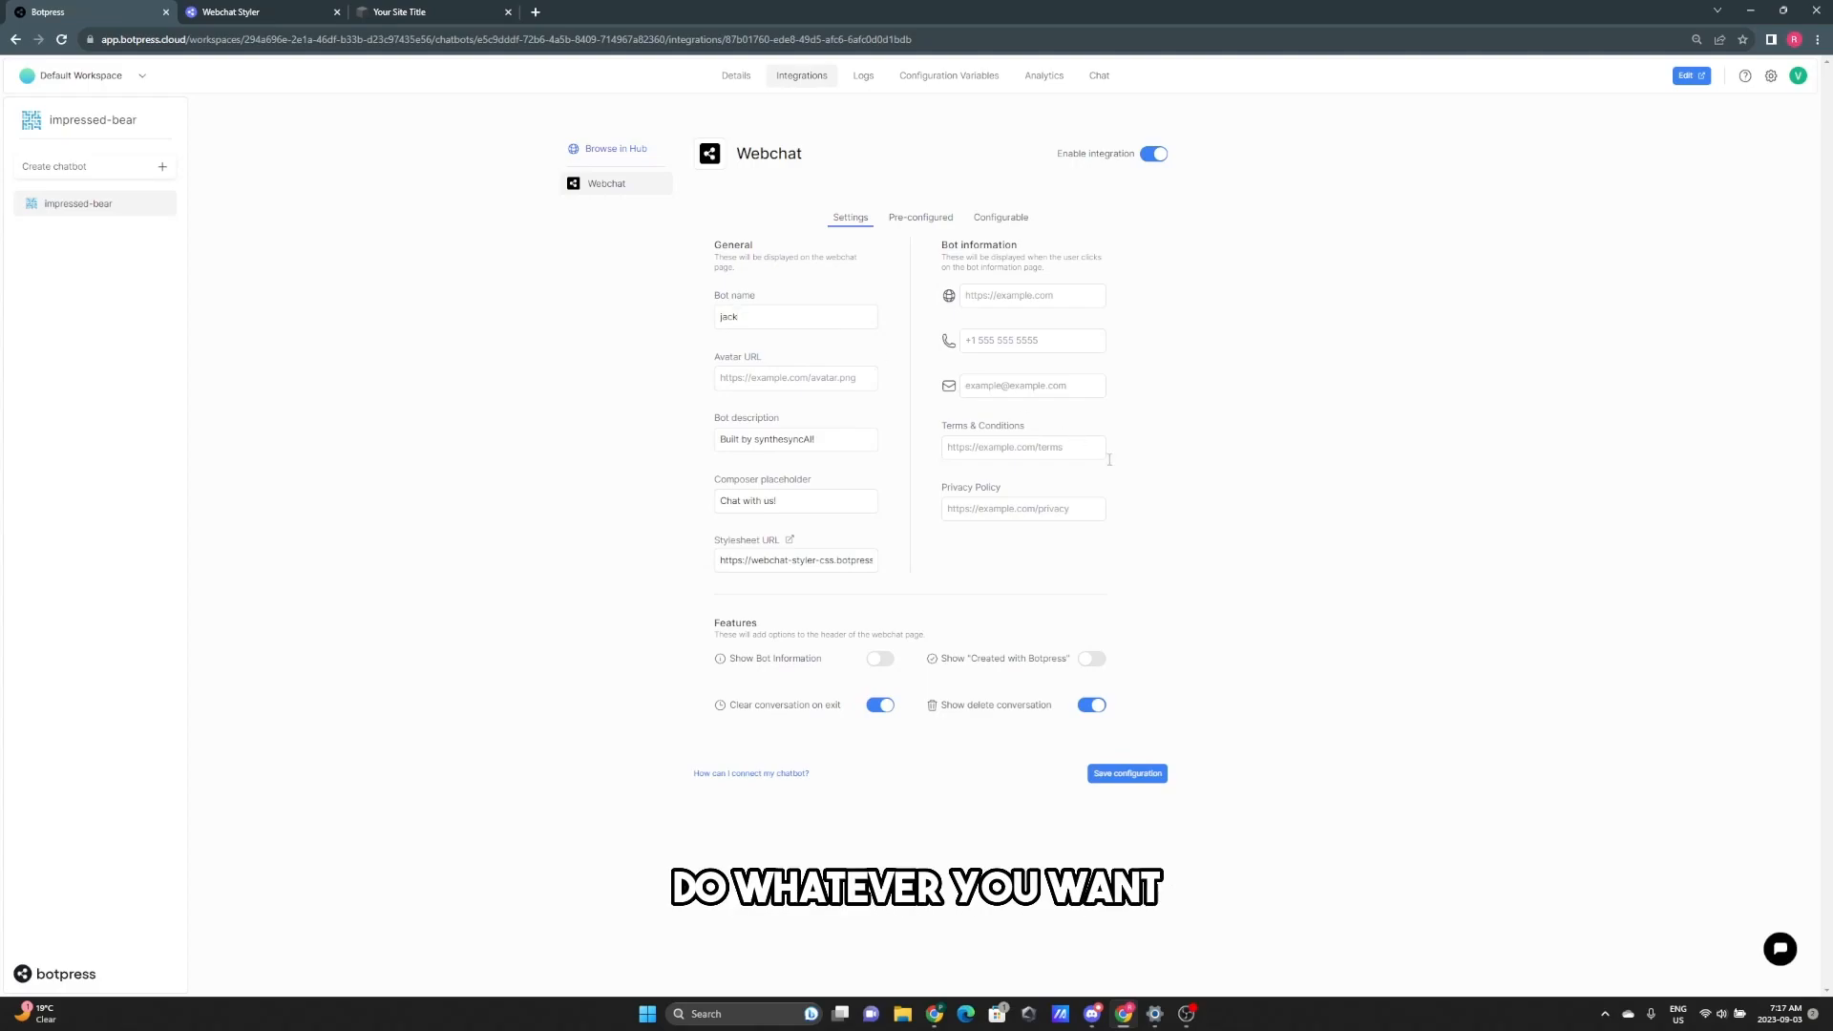
click(1151, 776)
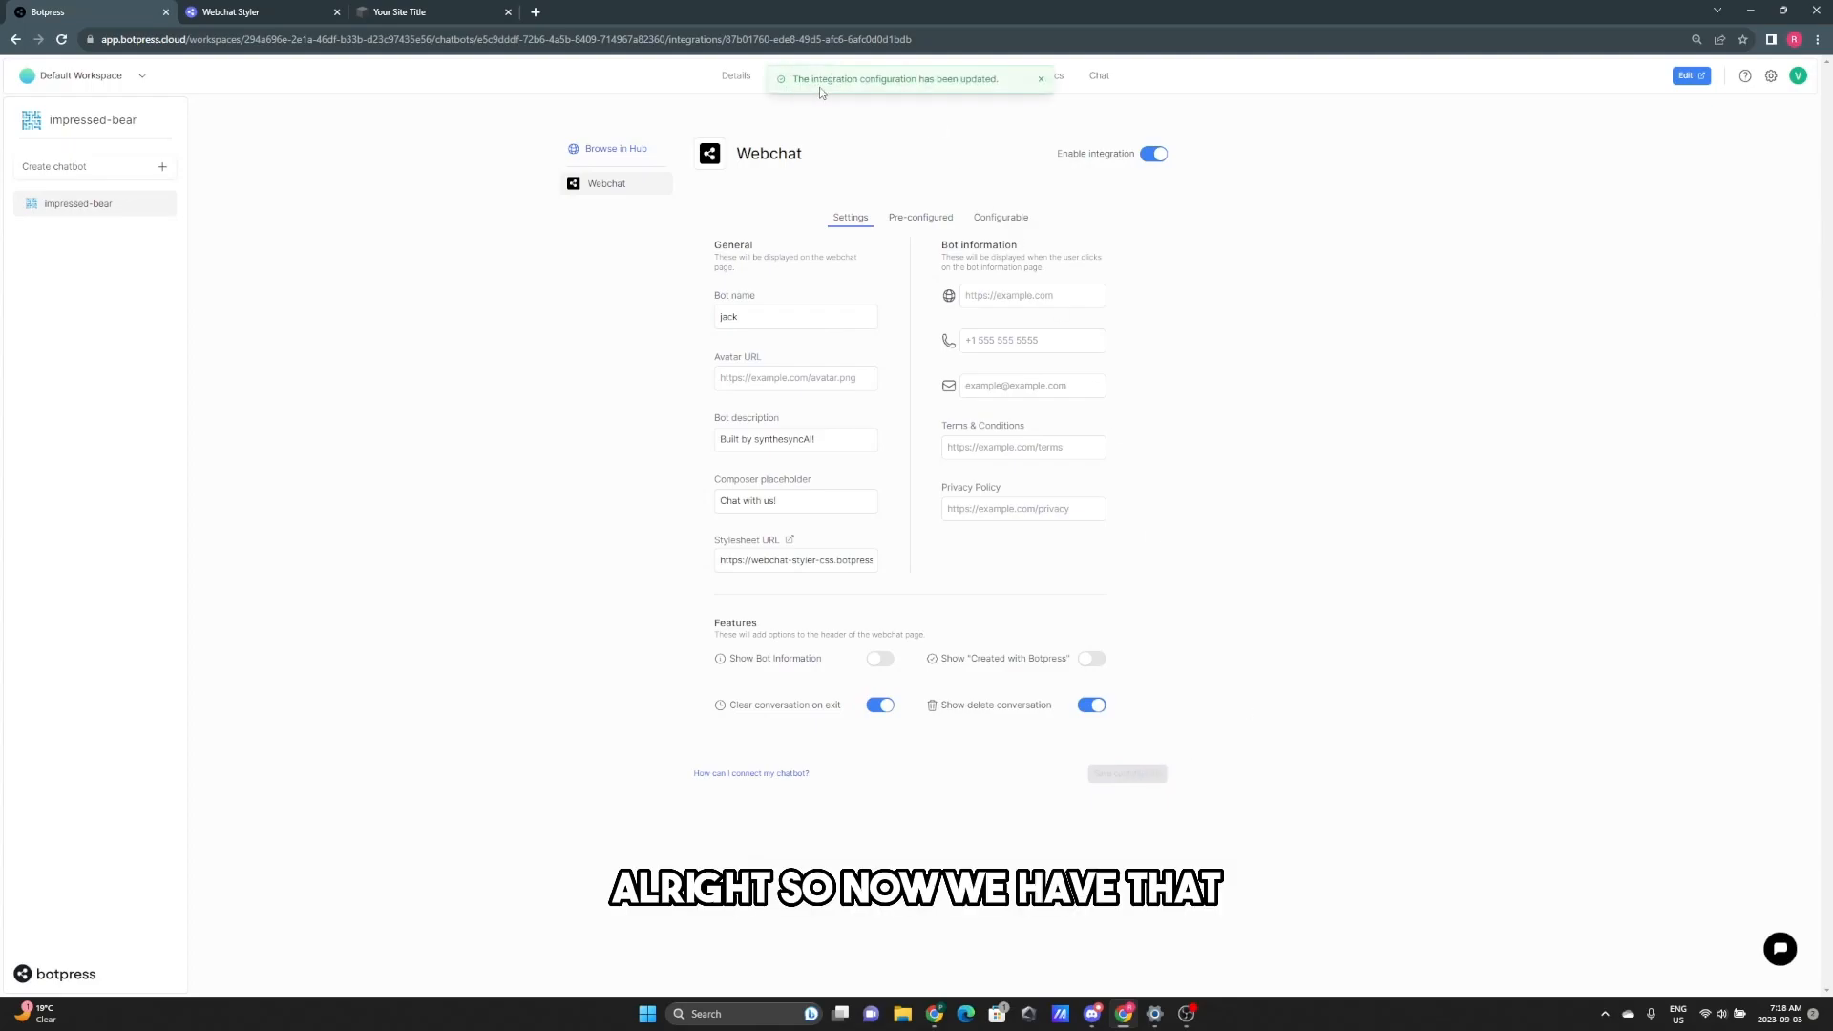
click(1019, 227)
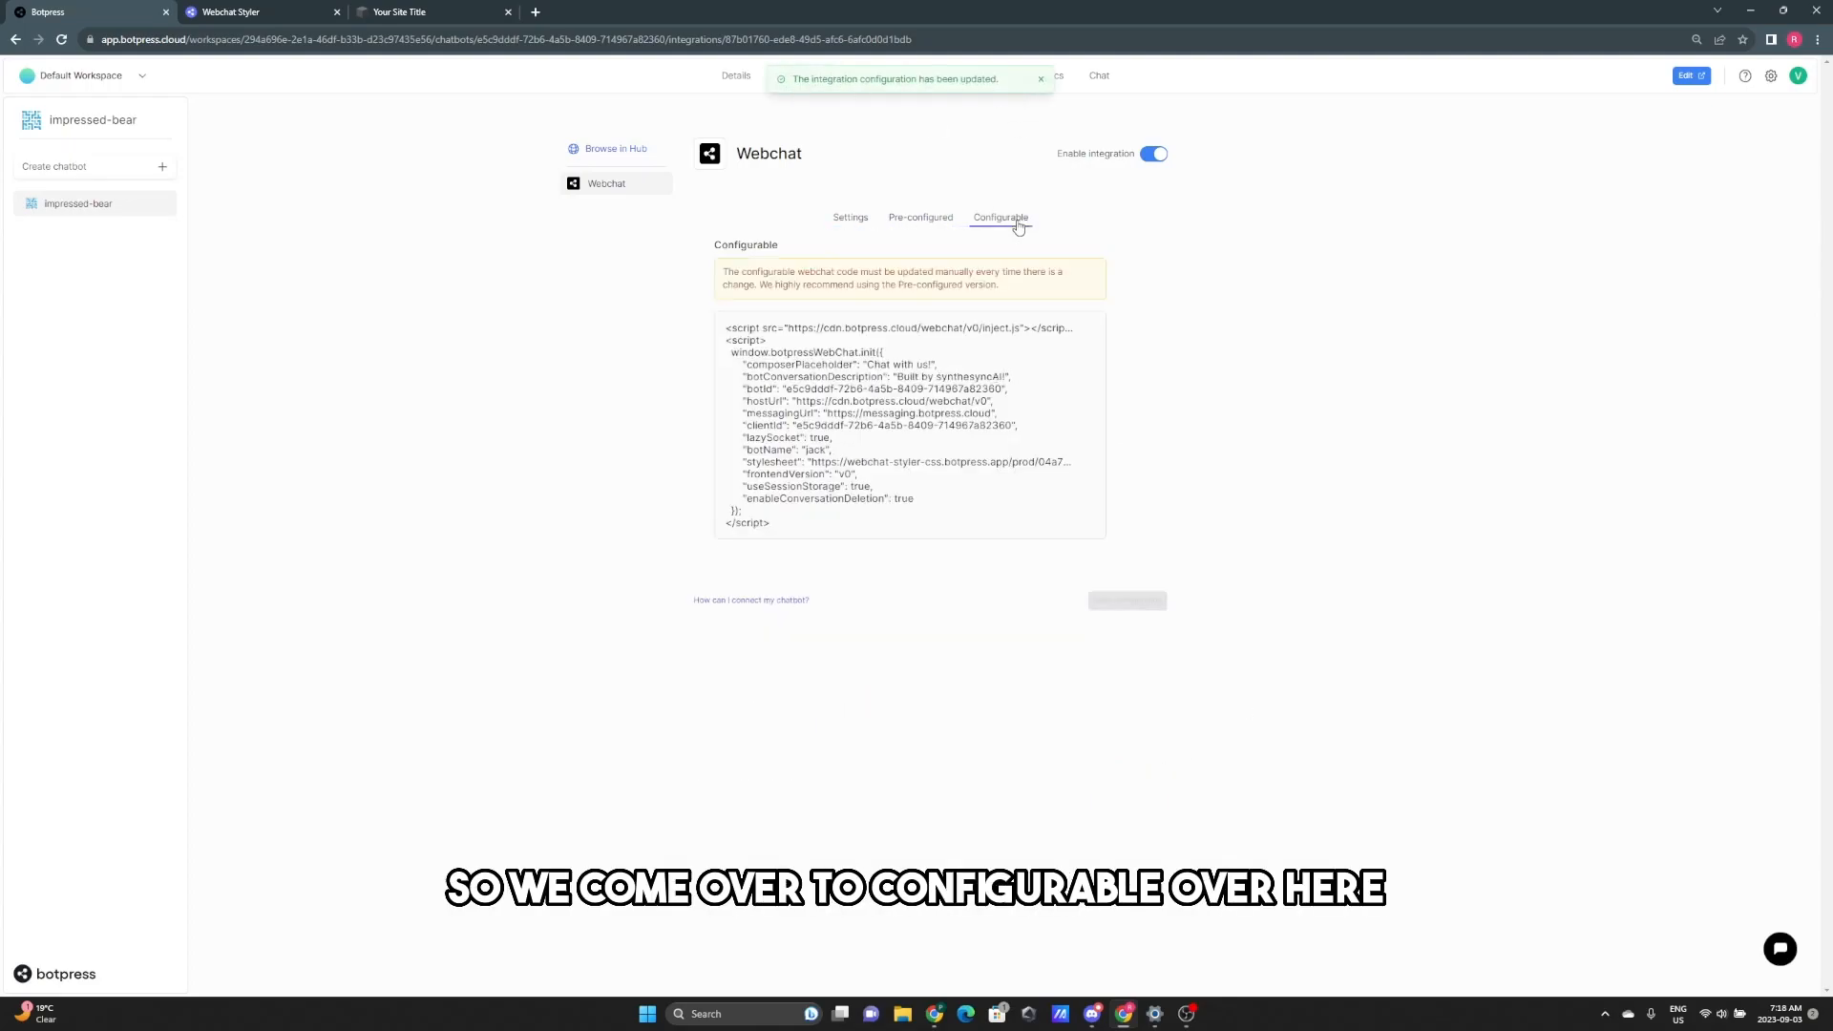
- Copy the configurable Botpress webchat embed script and switch to the Squarespace site
click(1087, 330)
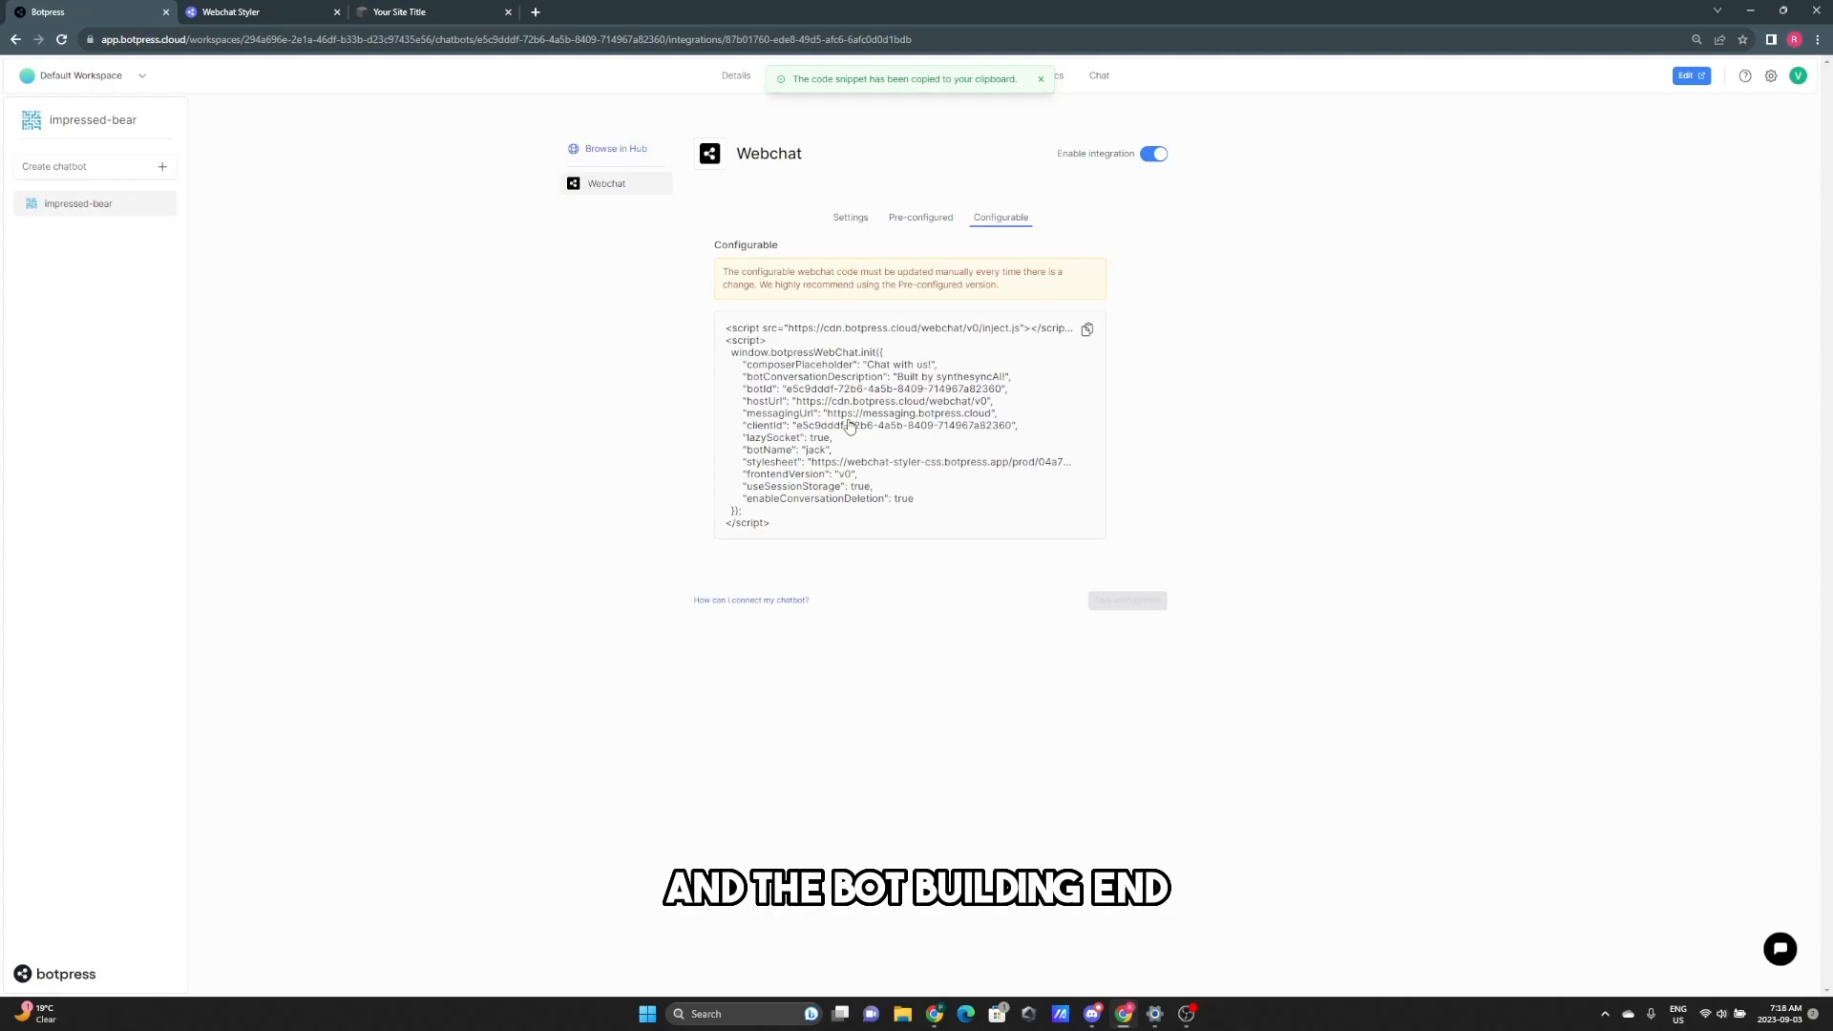
click(409, 12)
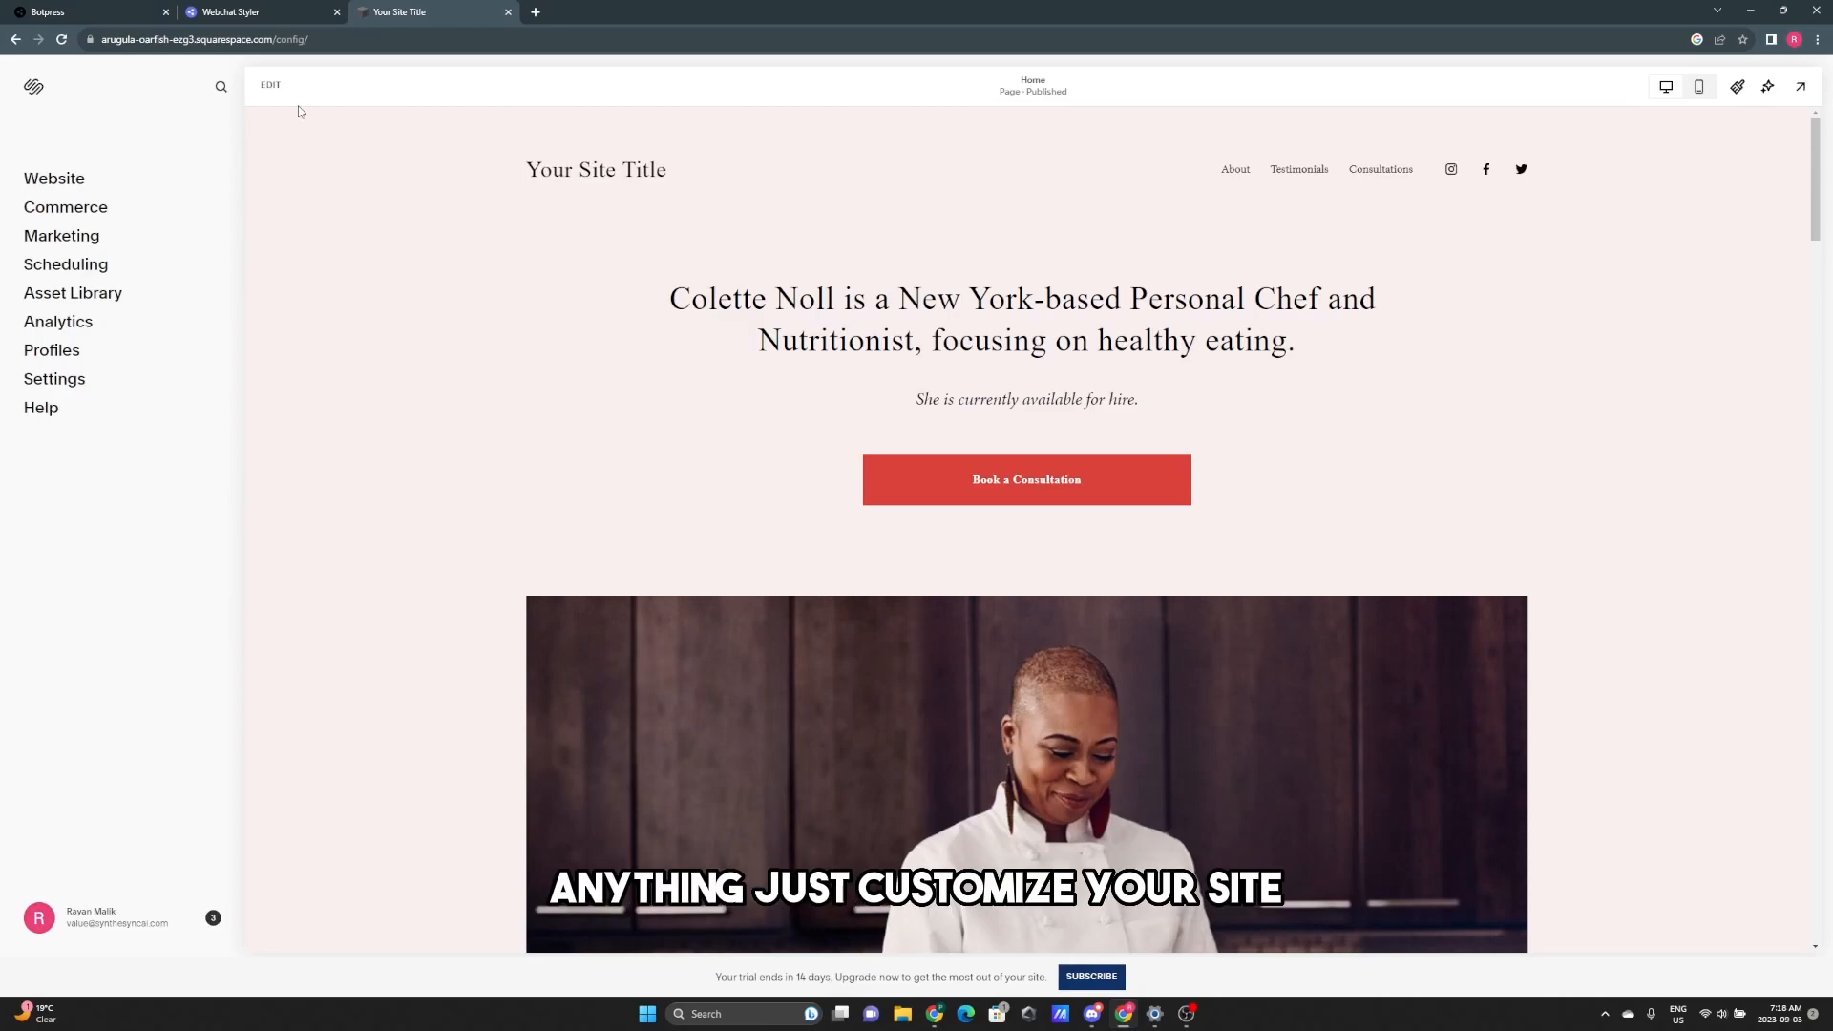
- Add an Embed block to the home page section over the chef image
click(272, 85)
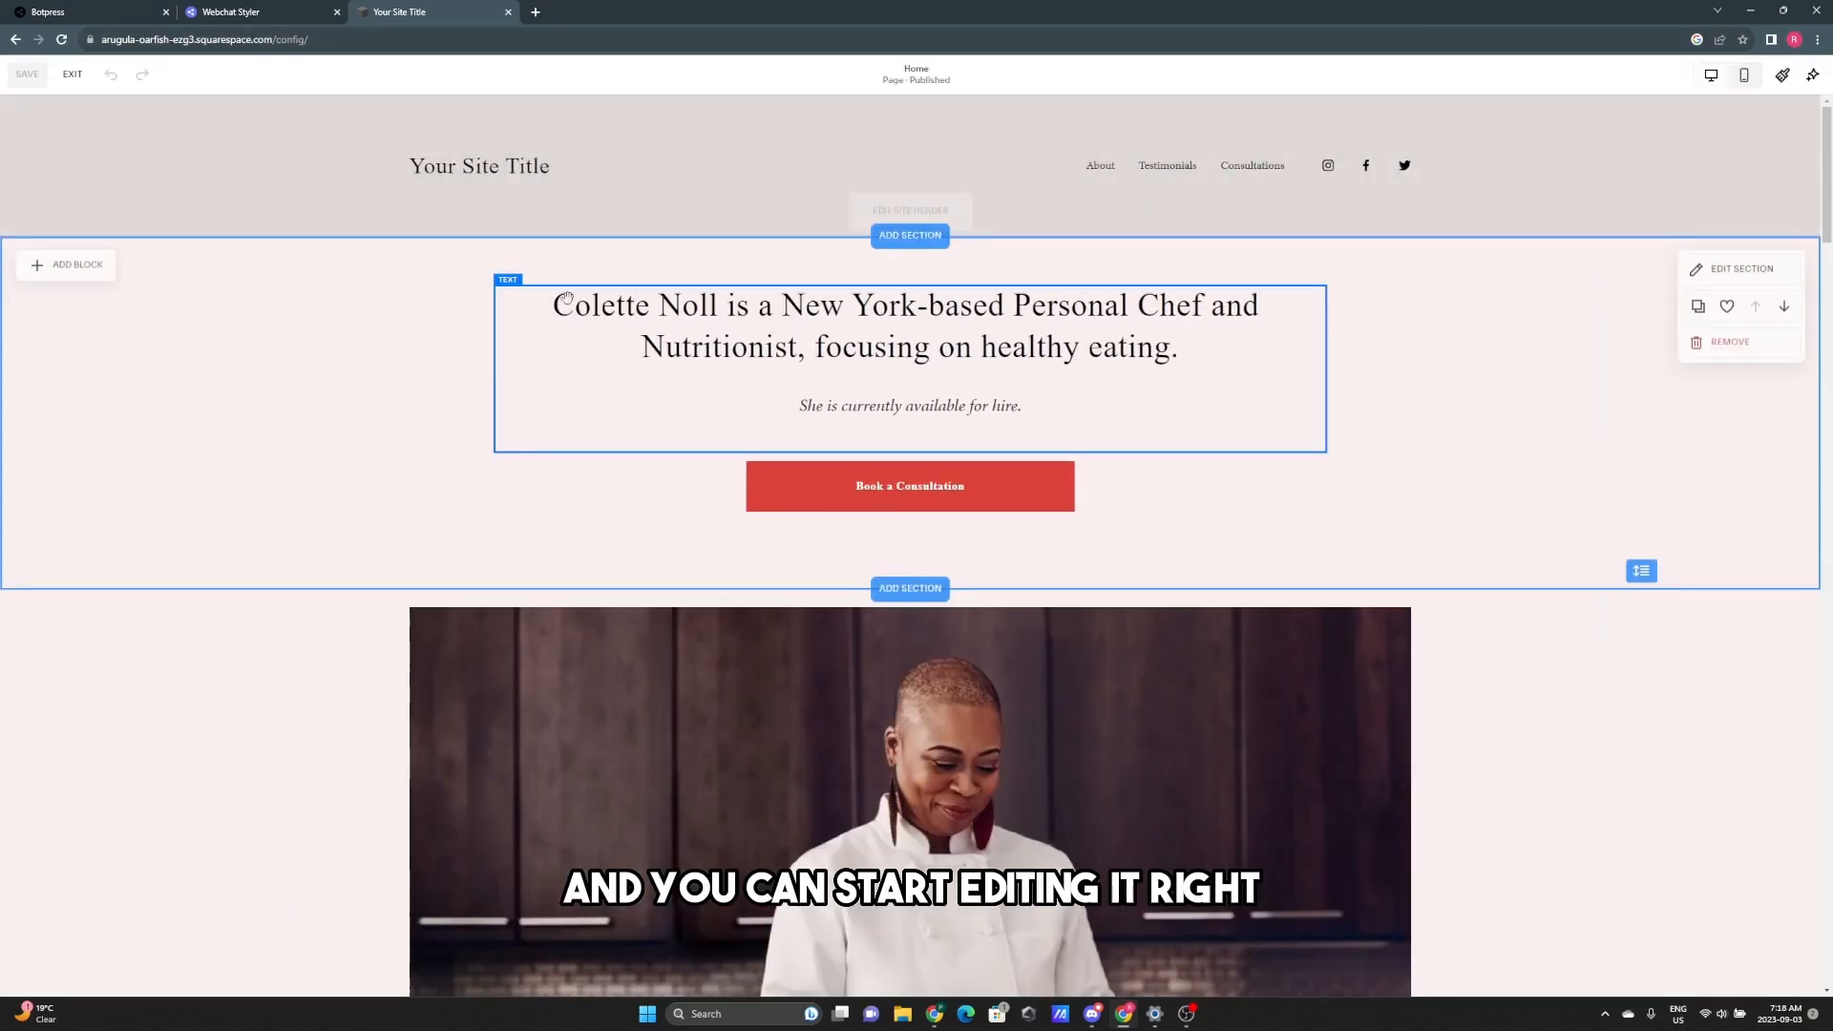
scroll(1708, 742, down, 4)
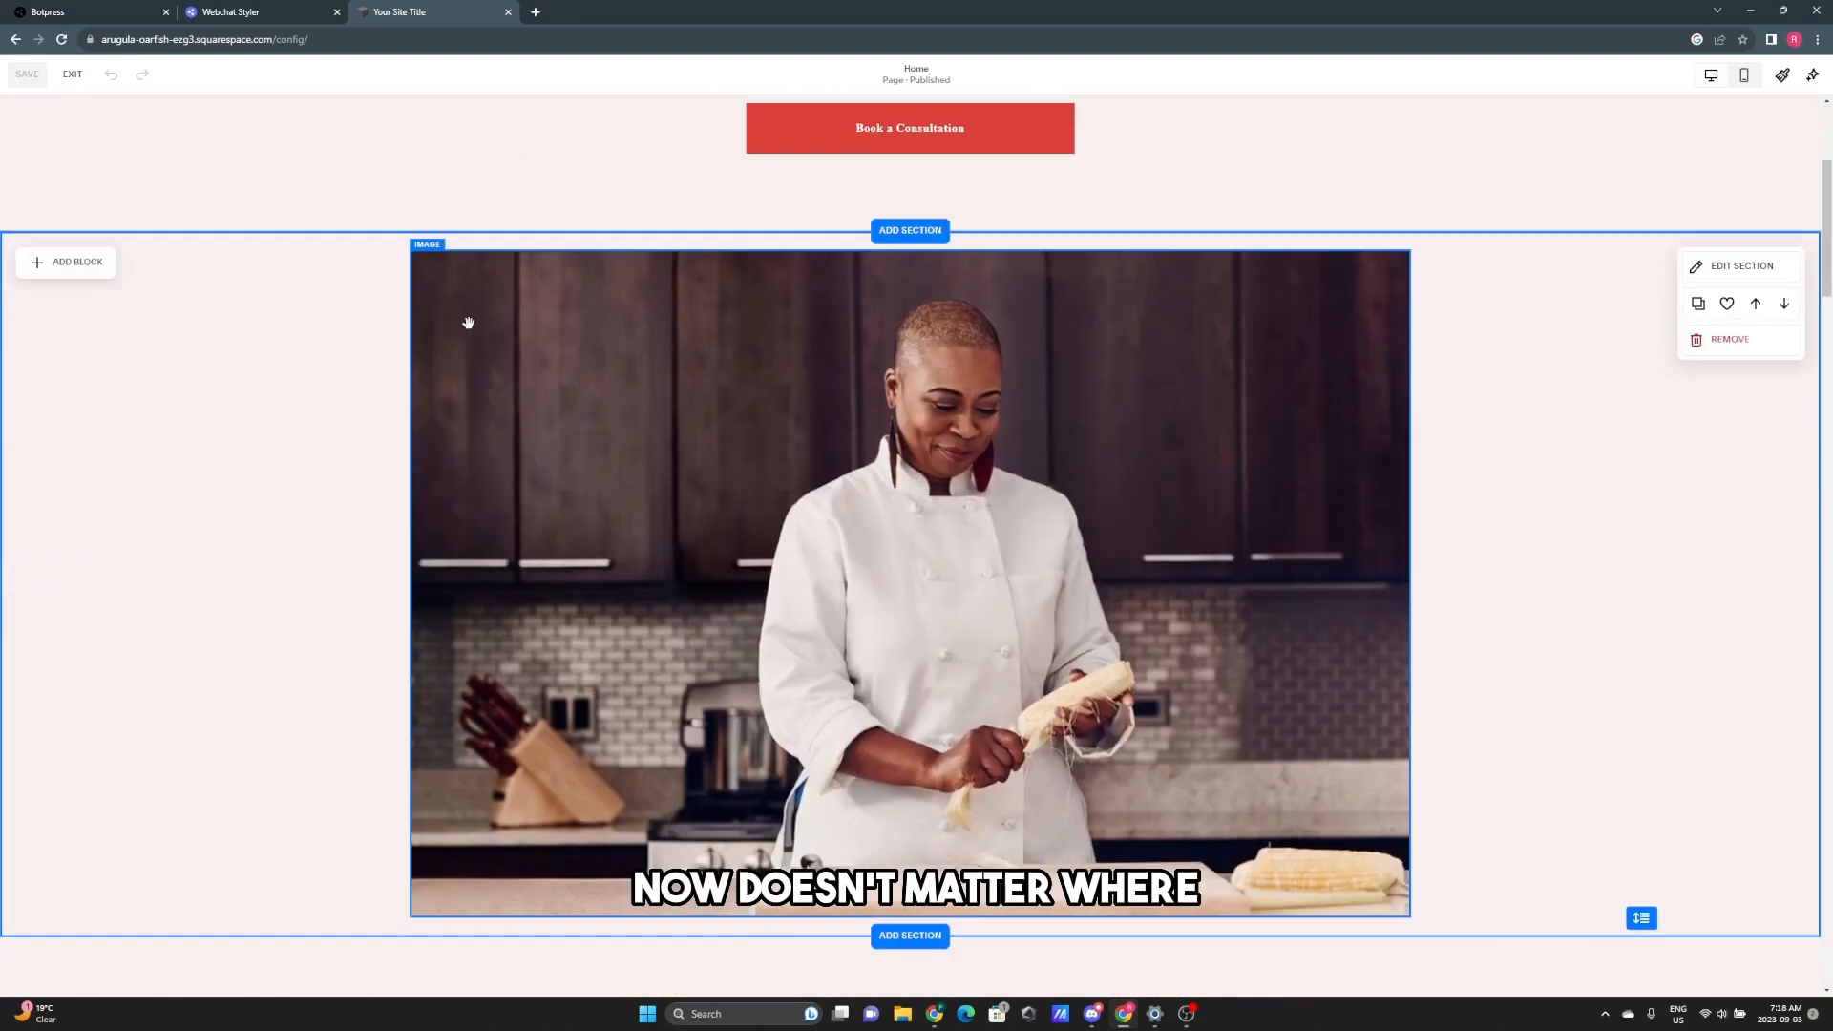
click(113, 258)
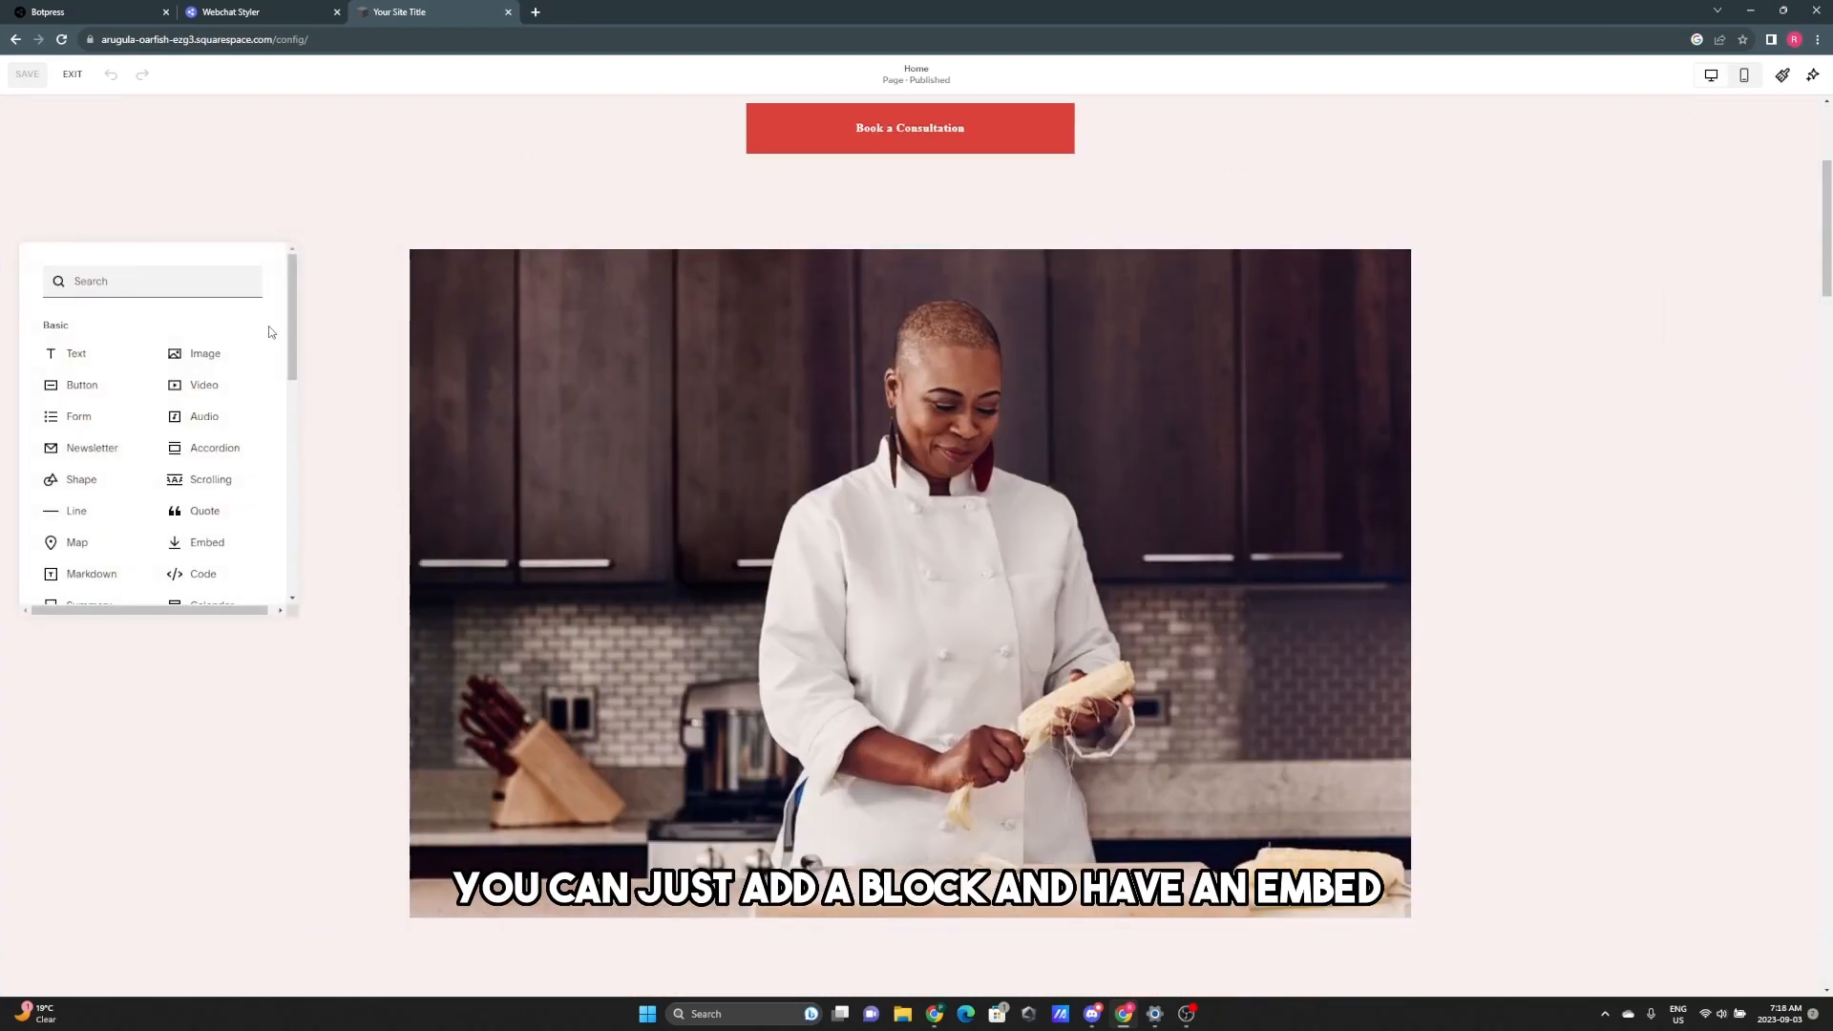
text(embed)
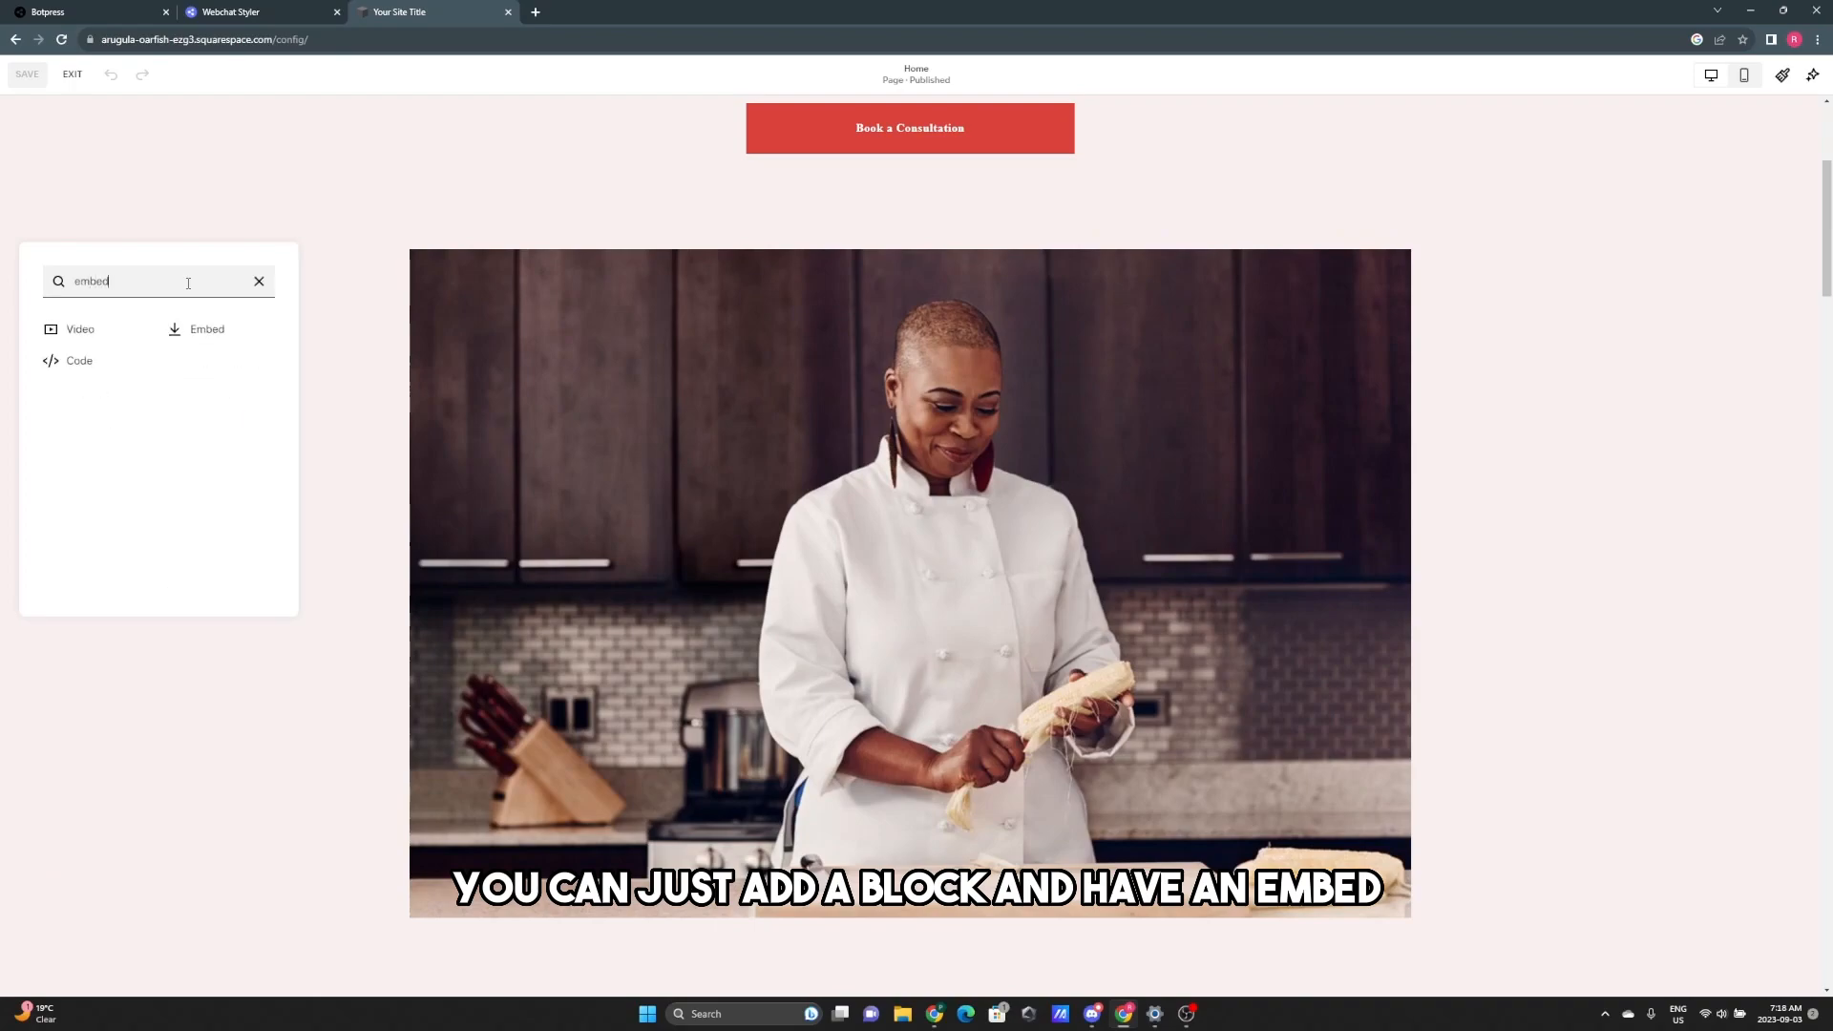
click(203, 330)
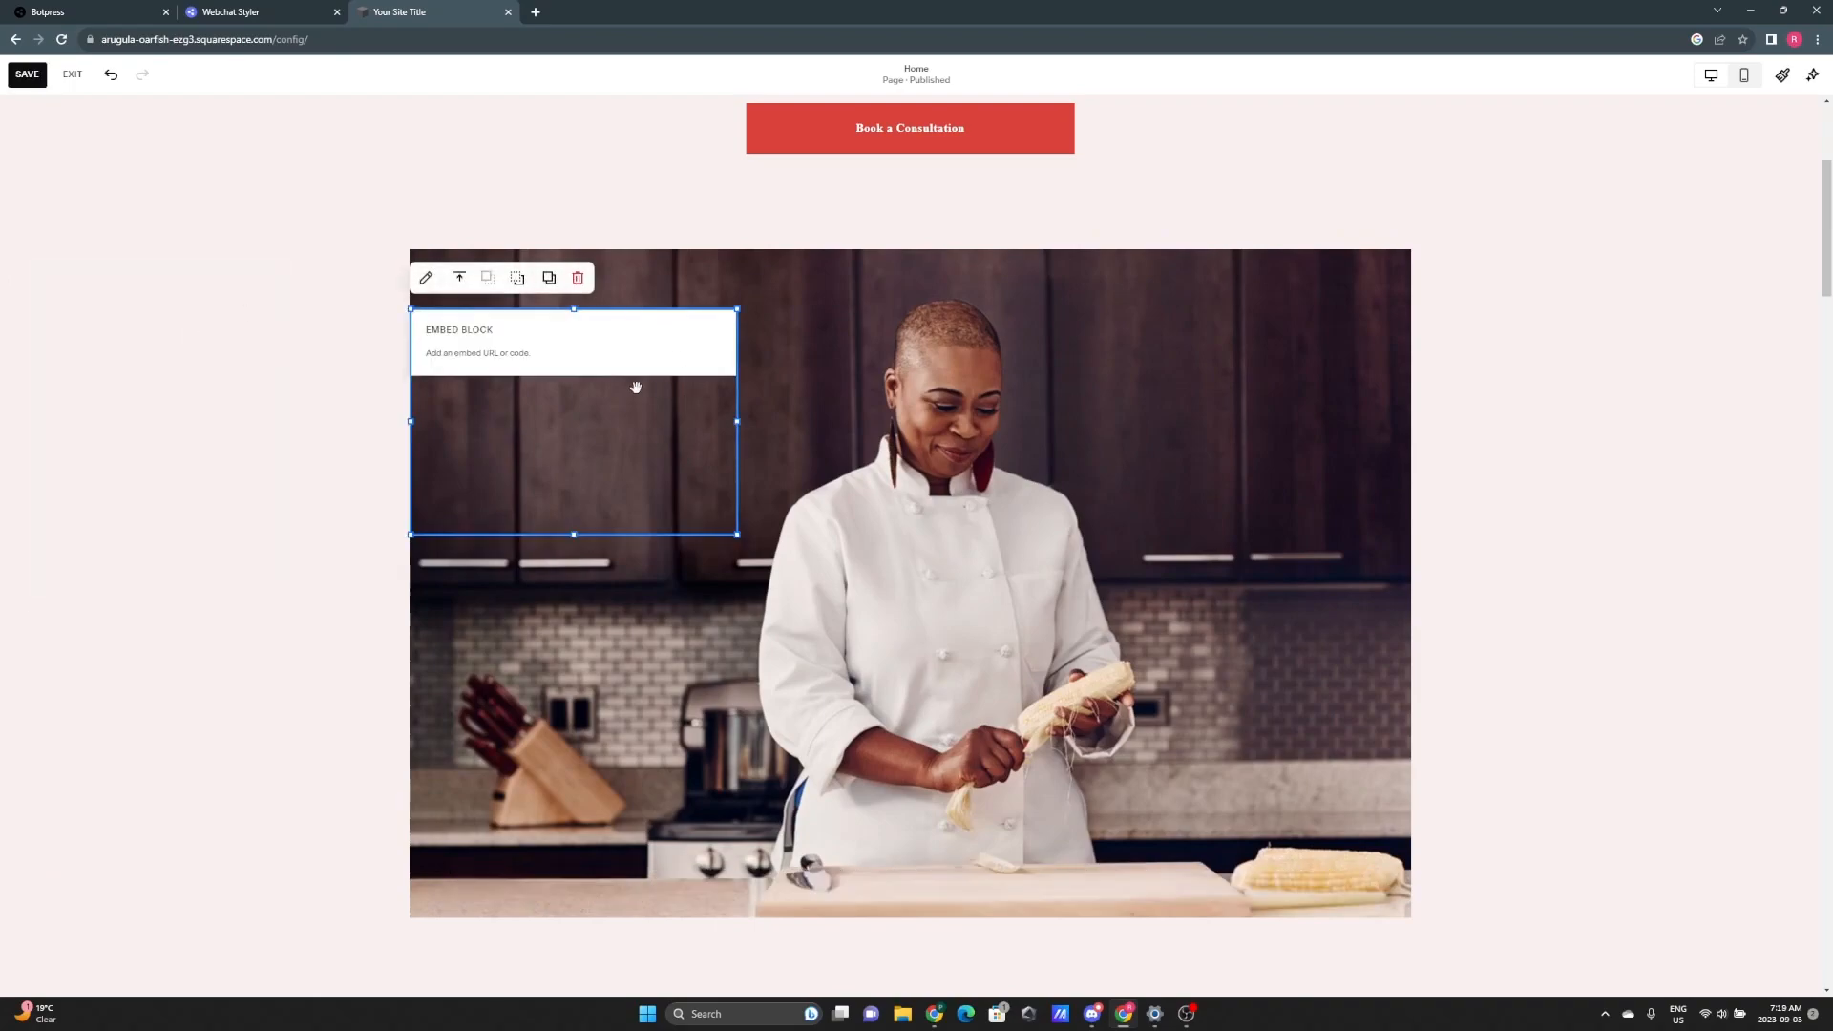
drag(573, 371, 615, 365)
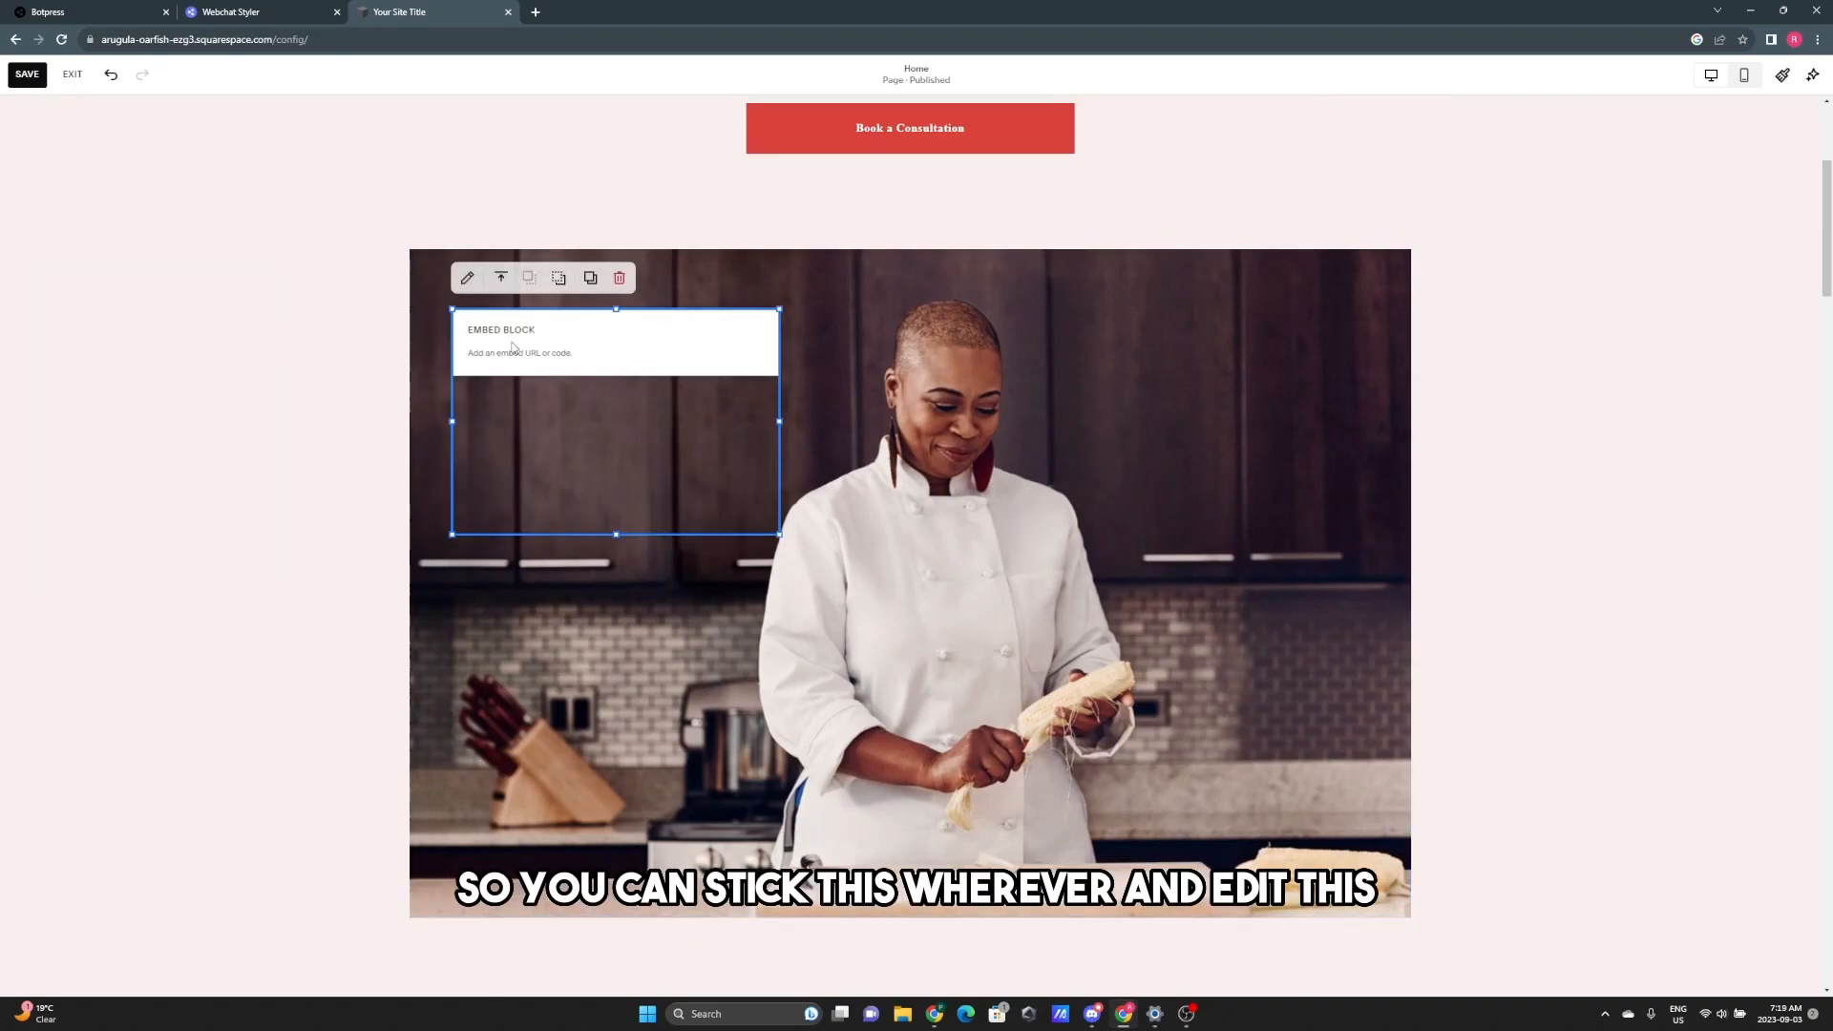
- Set the embed to Code Snippet, paste the Botpress webchat script into Embed data, and save
click(468, 285)
click(925, 441)
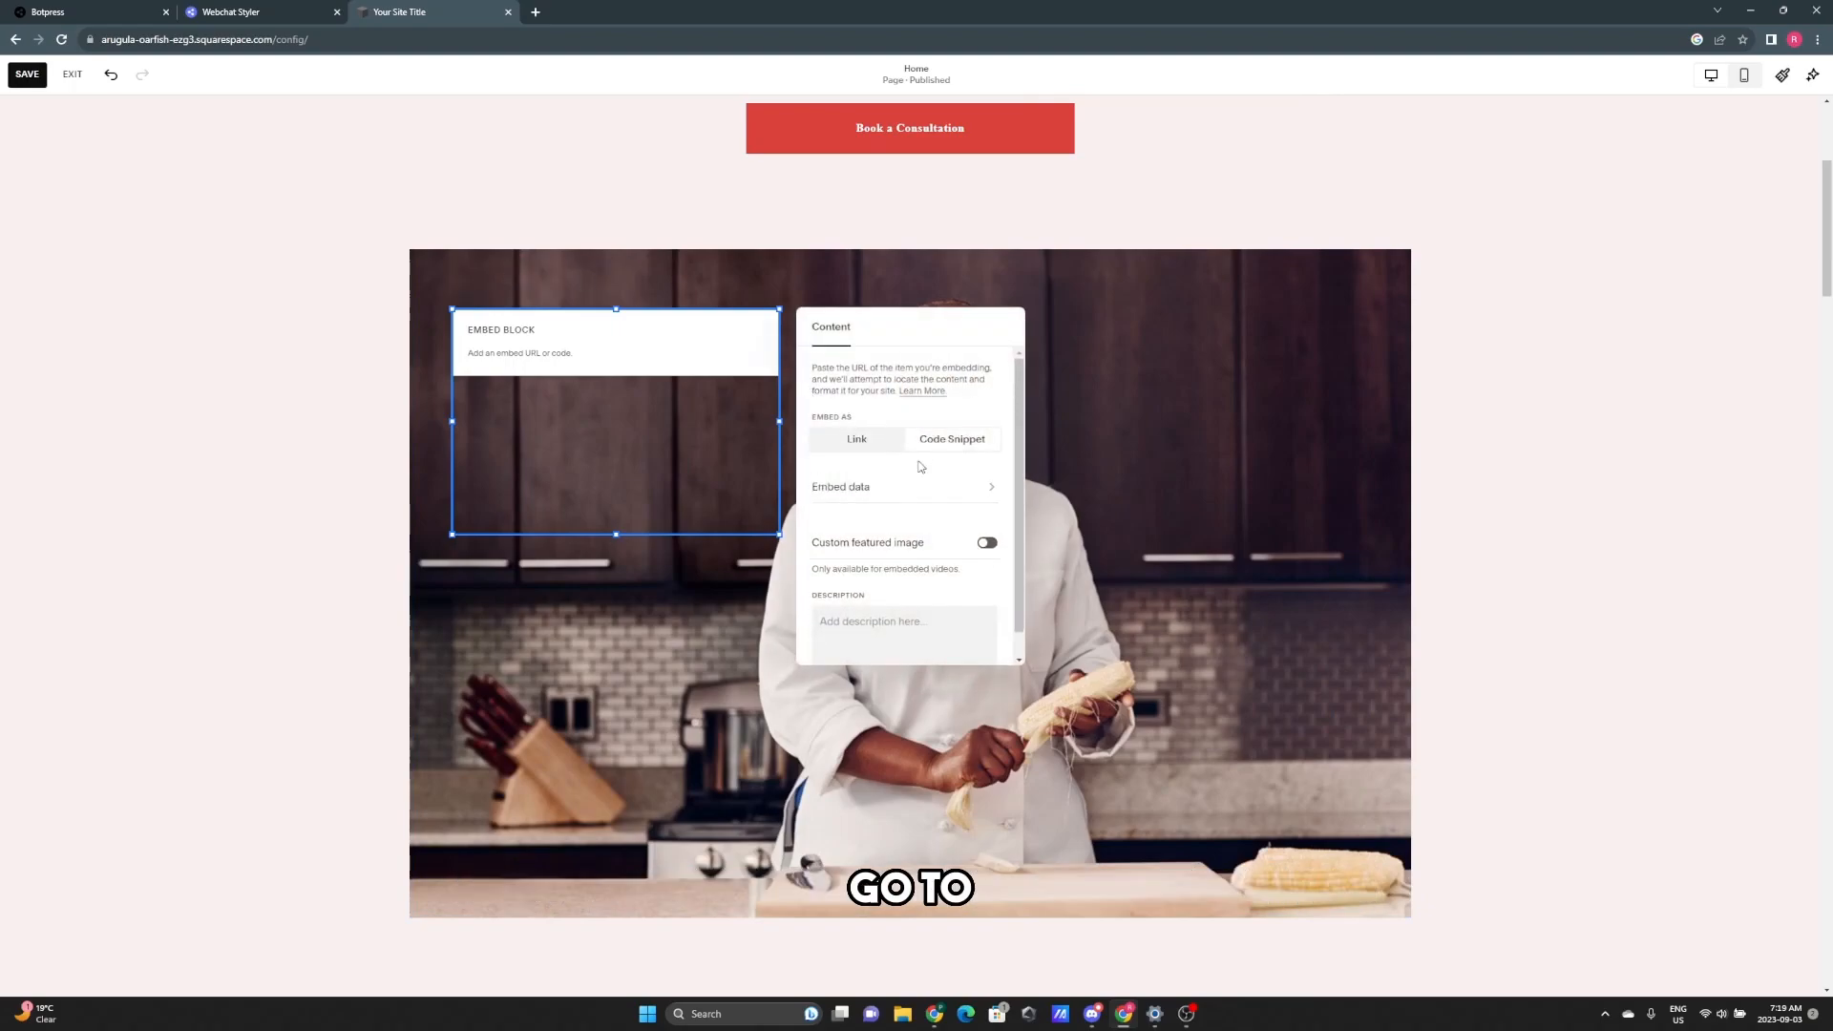
click(919, 485)
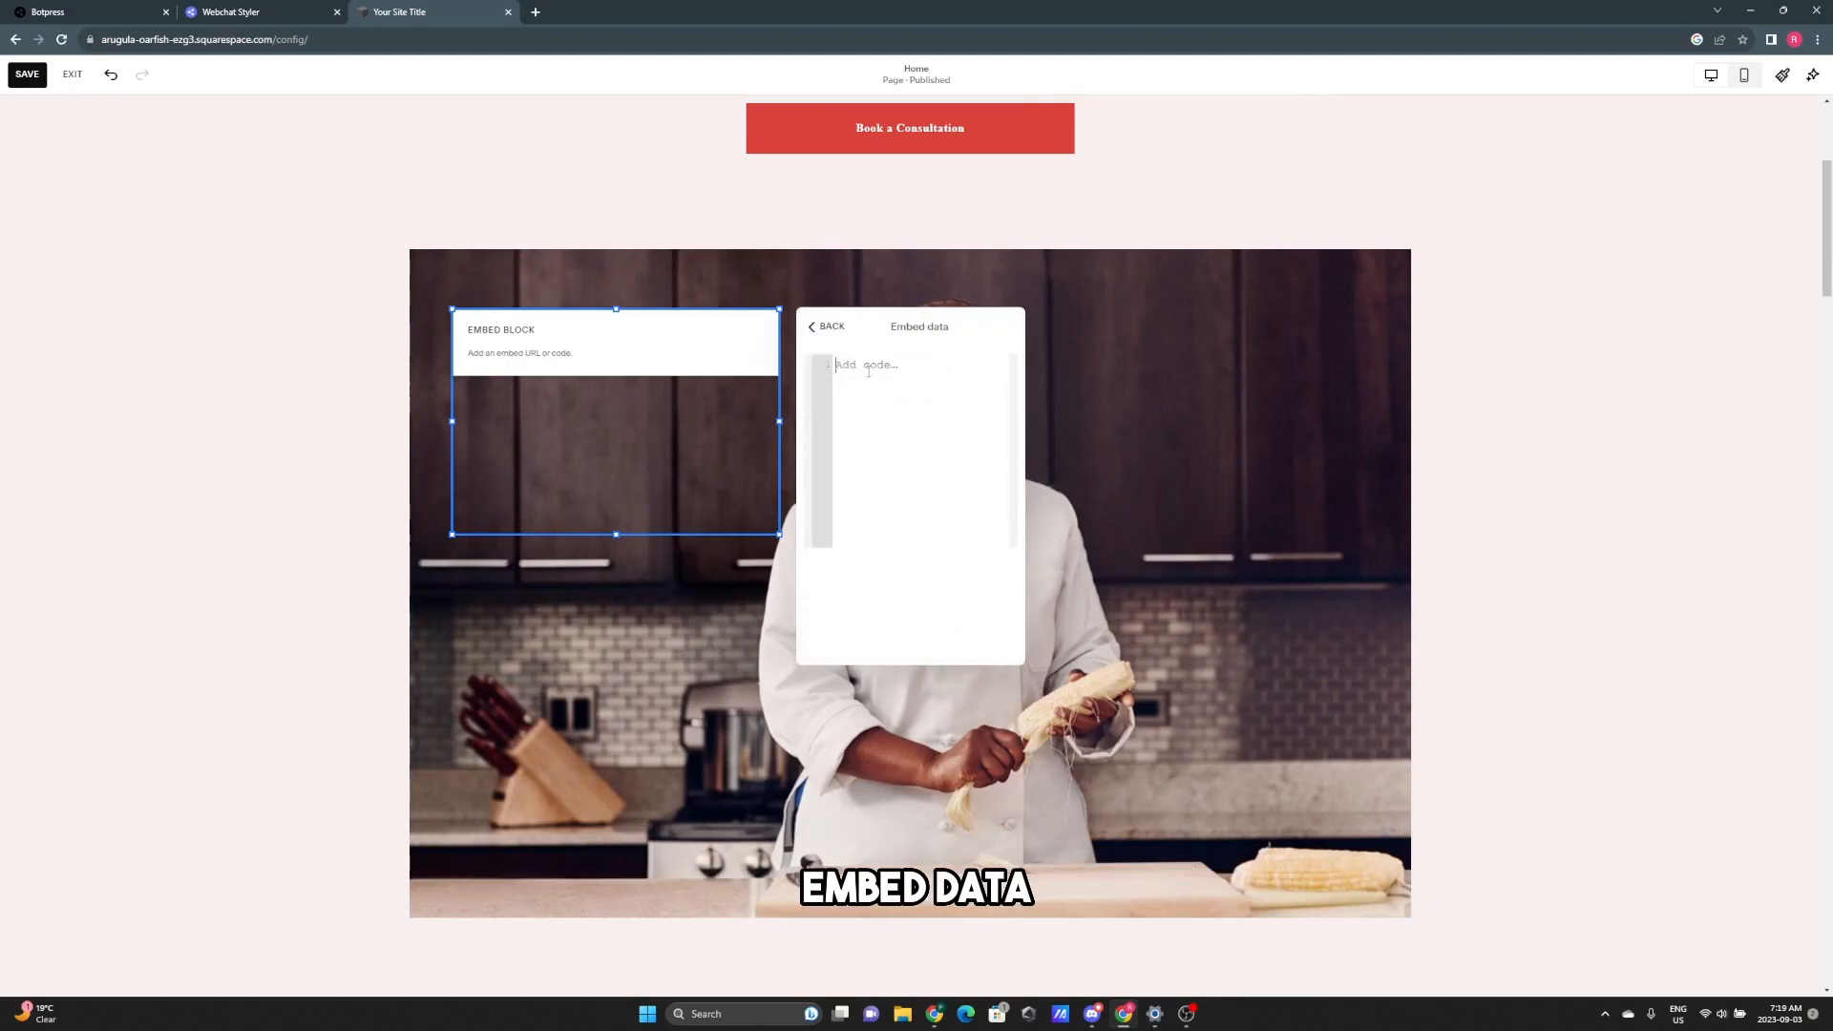
key(ctrl+v)
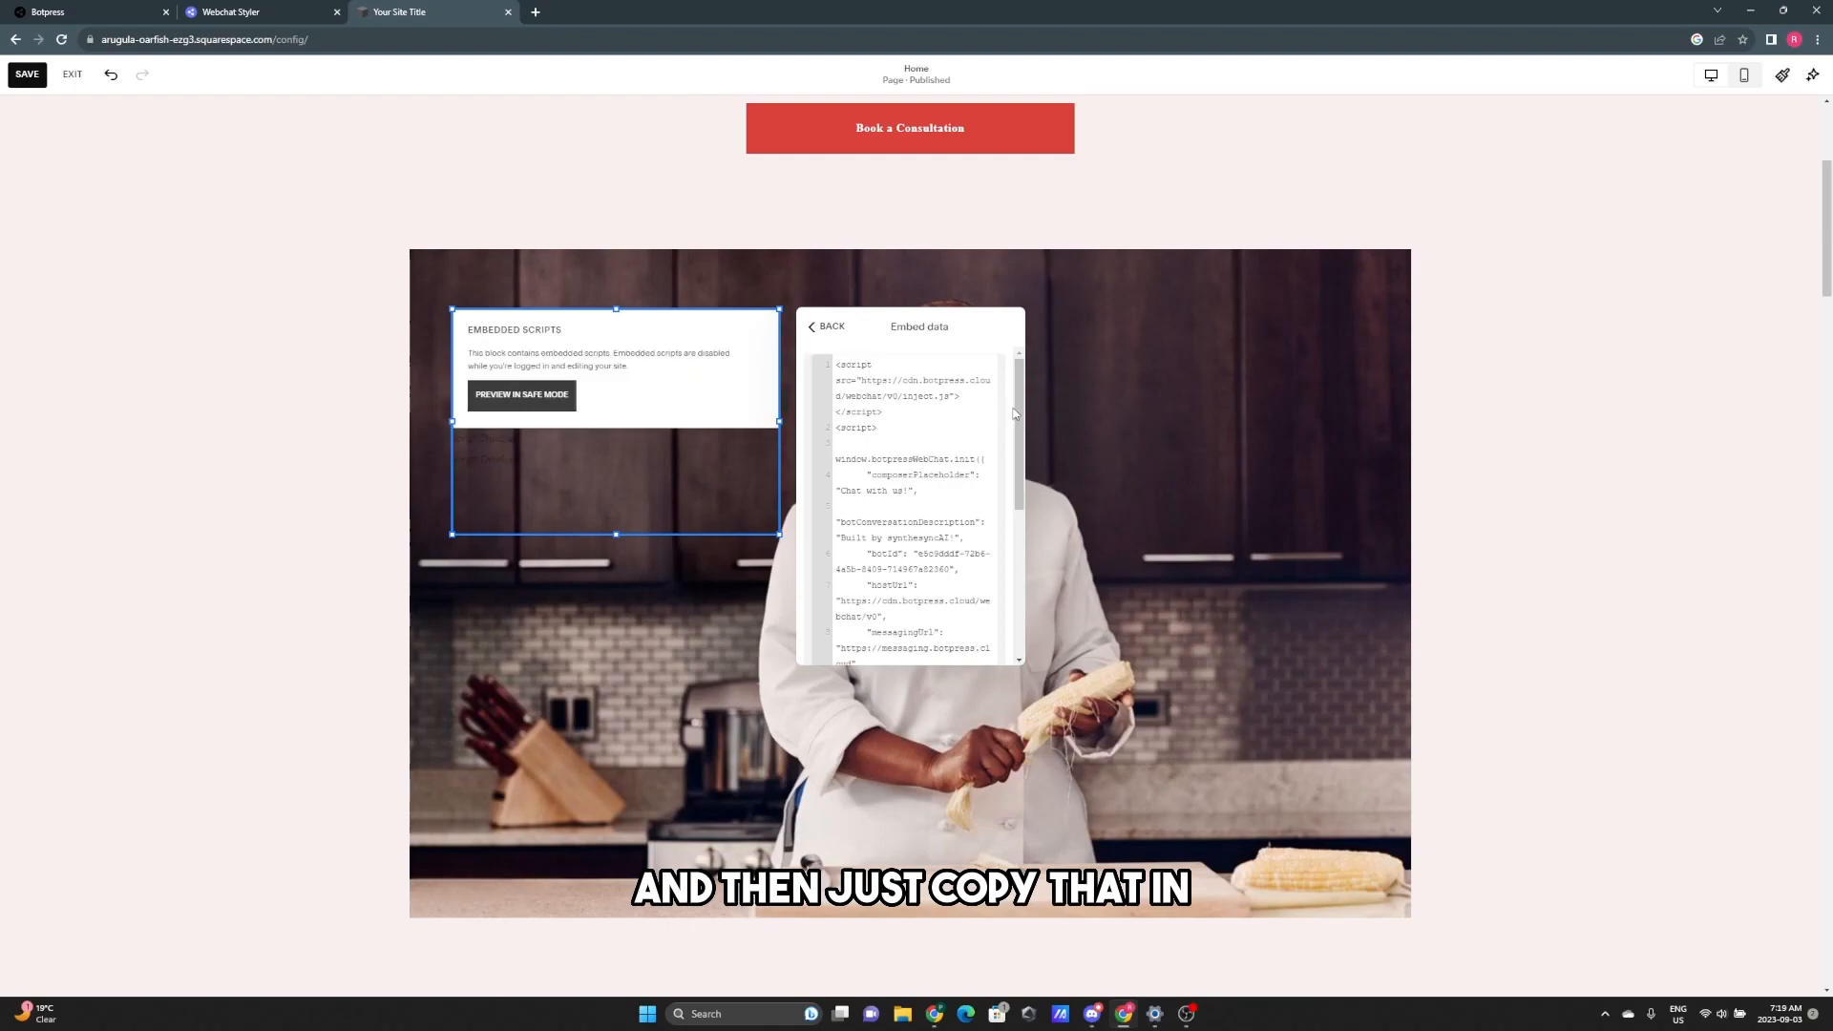
click(552, 388)
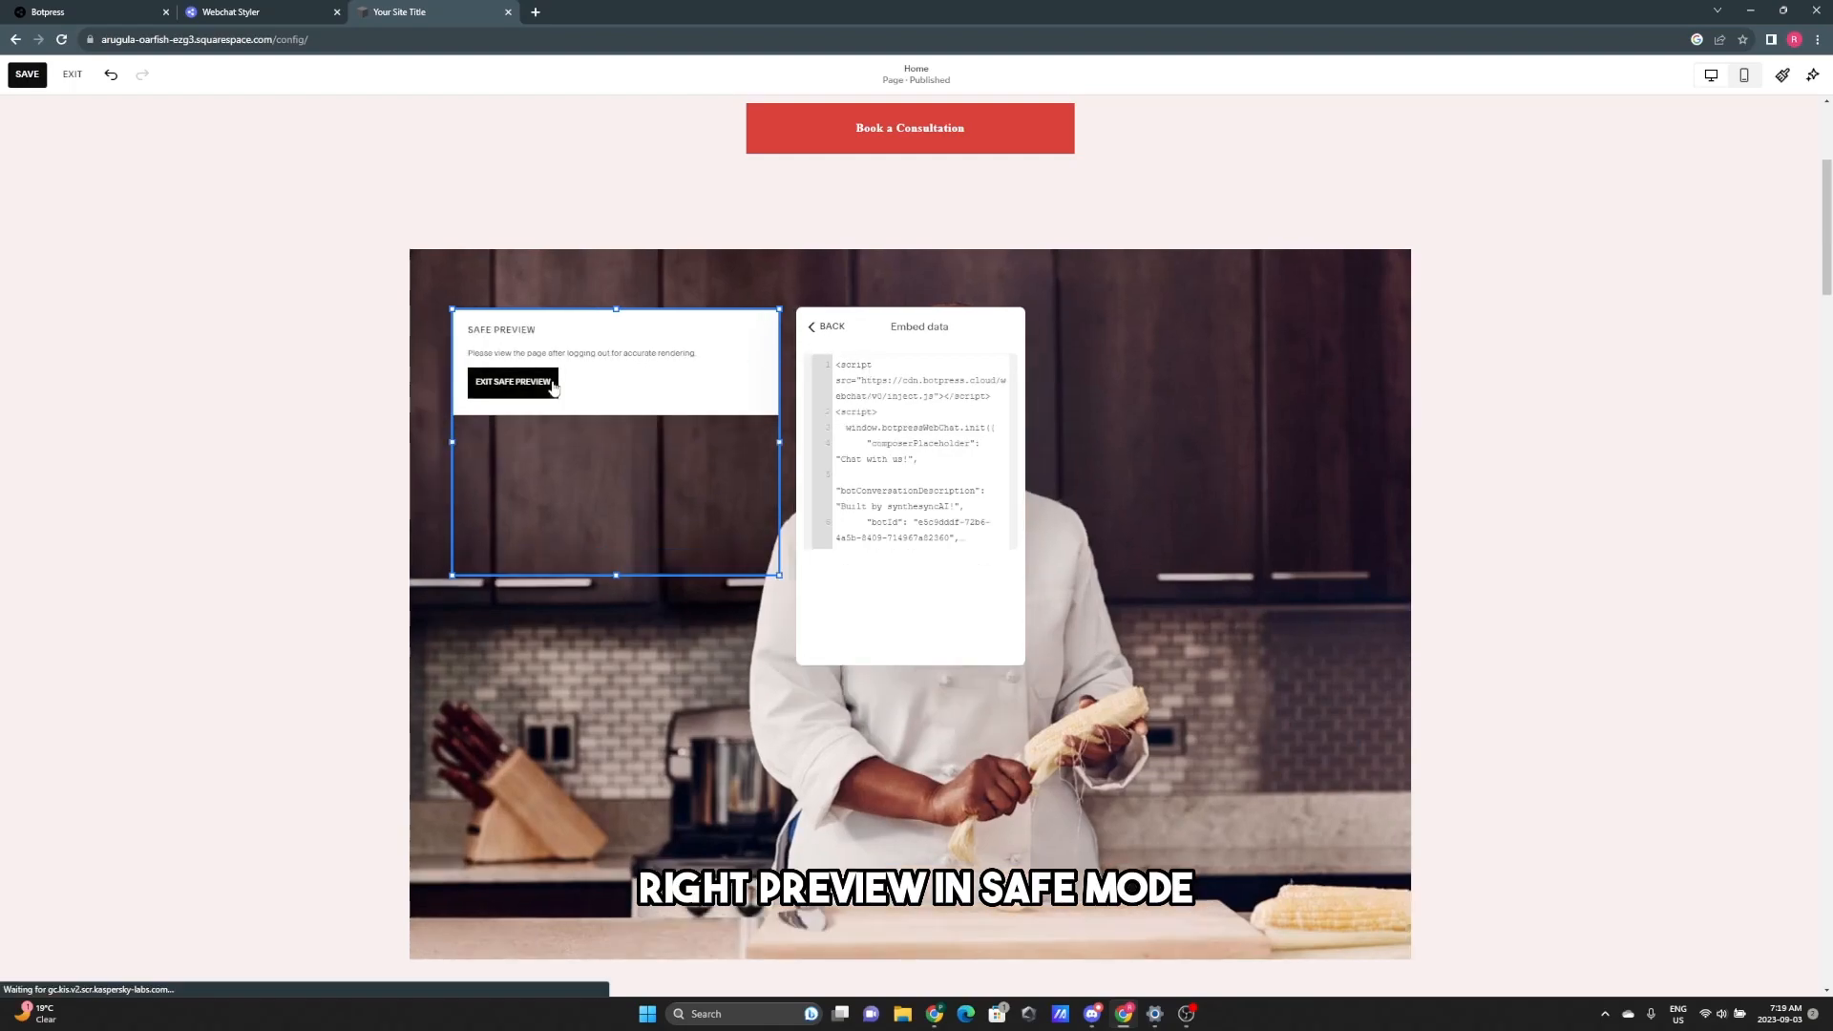
click(26, 75)
- Ask jack on the live page 'how can i start an ai automation agency', read the reply, and close the chat
click(71, 76)
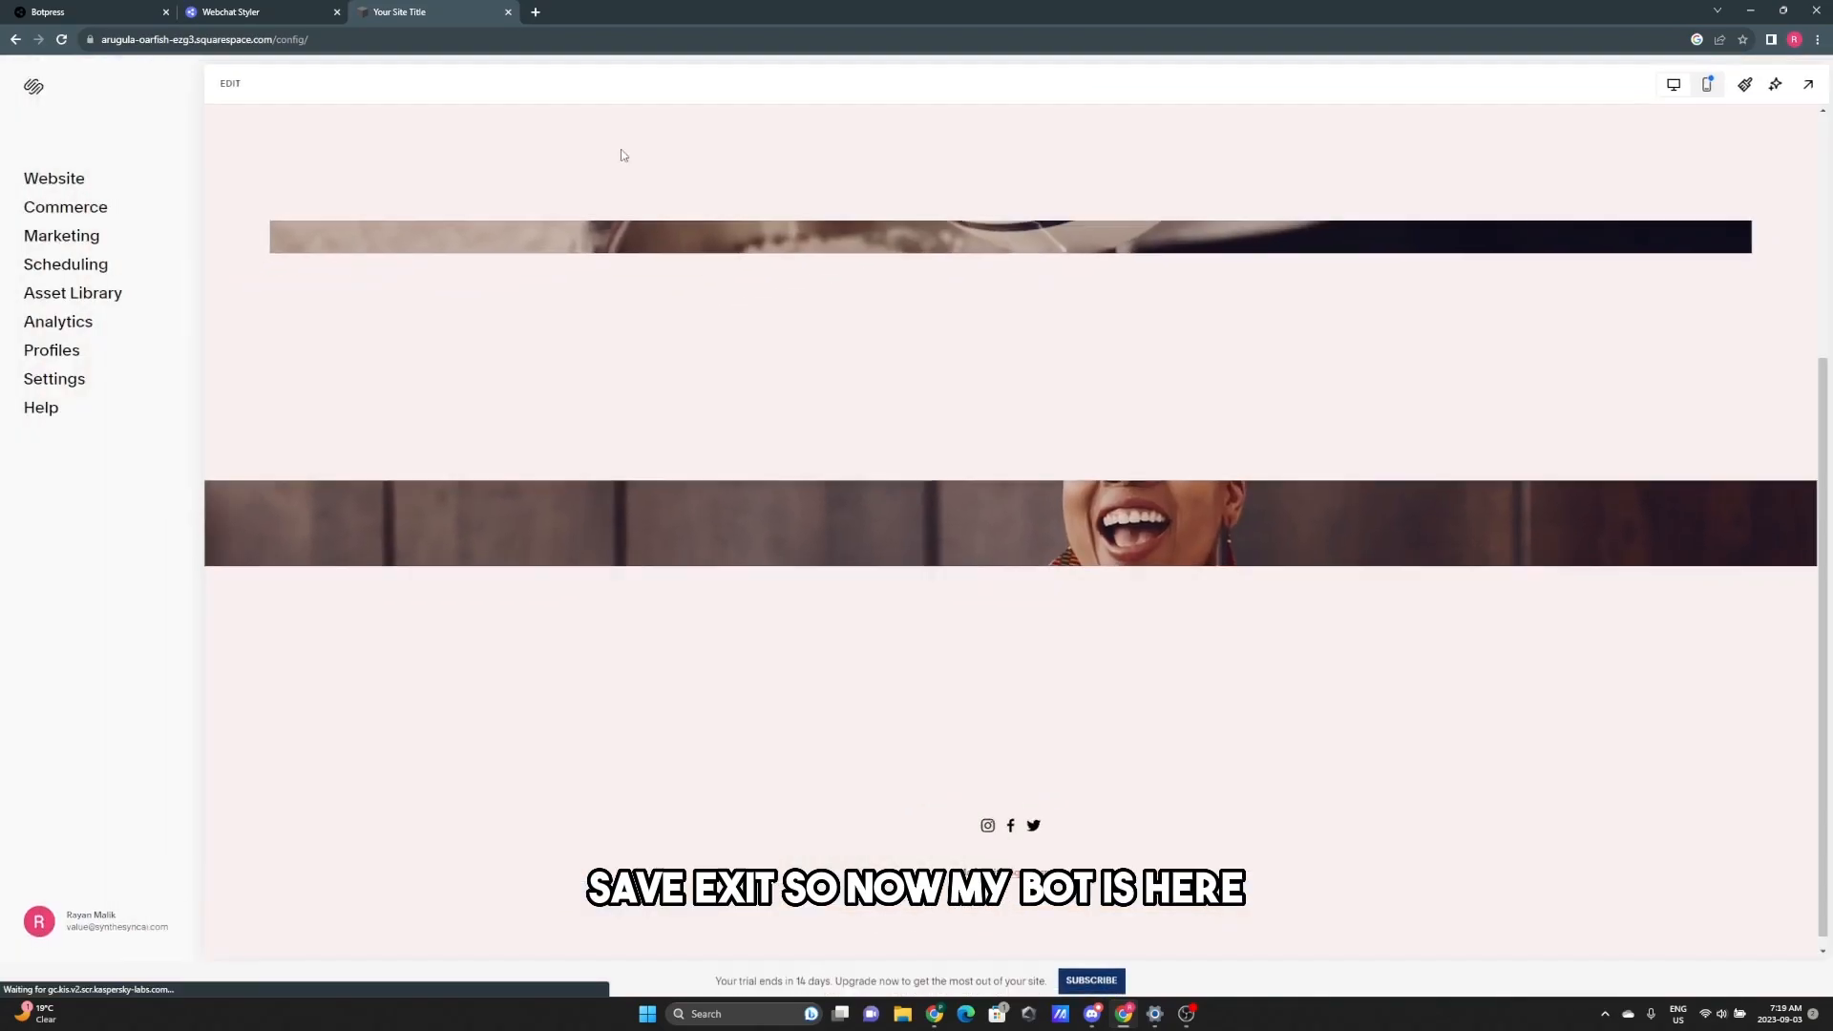
scroll(1400, 530, down, 1)
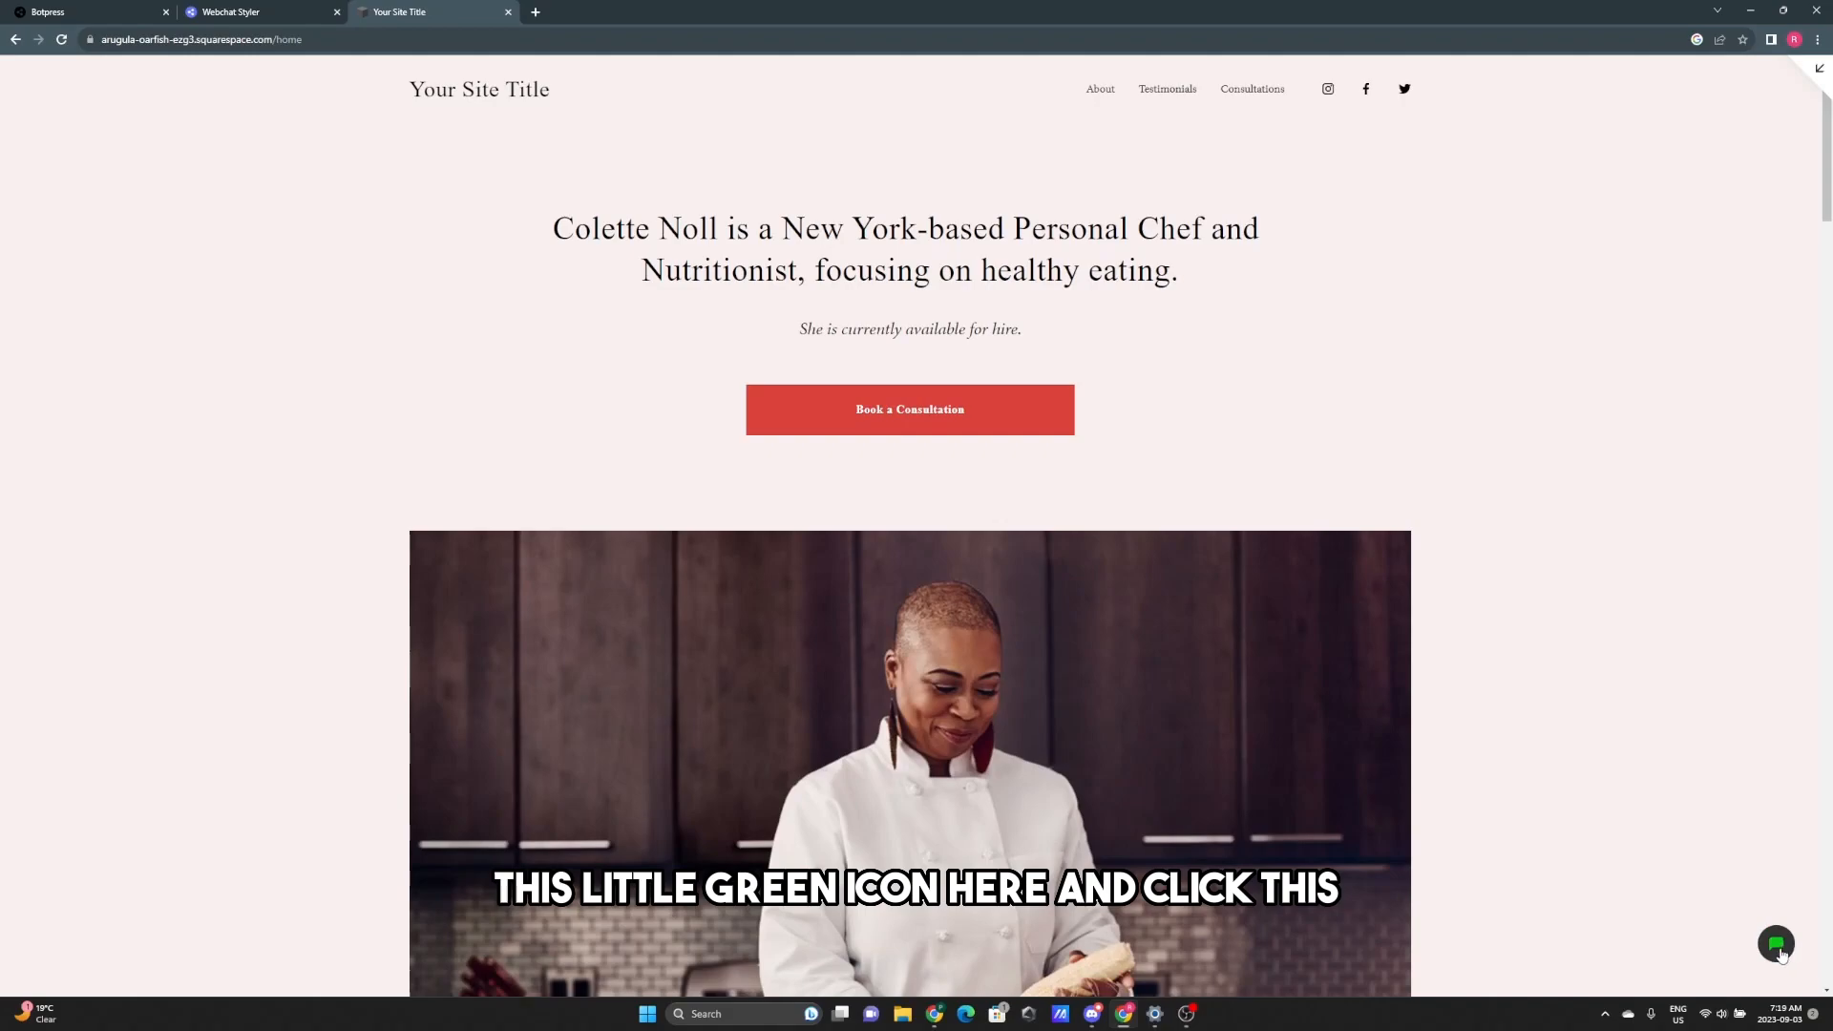
click(1778, 950)
click(1685, 974)
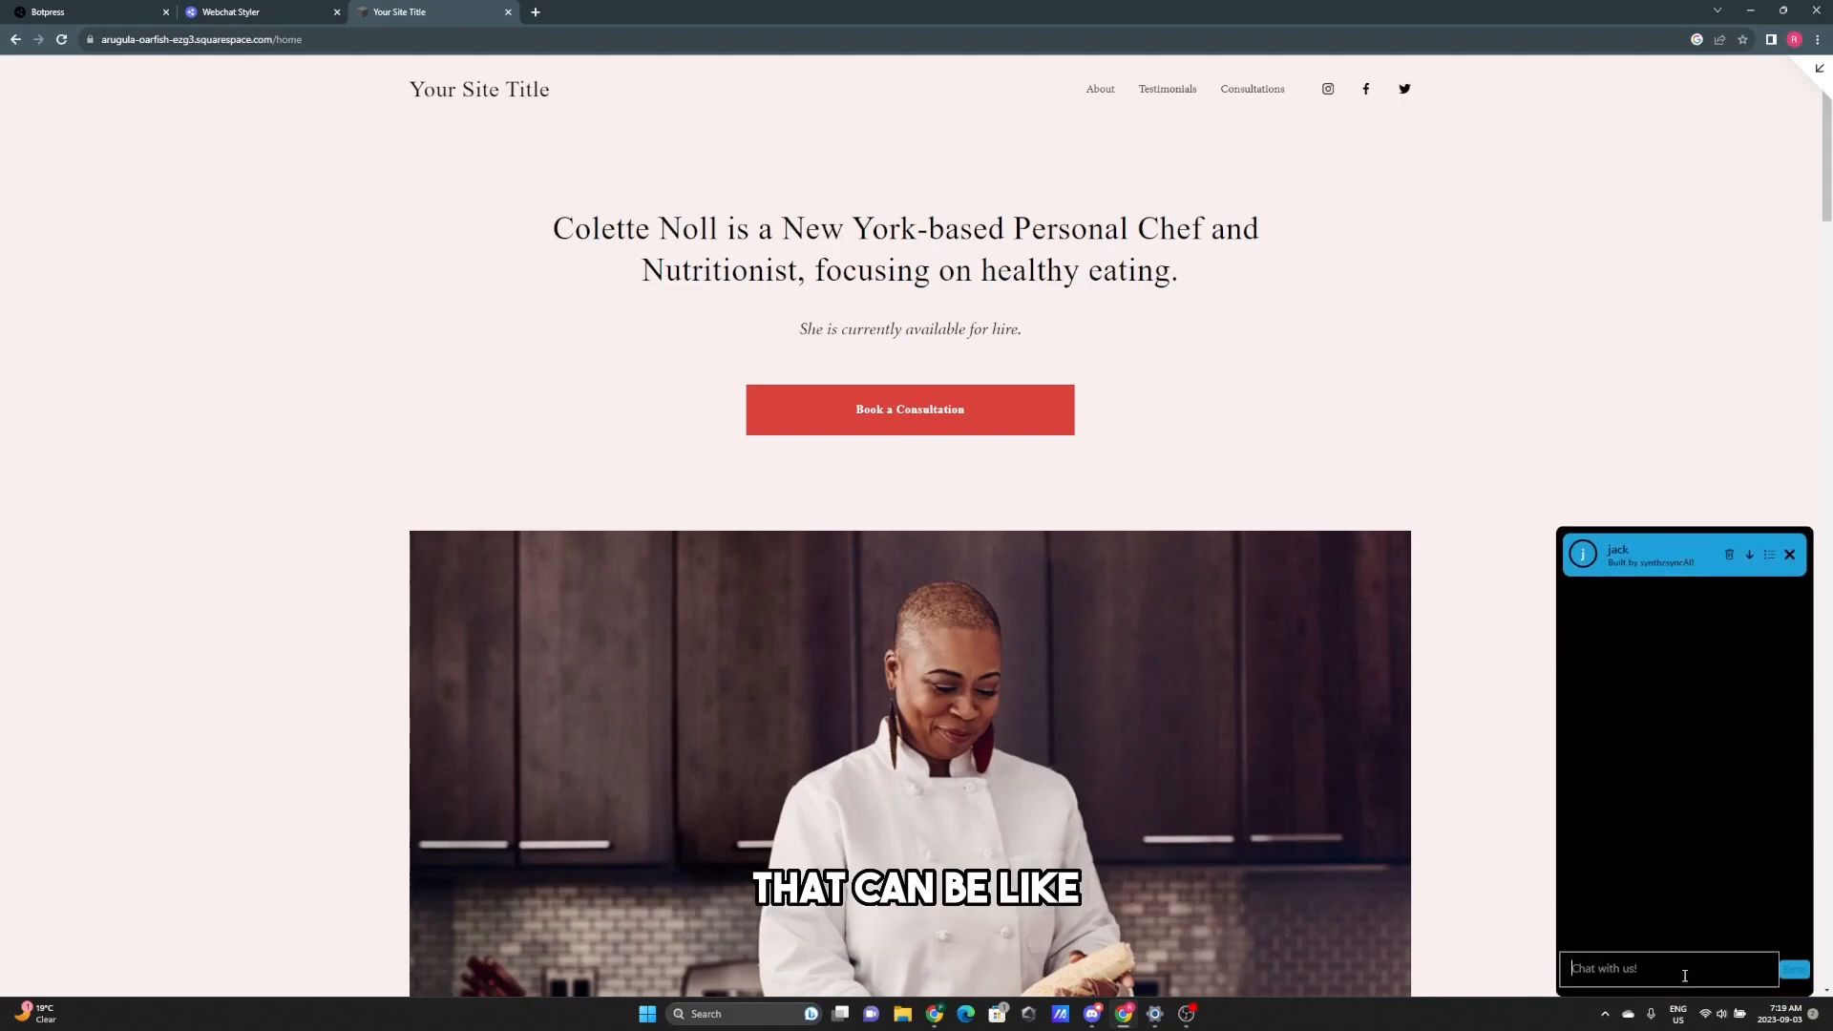
text(how can i st)
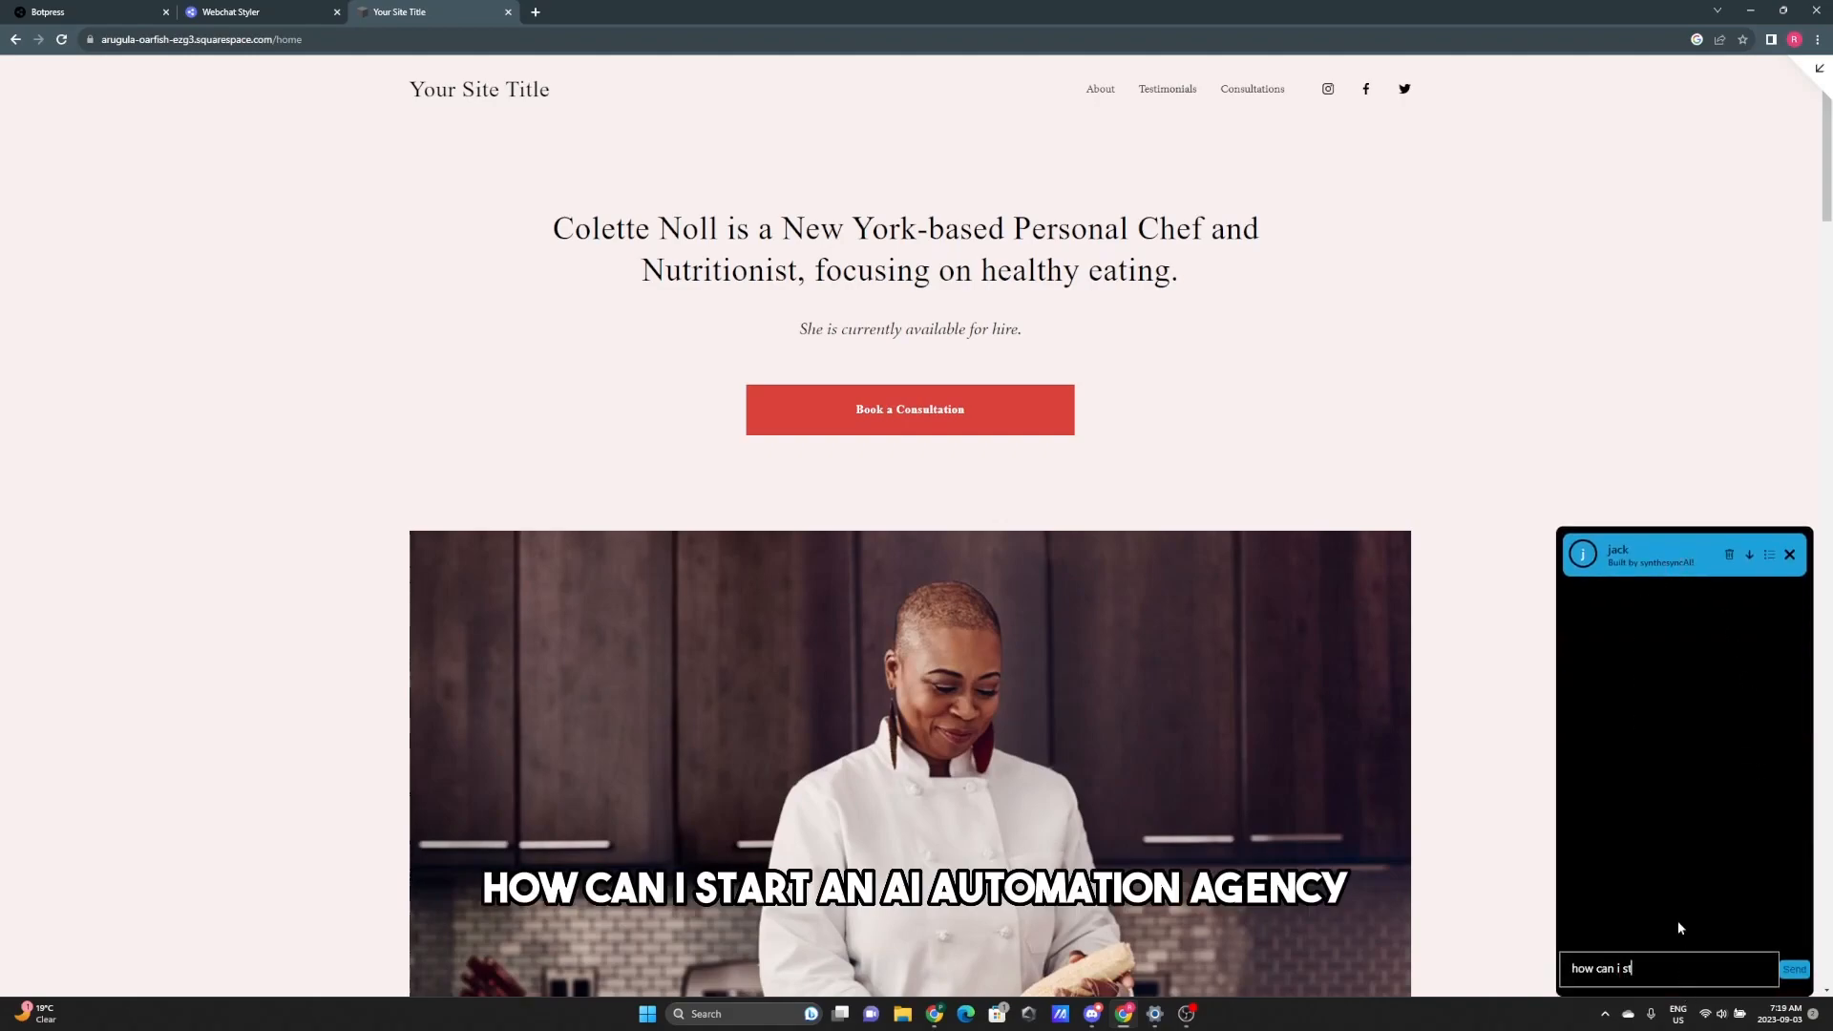
text(art an ai automation agency)
key(Return)
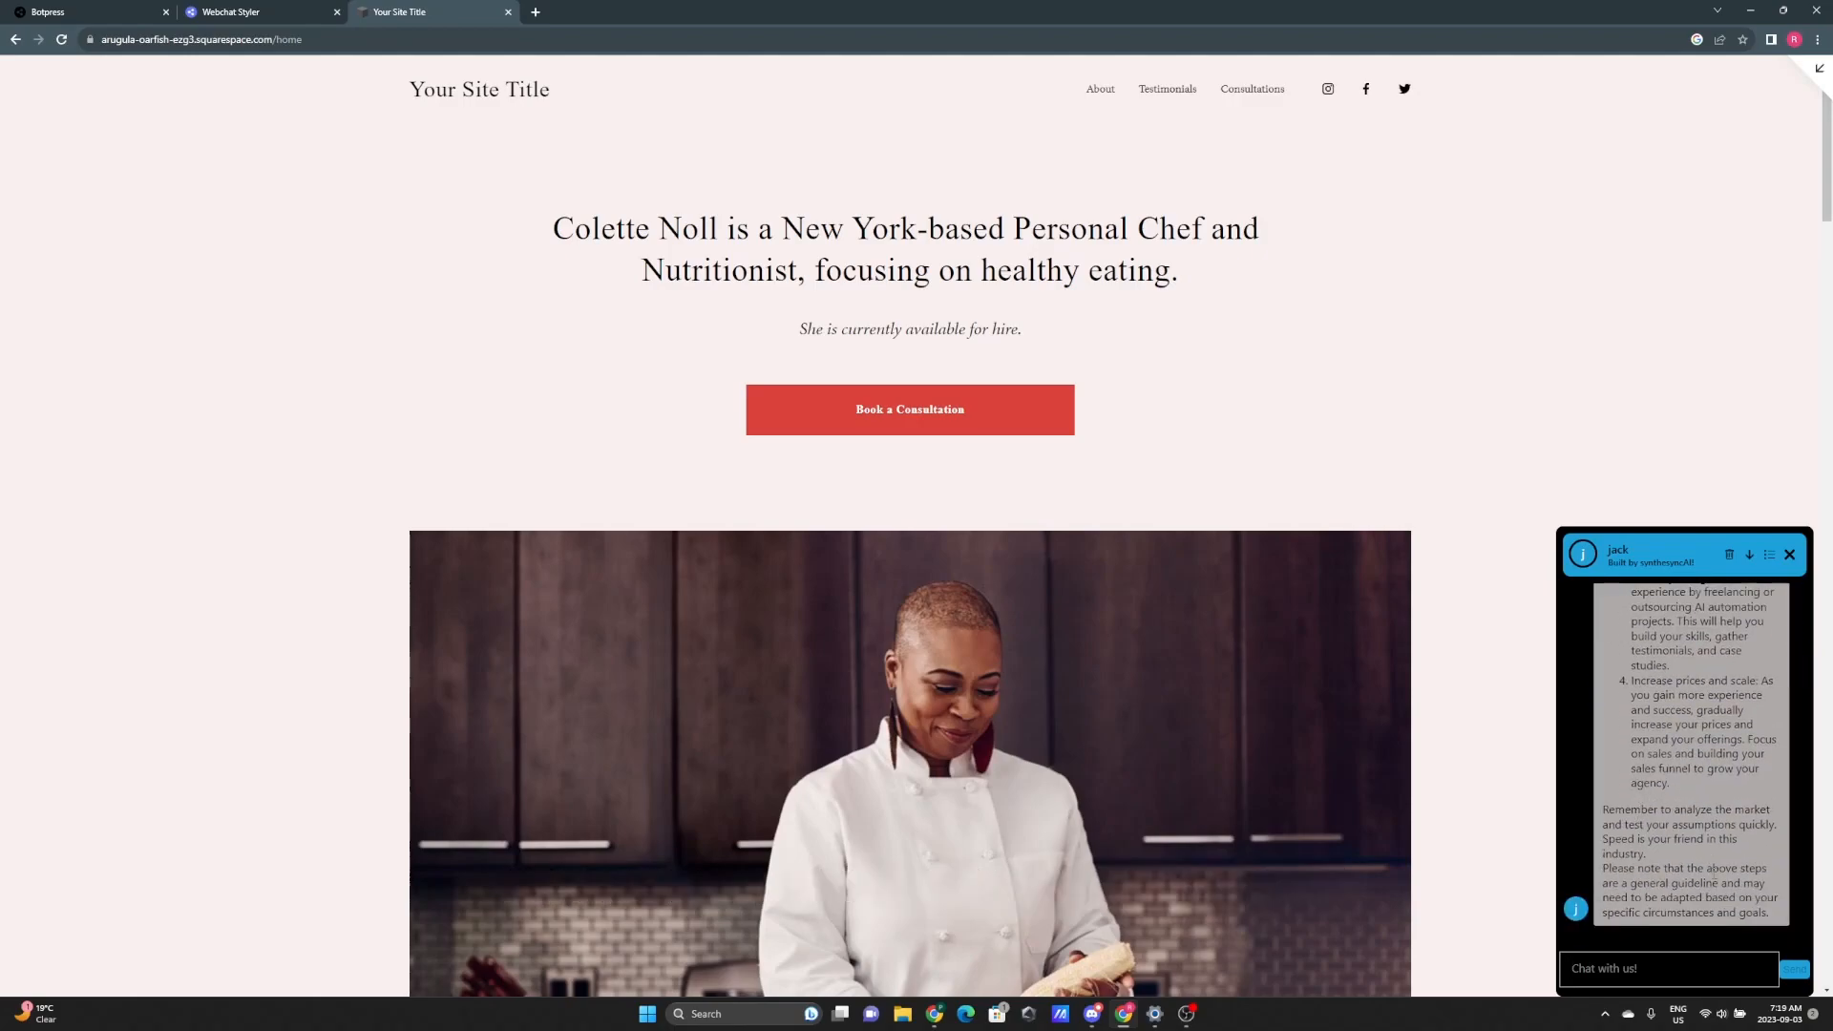
scroll(1713, 859, up, 3)
scroll(1715, 835, up, 3)
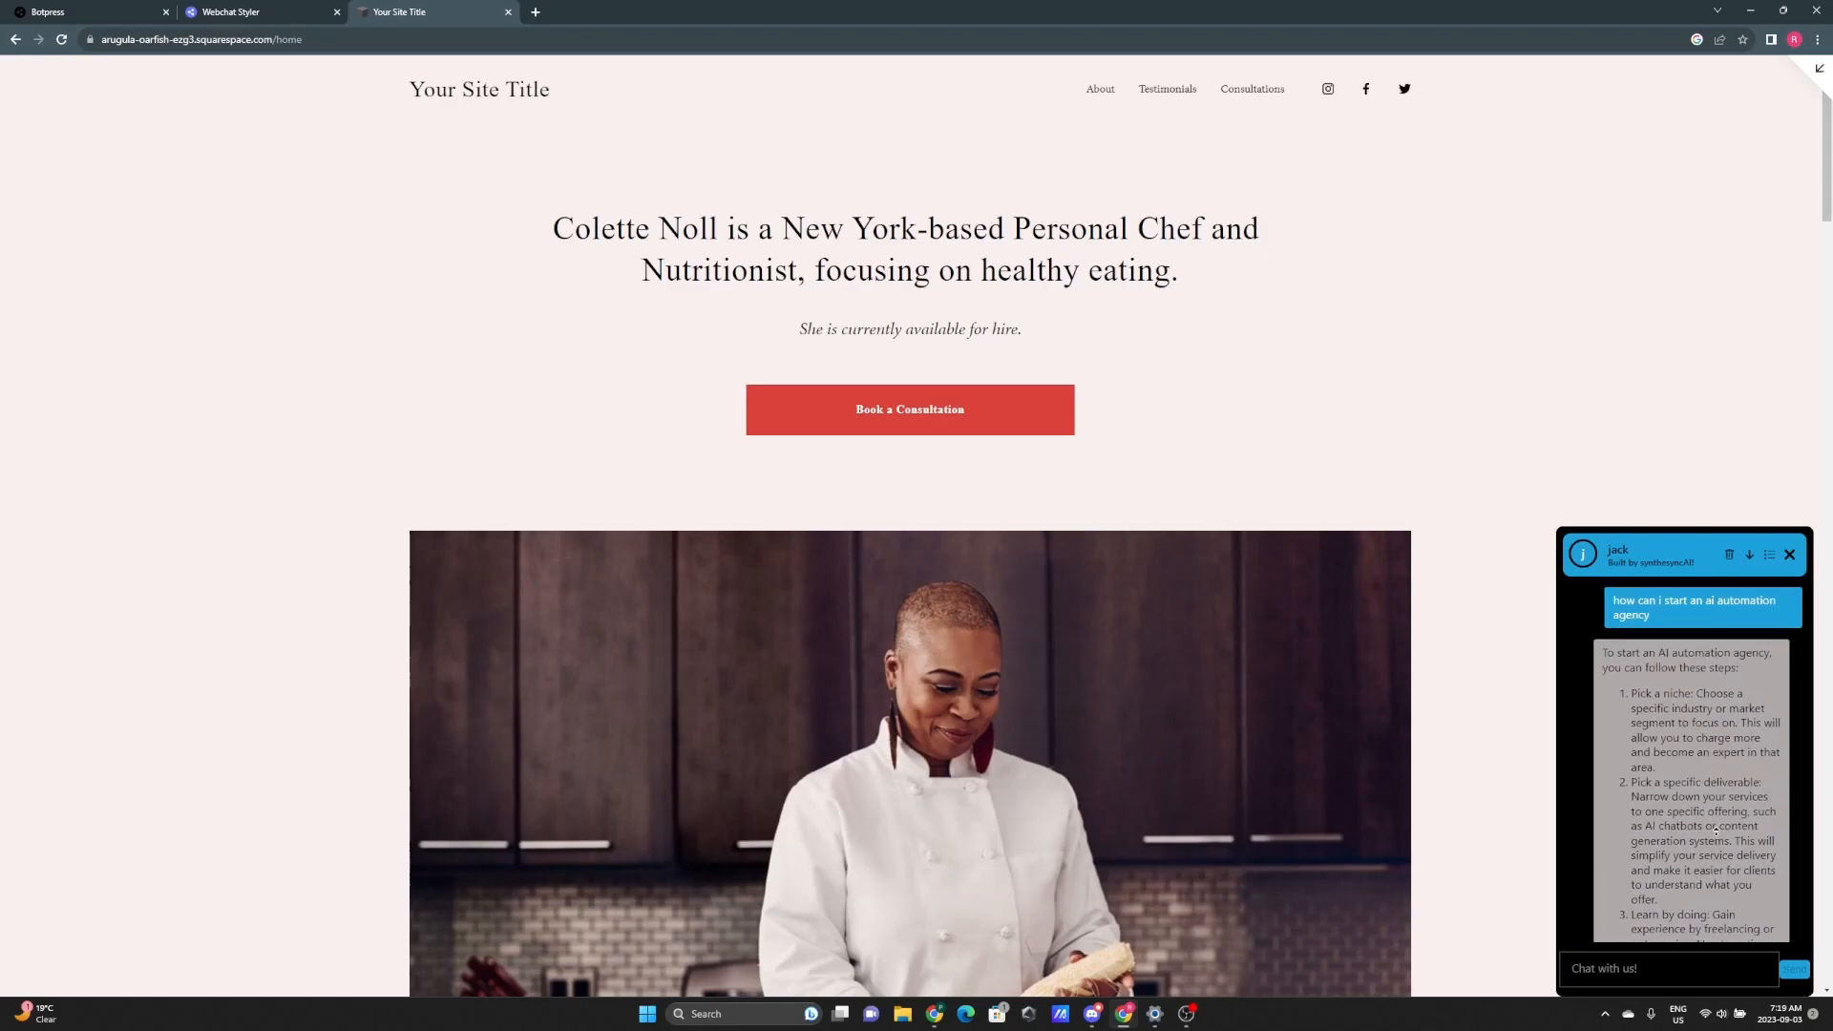
click(1789, 555)
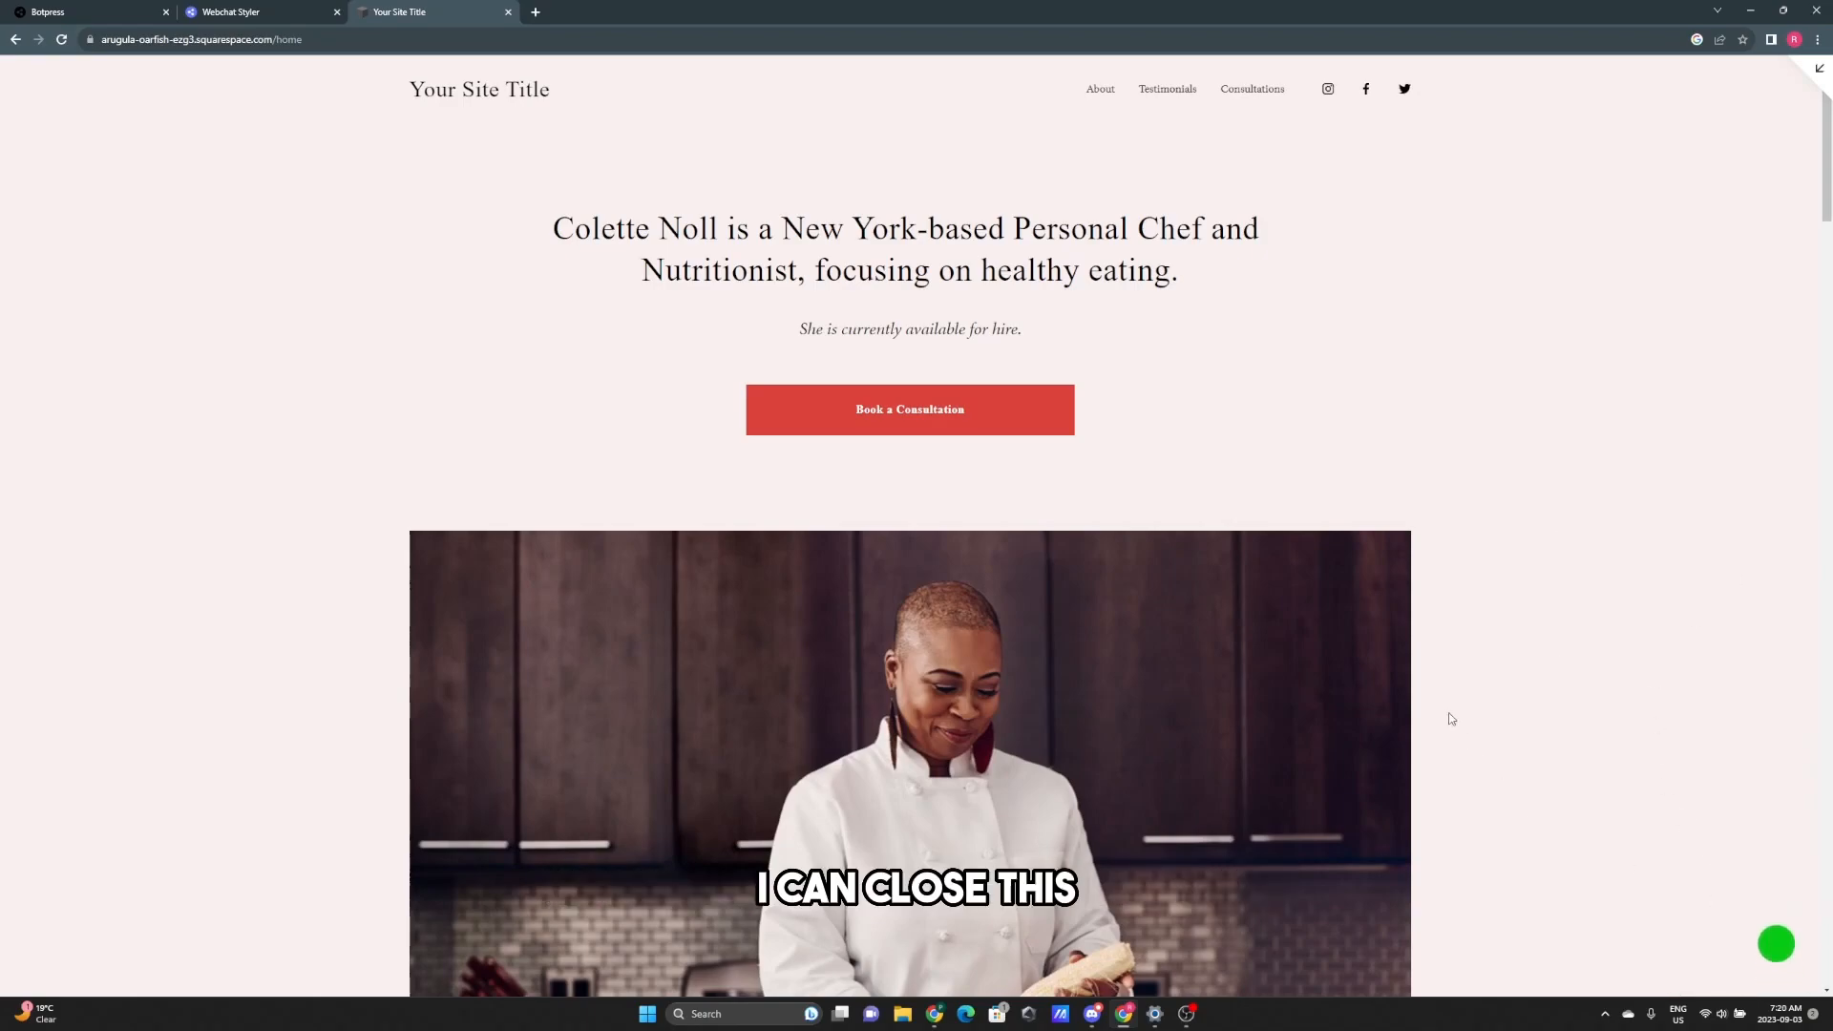
- Ask jack 'how do i create an amazing offer', close the chat, and scroll back to the top
scroll(1451, 718, down, 12)
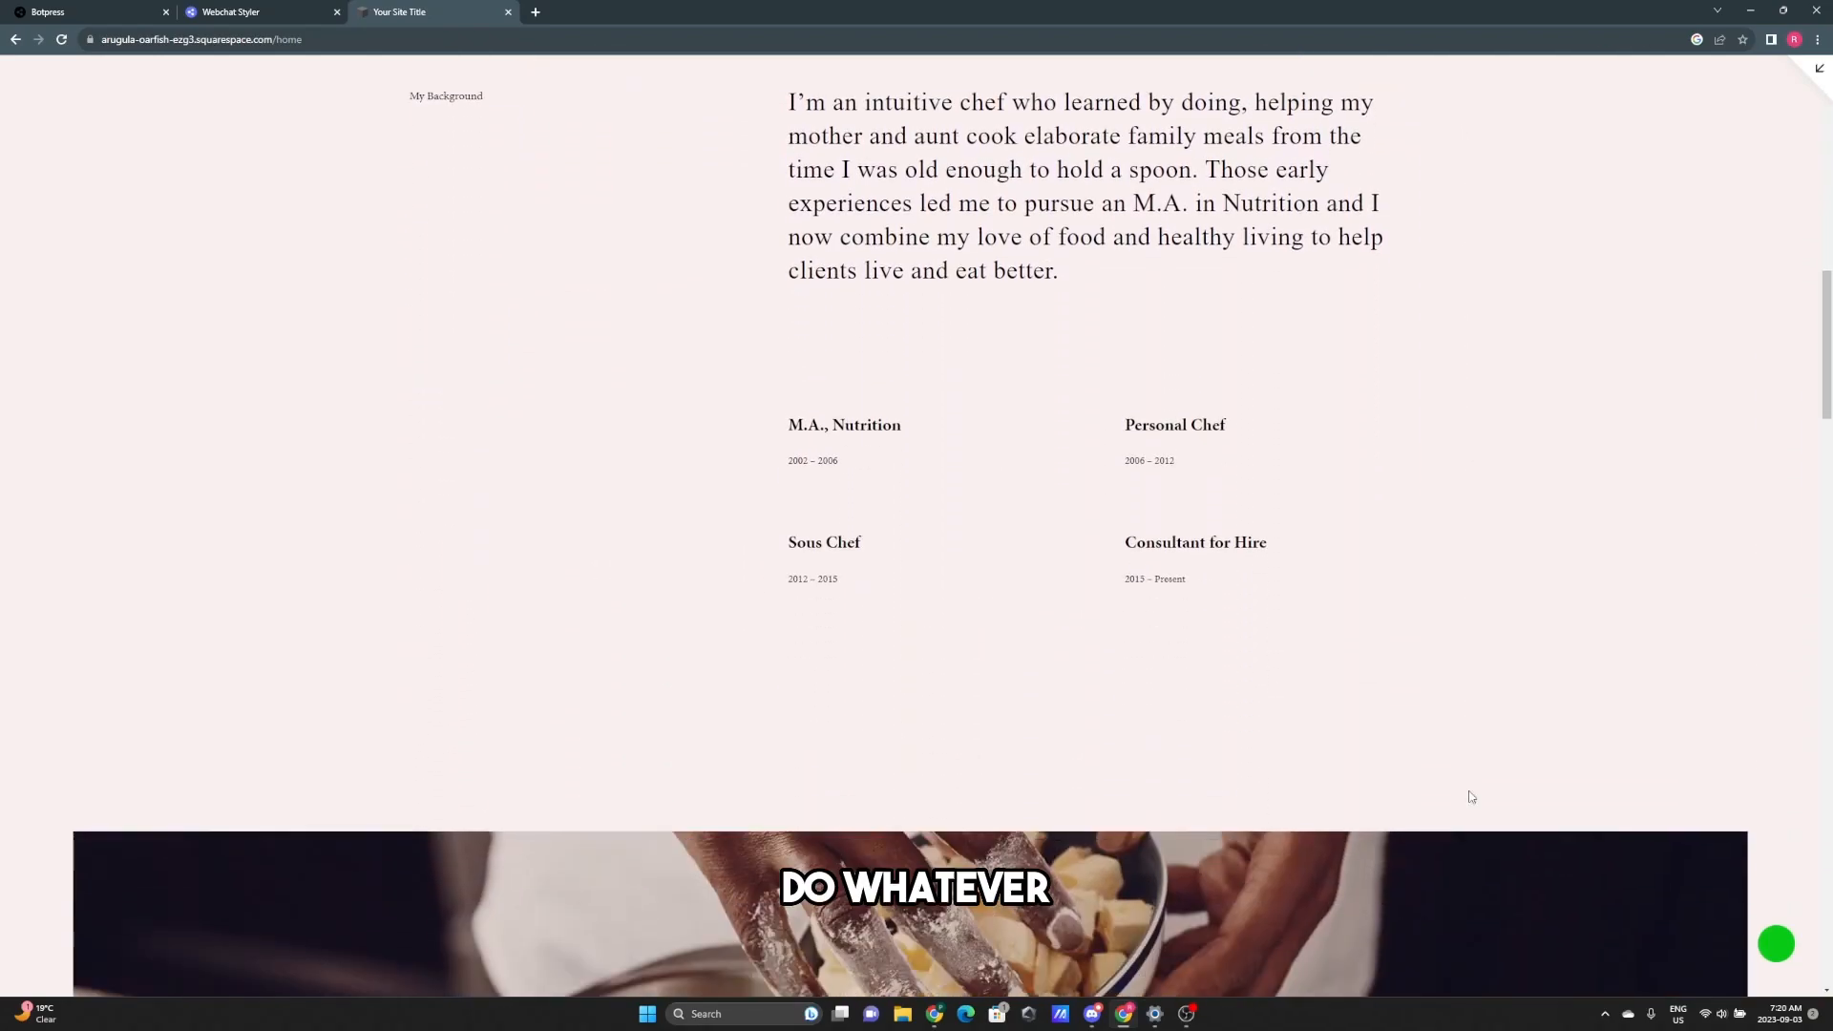
click(1776, 944)
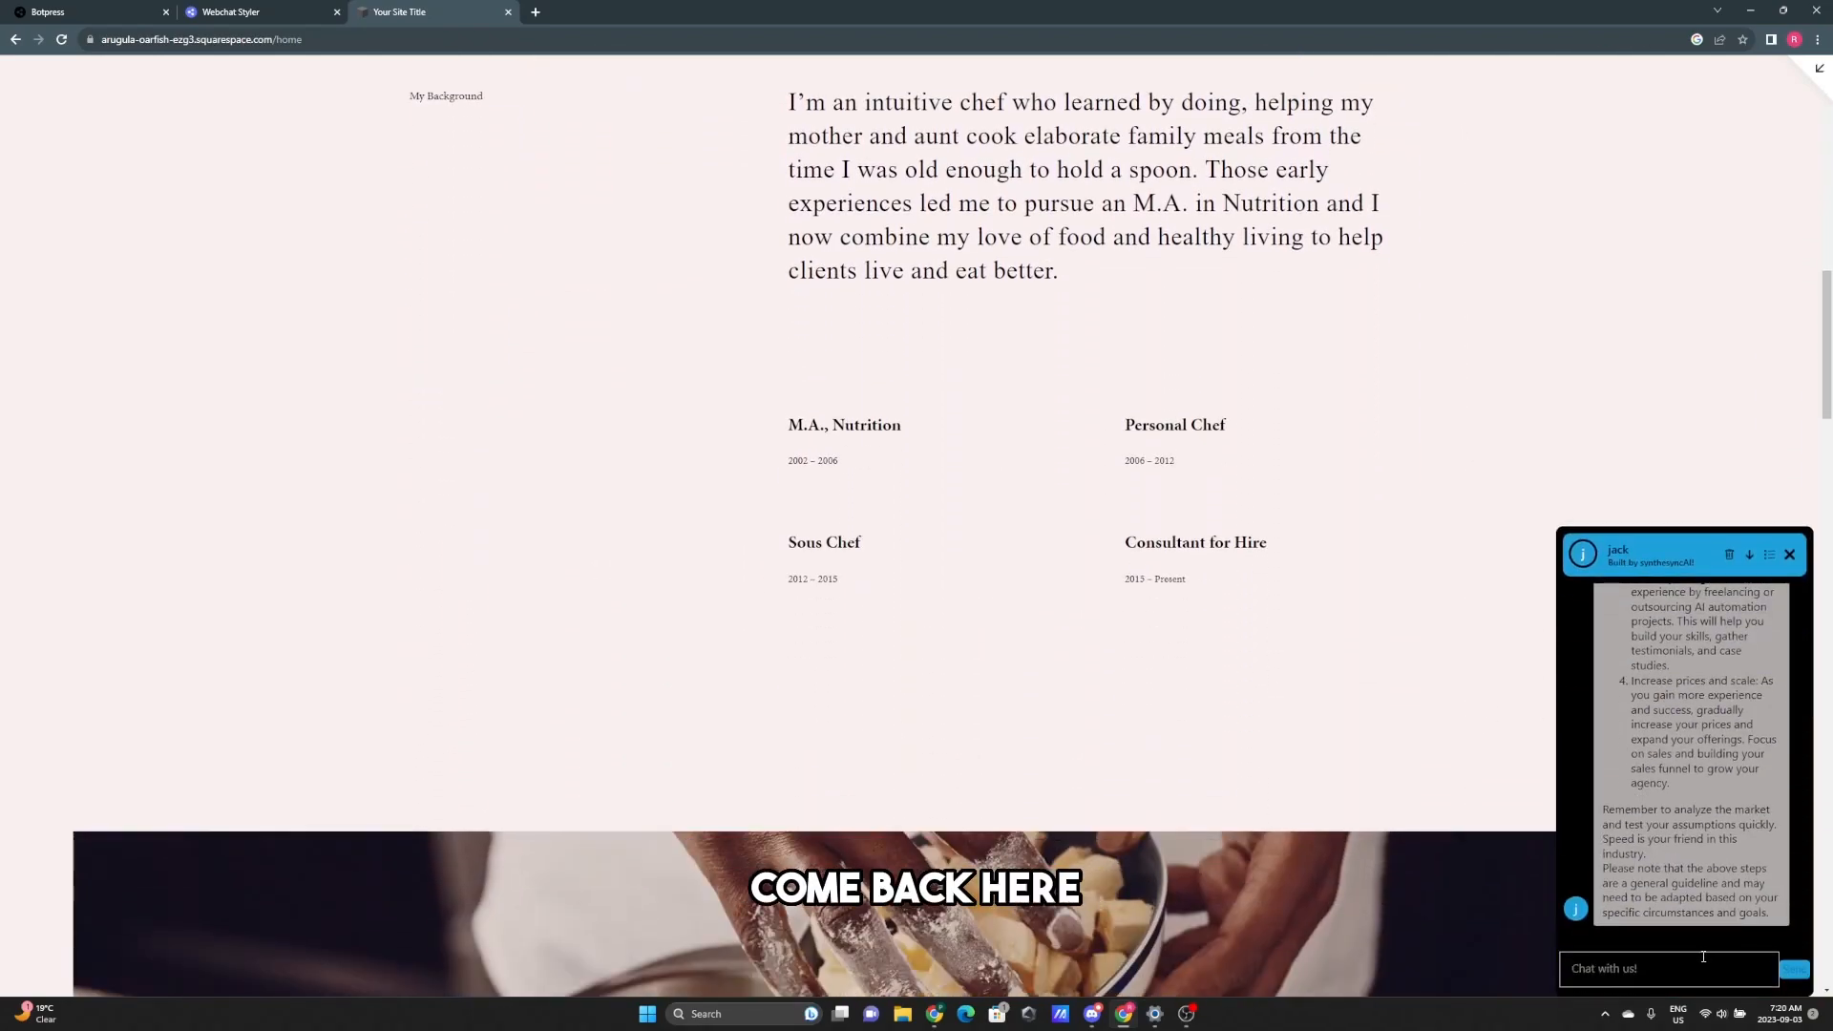
click(1703, 964)
text(how do i cr)
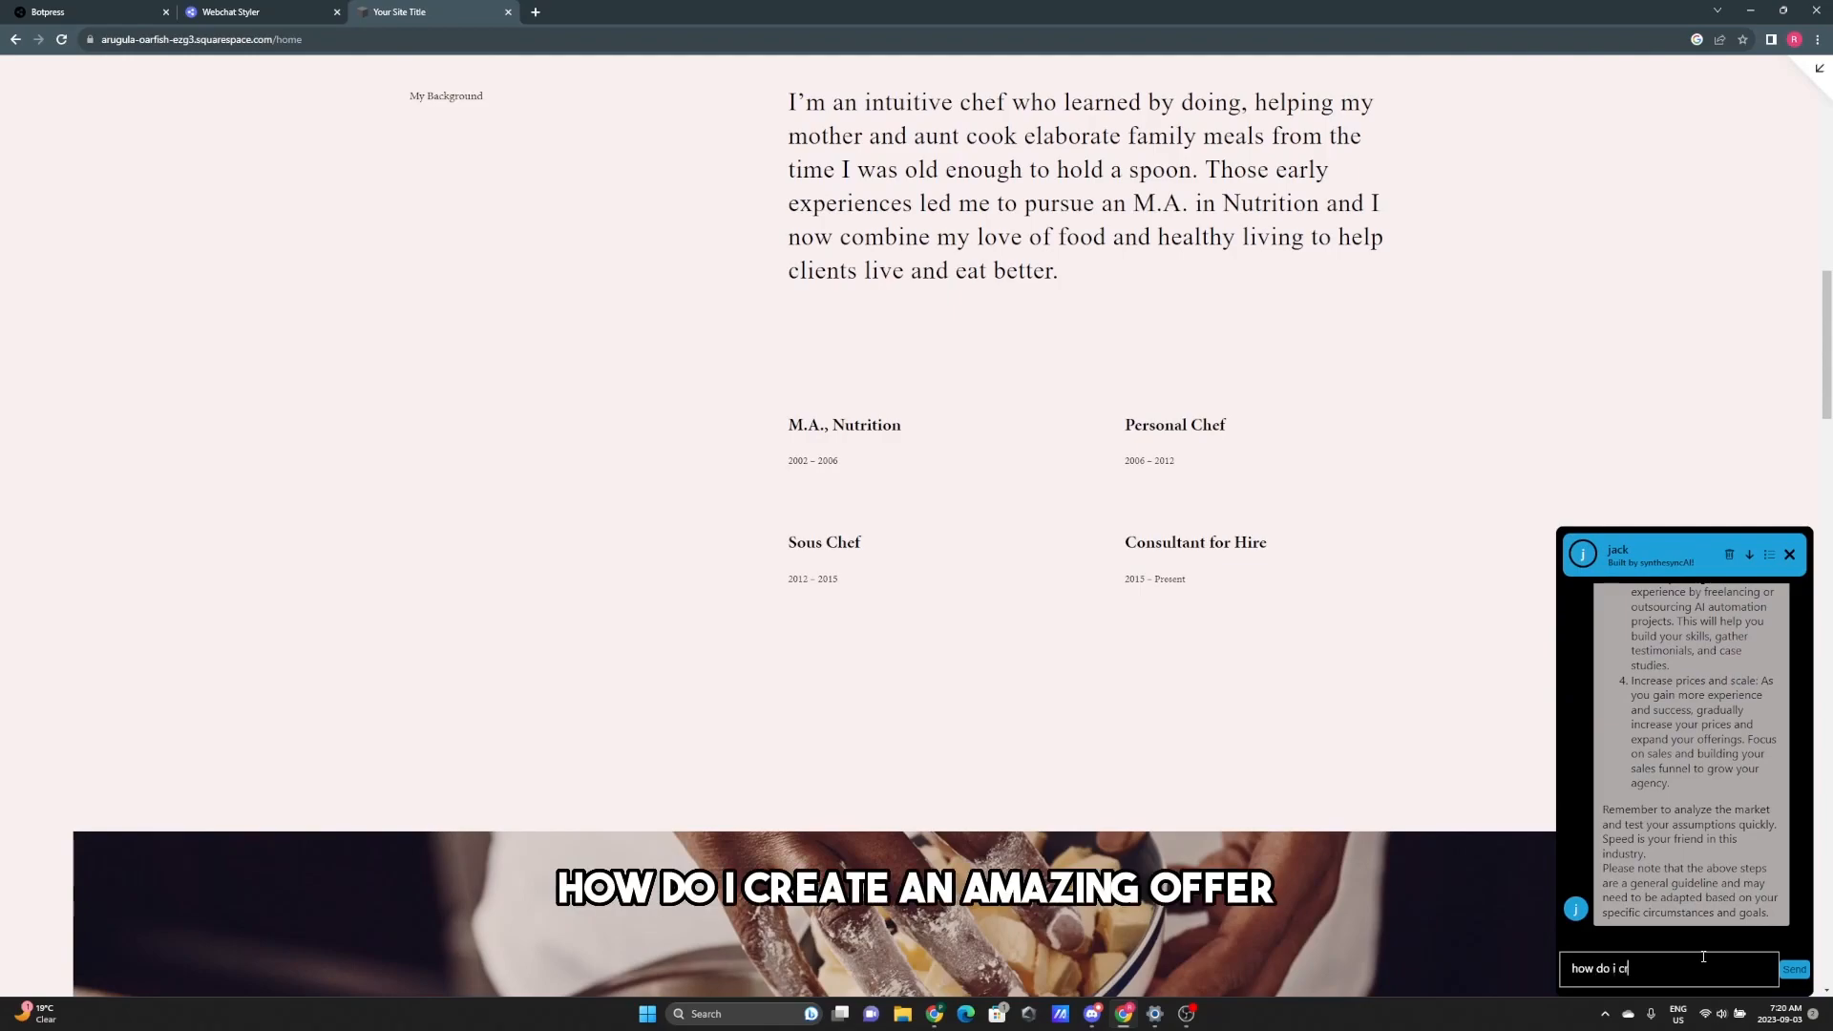
text(eate an amazing offer)
key(Return)
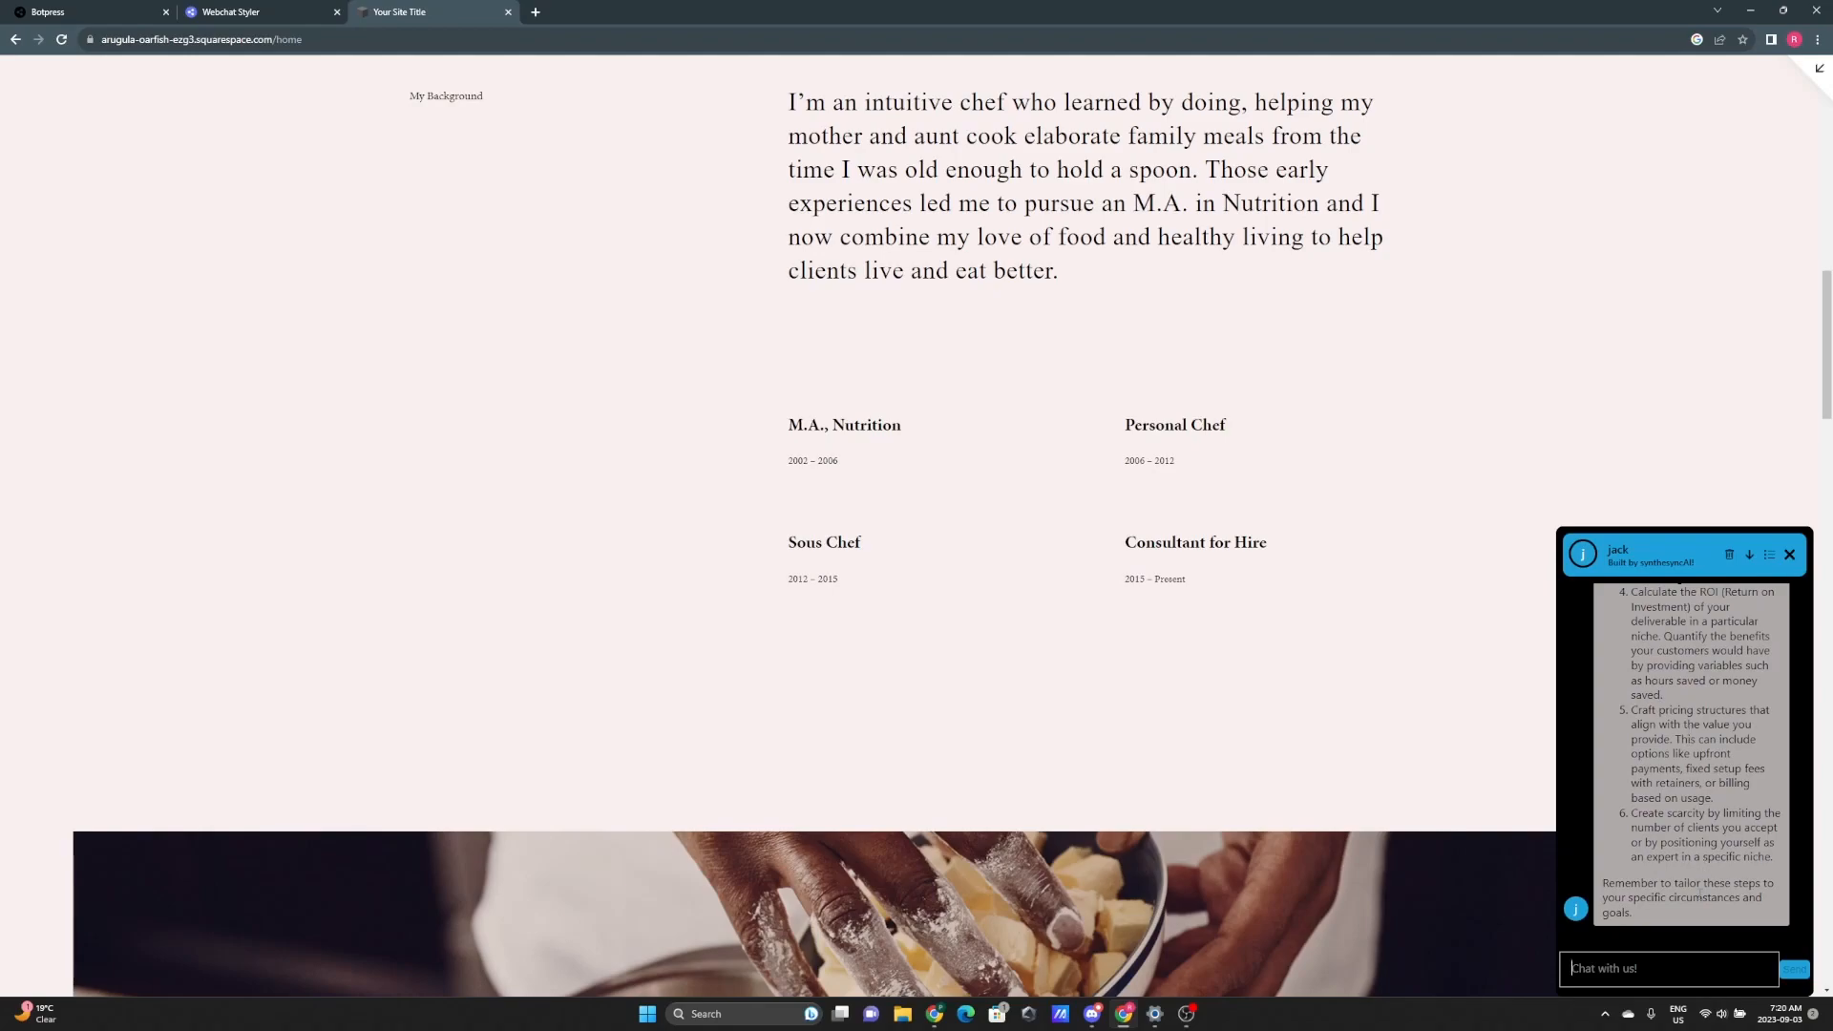
click(1789, 554)
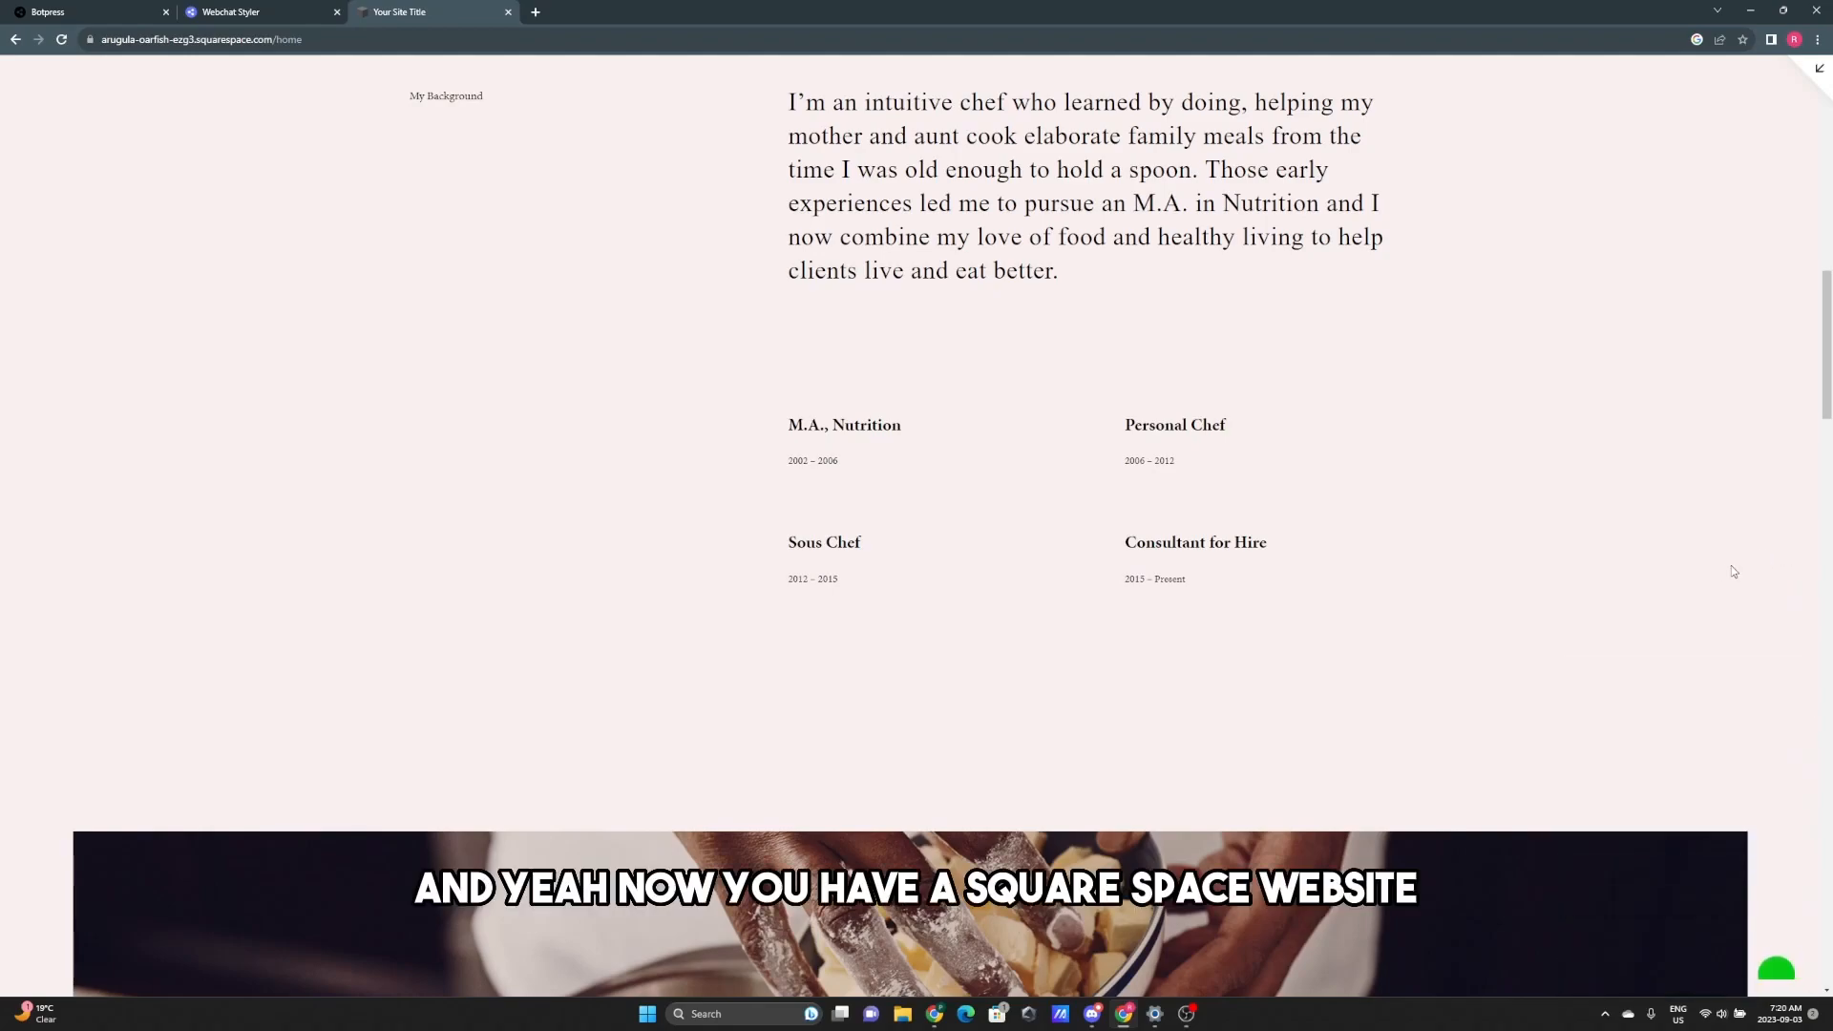
scroll(1475, 620, up, 1)
scroll(1475, 619, up, 10)
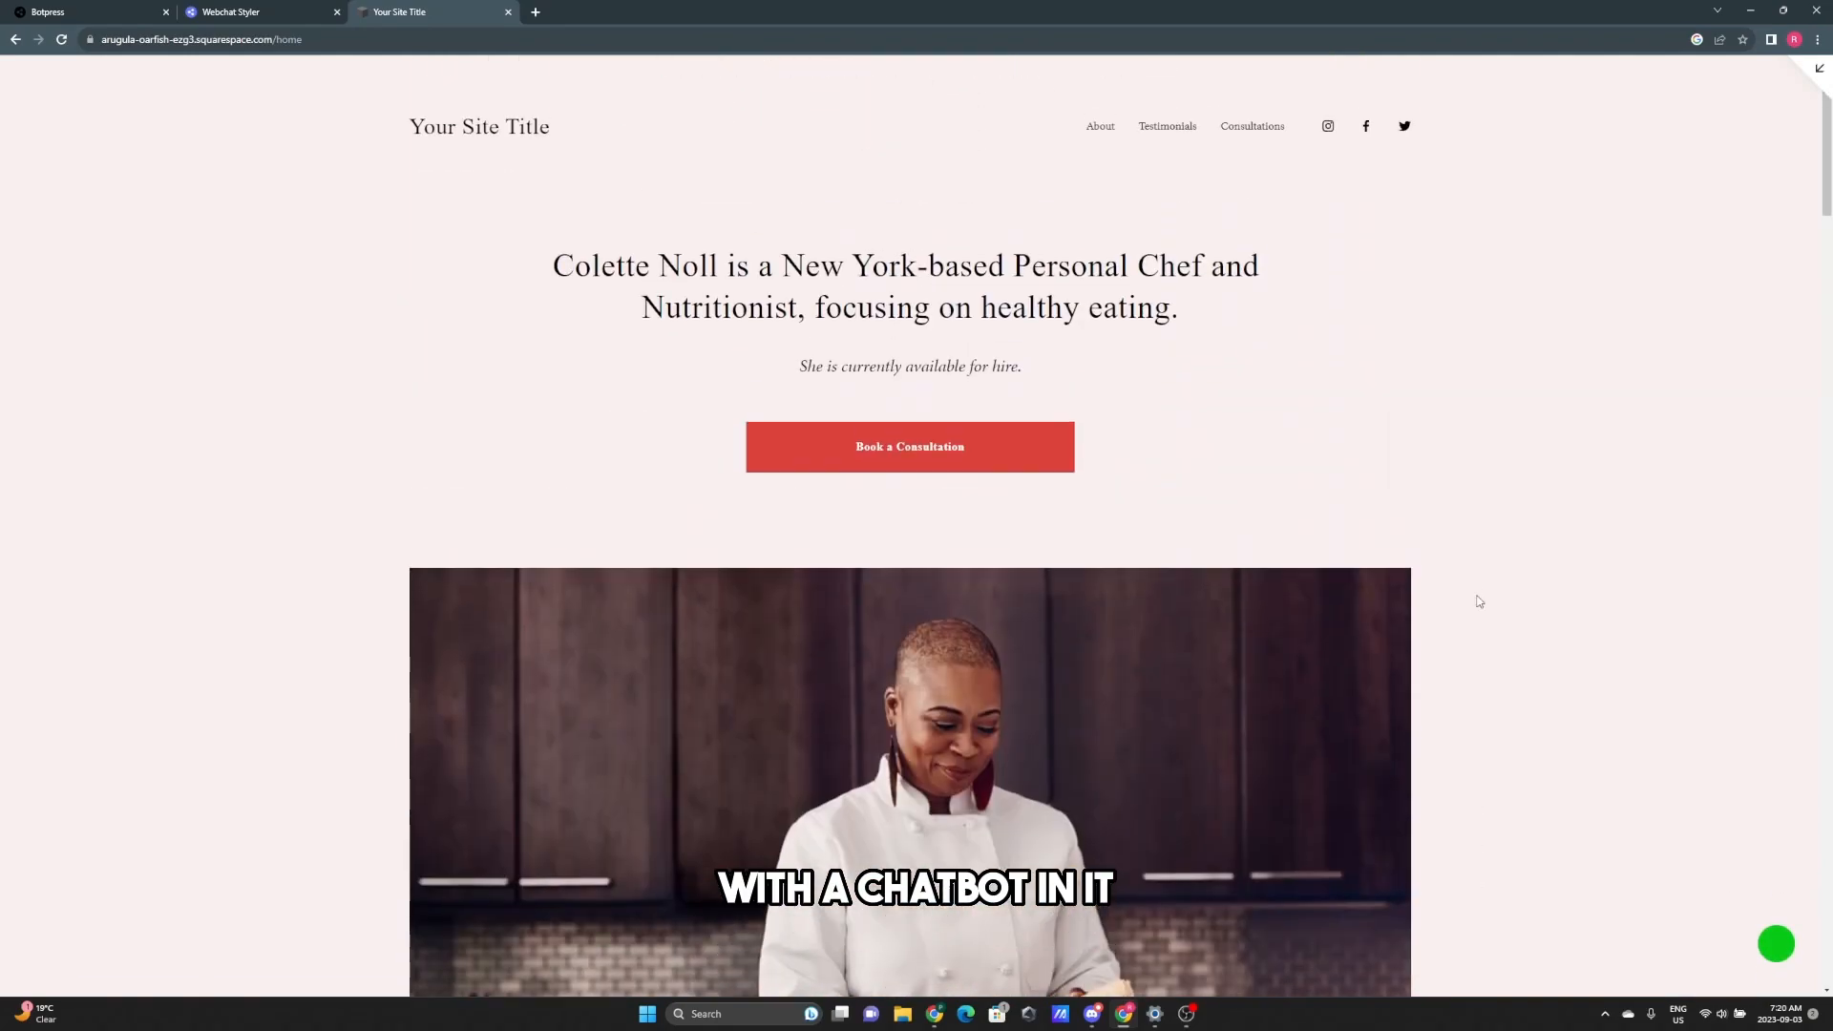